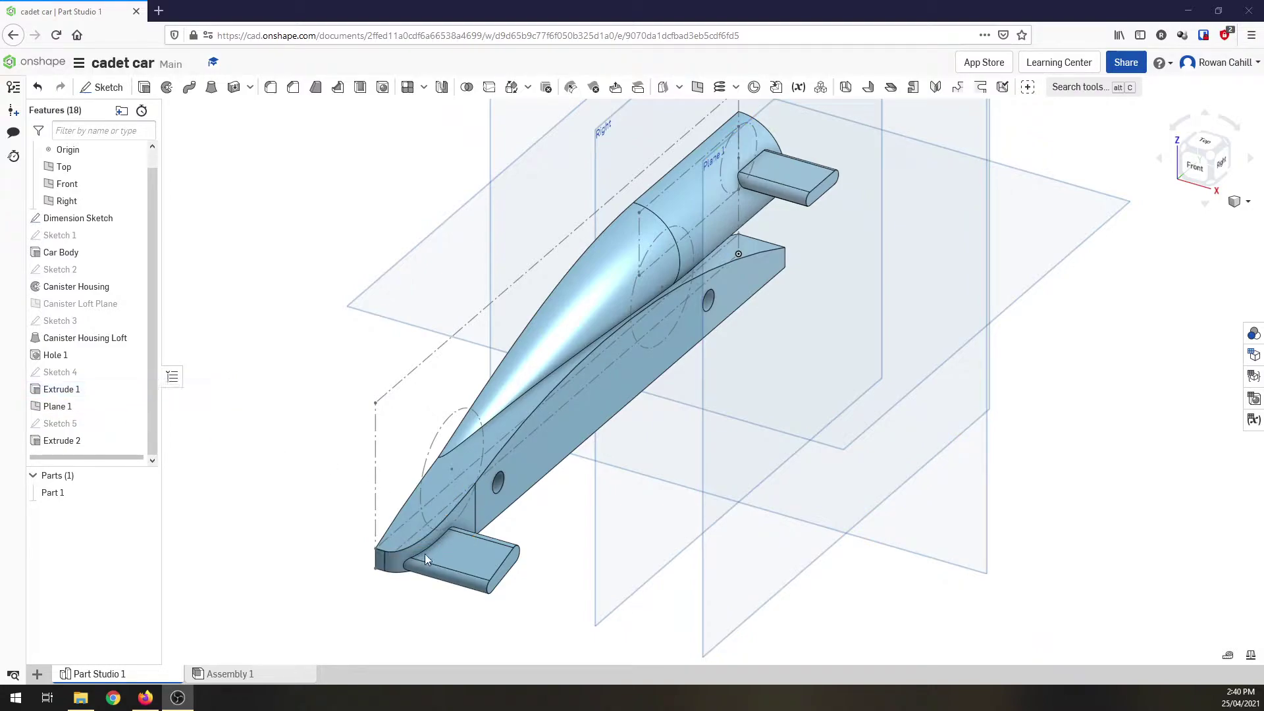
Rename the Extrude 1 feature to 'Nose Cone'
click(65, 391)
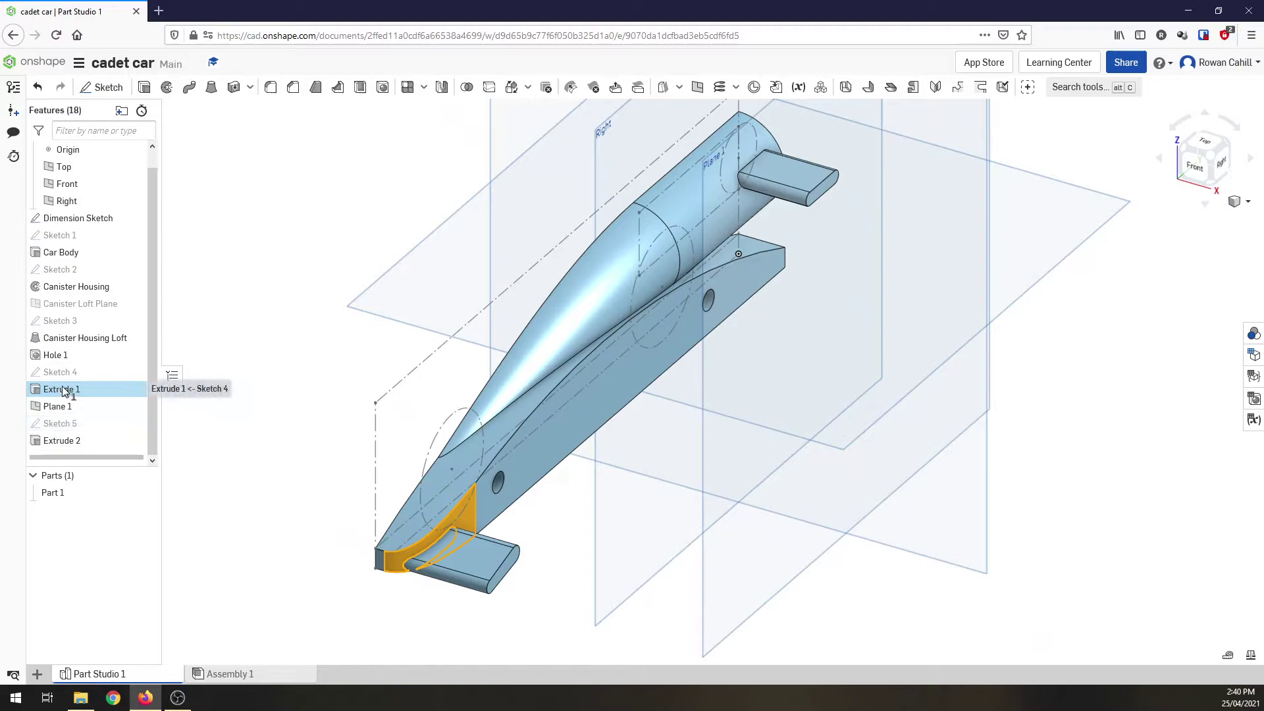
right_click(64, 392)
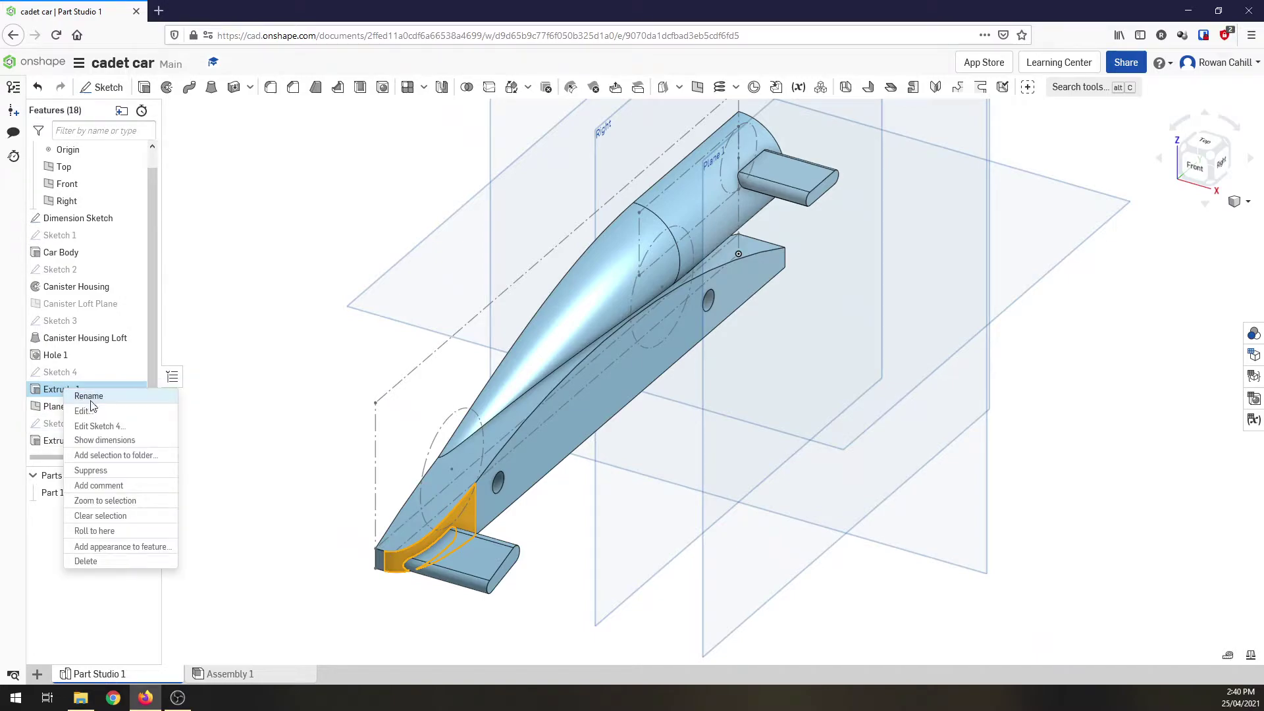
click(90, 402)
text(No)
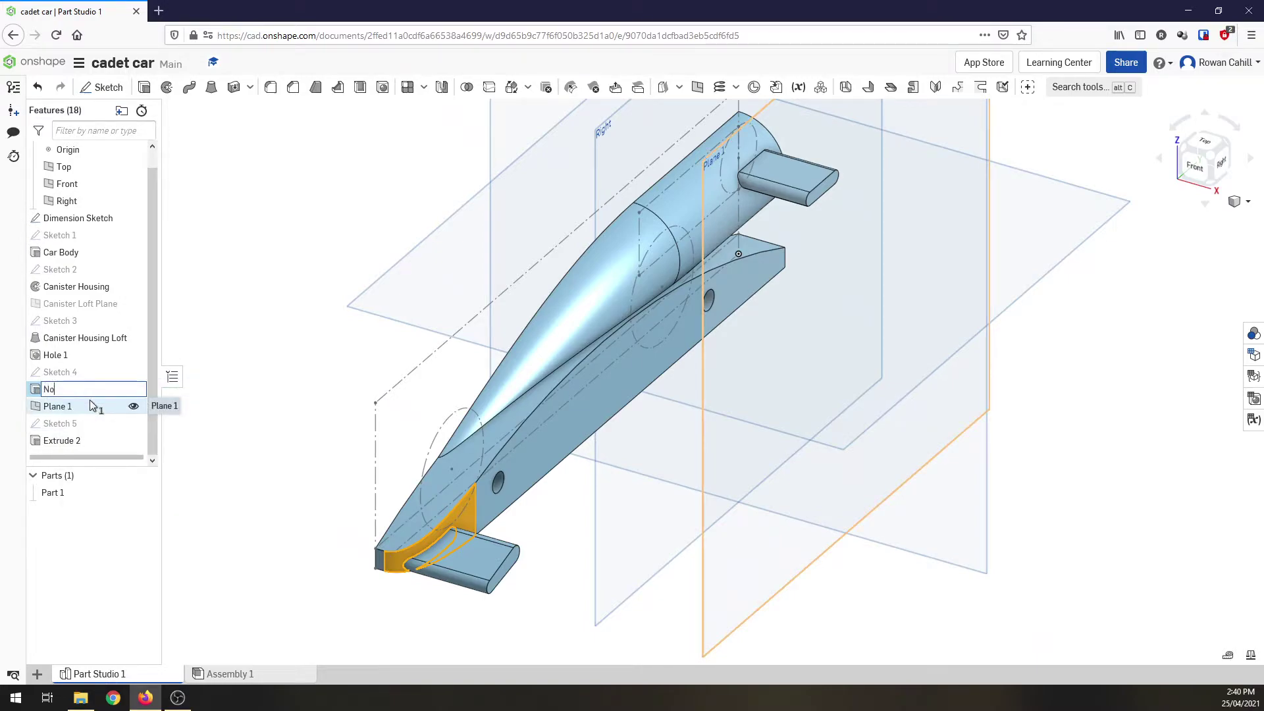
text(se Cone)
key(Return)
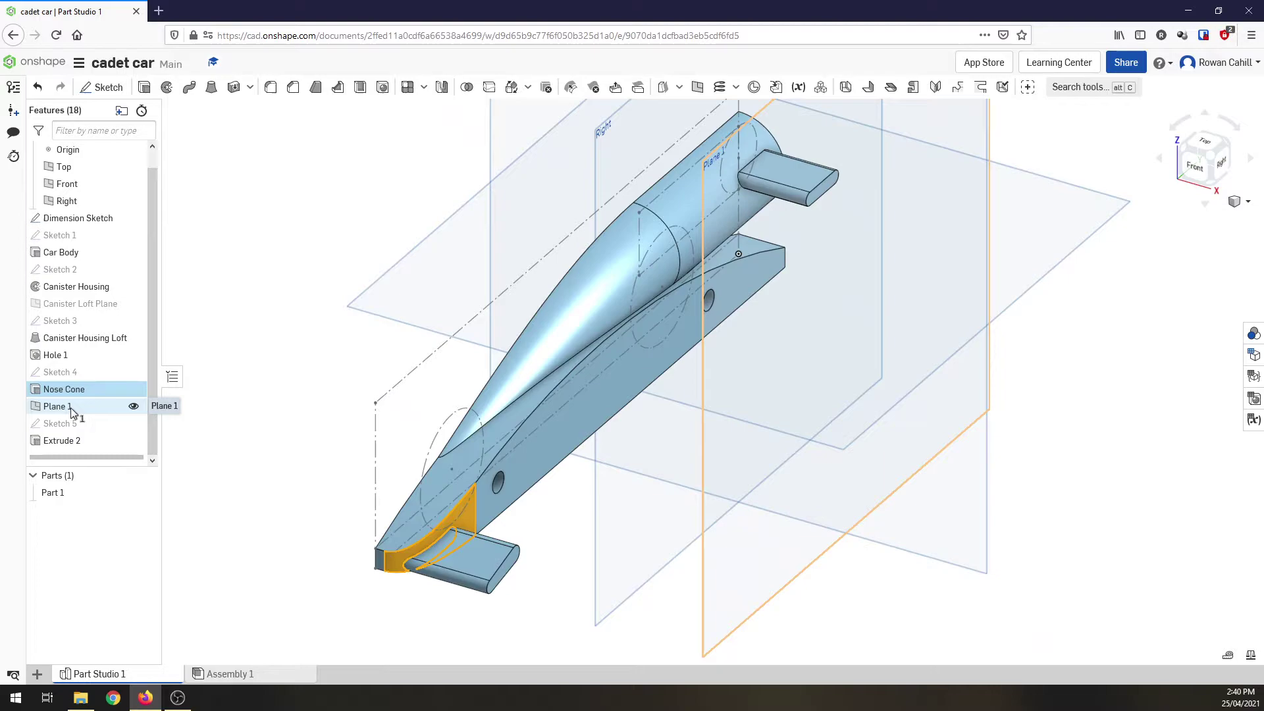
Rename Plane 1 to 'Wing Plane'
click(62, 406)
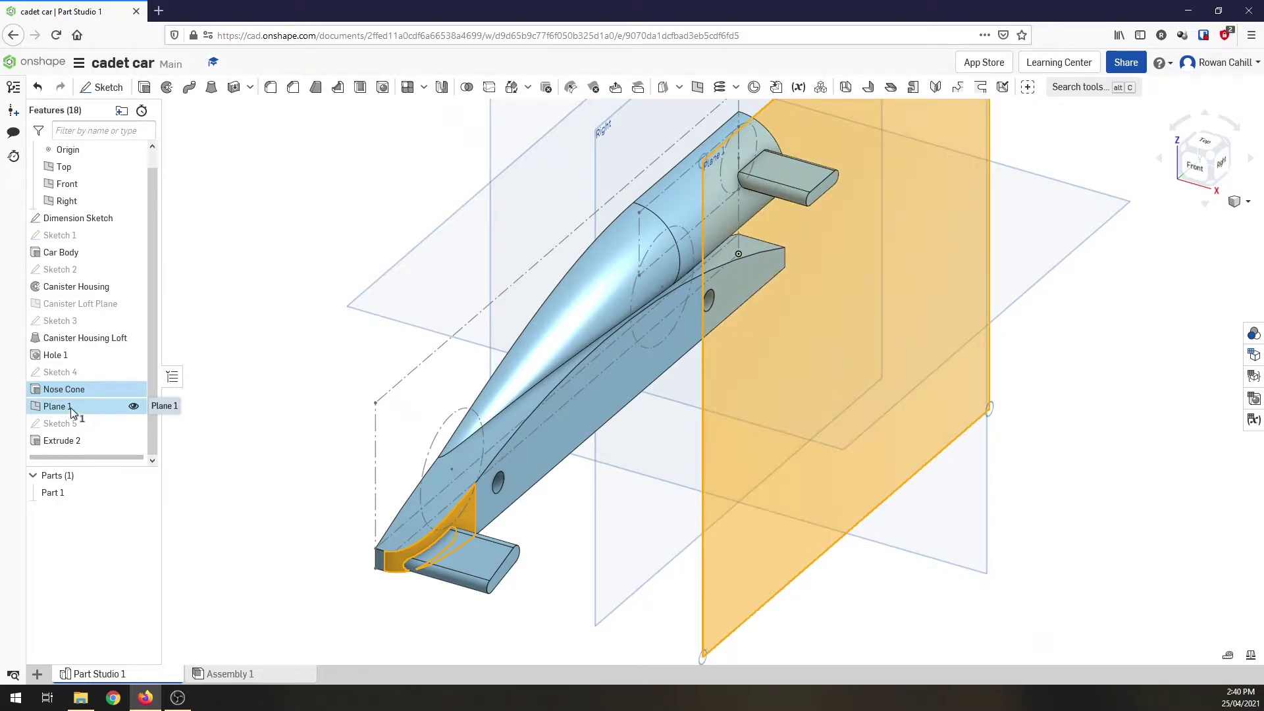
right_click(73, 412)
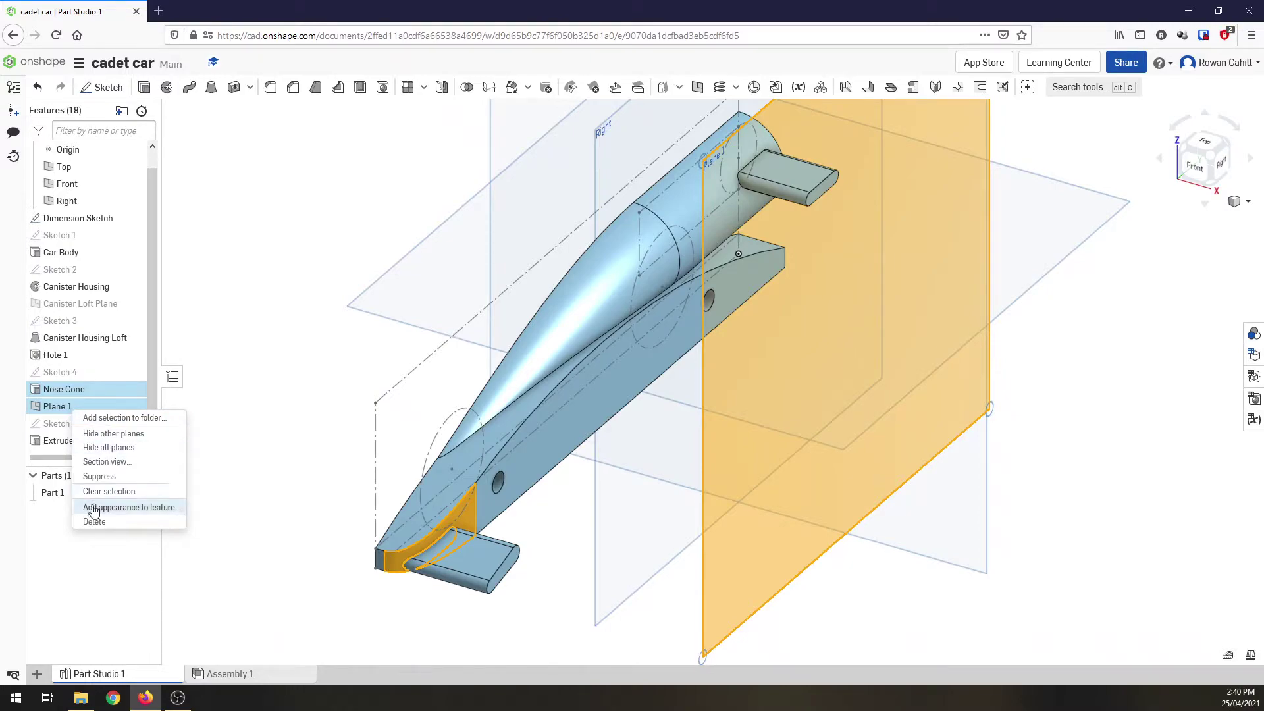
click(214, 458)
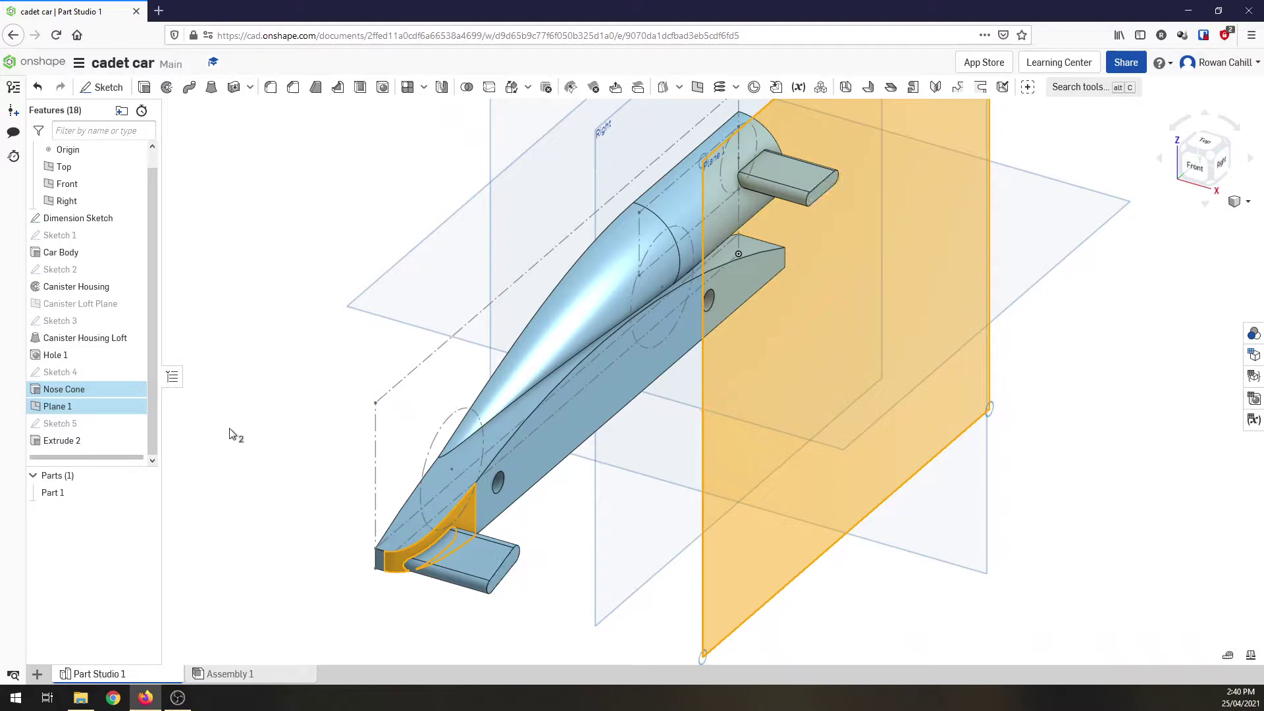
click(201, 430)
right_click(80, 410)
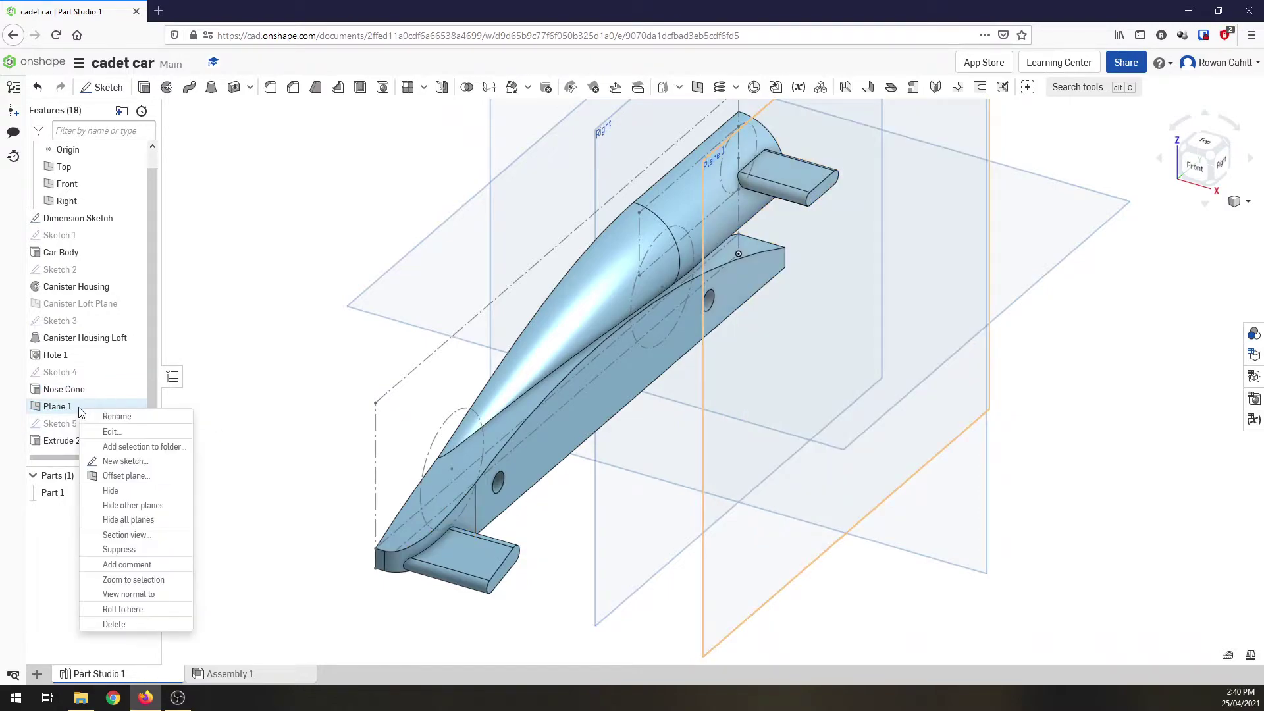
click(89, 415)
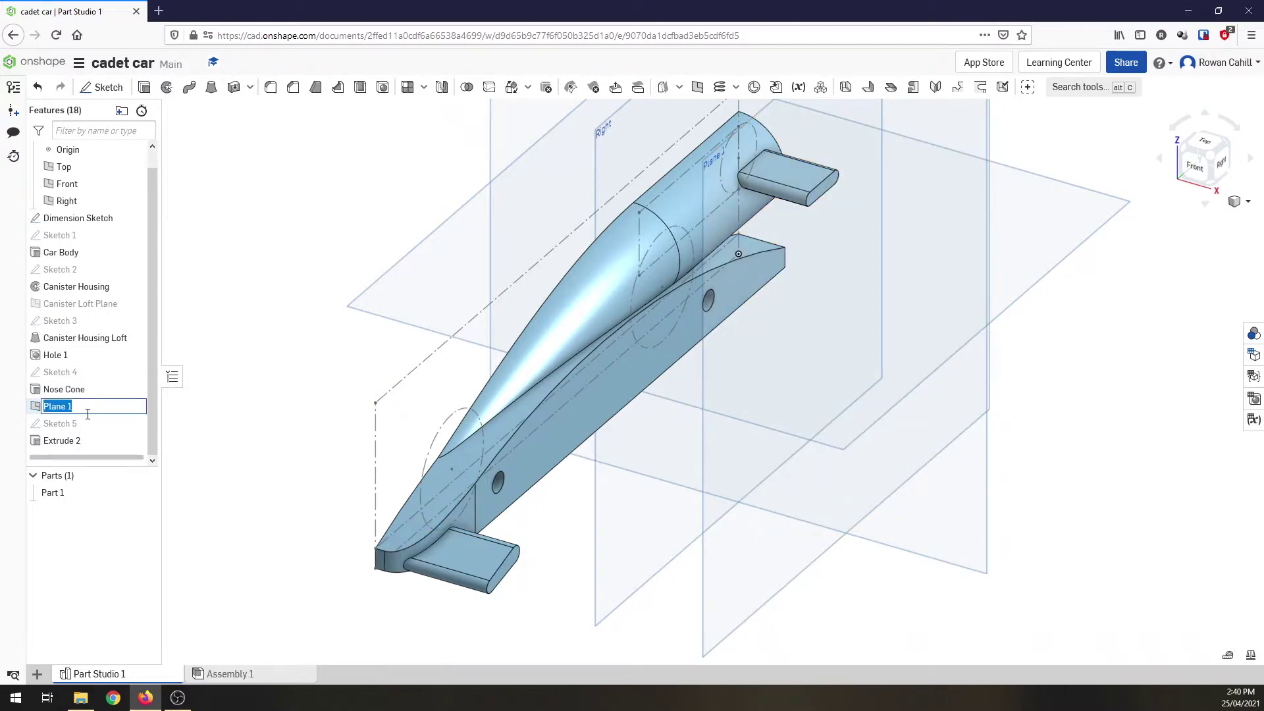
text(Wing Plane)
click(220, 478)
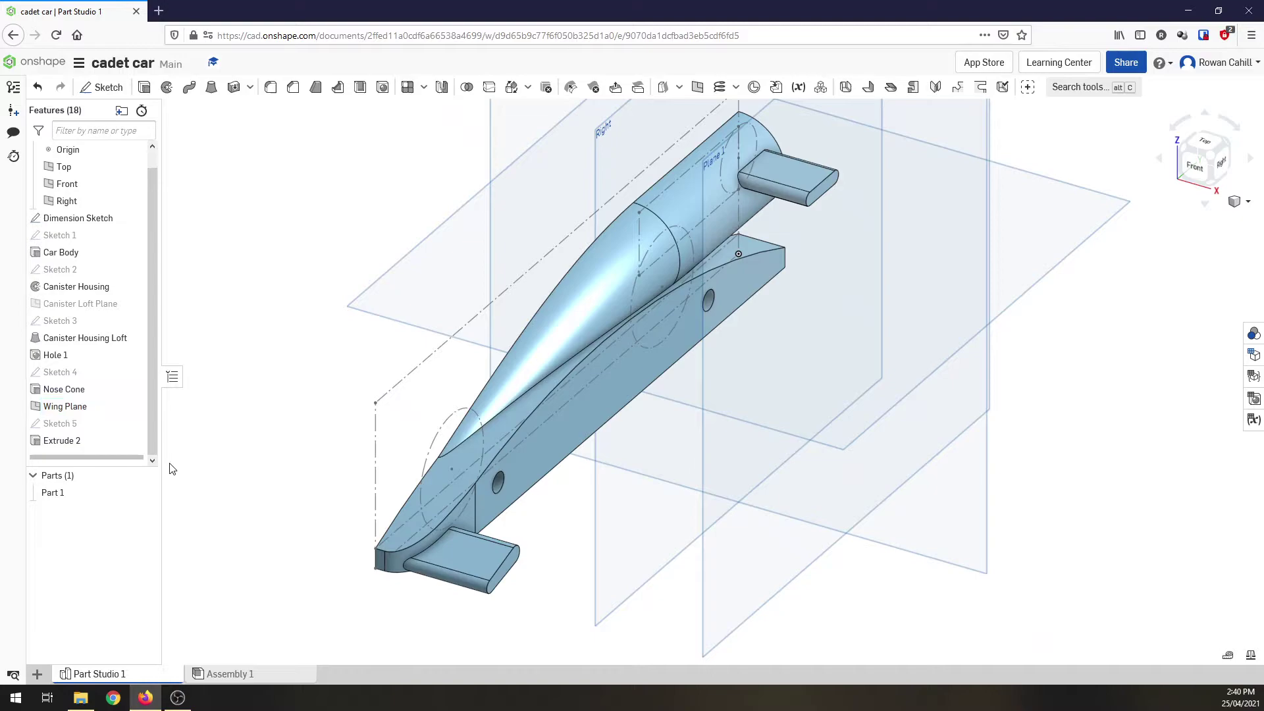
Rename Extrude 2 to 'Wings'
click(72, 441)
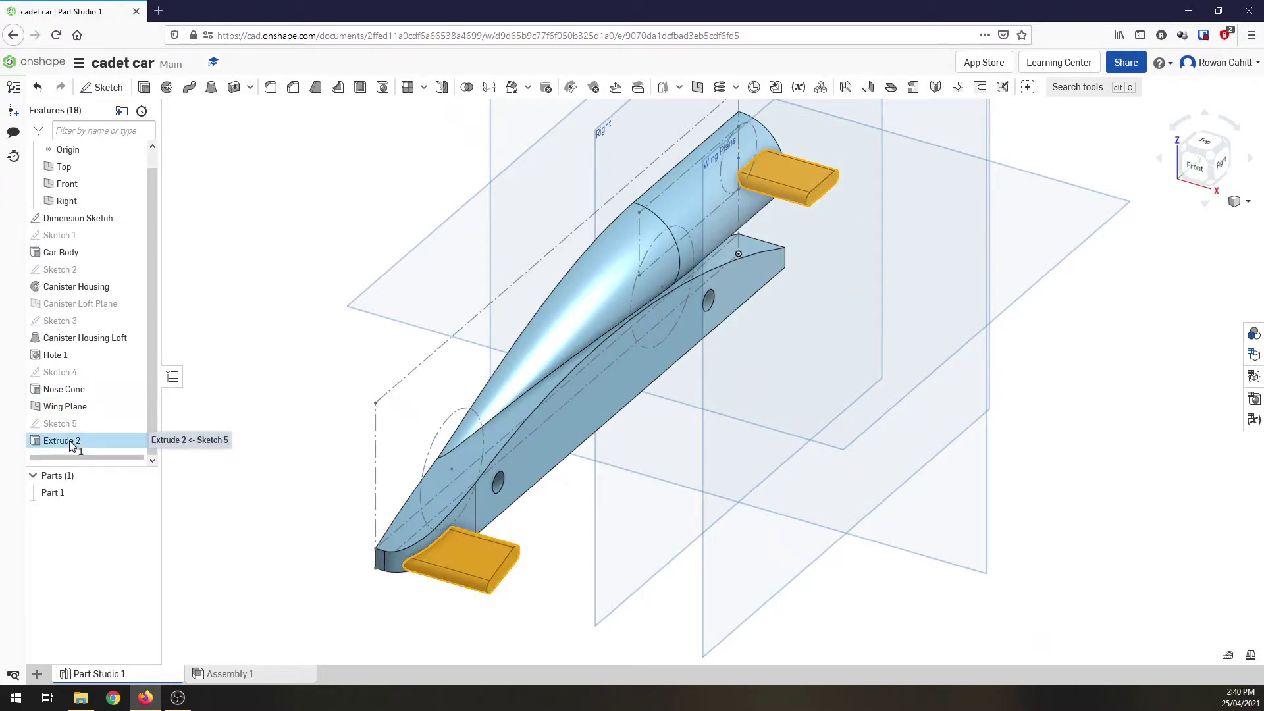
right_click(73, 445)
click(93, 454)
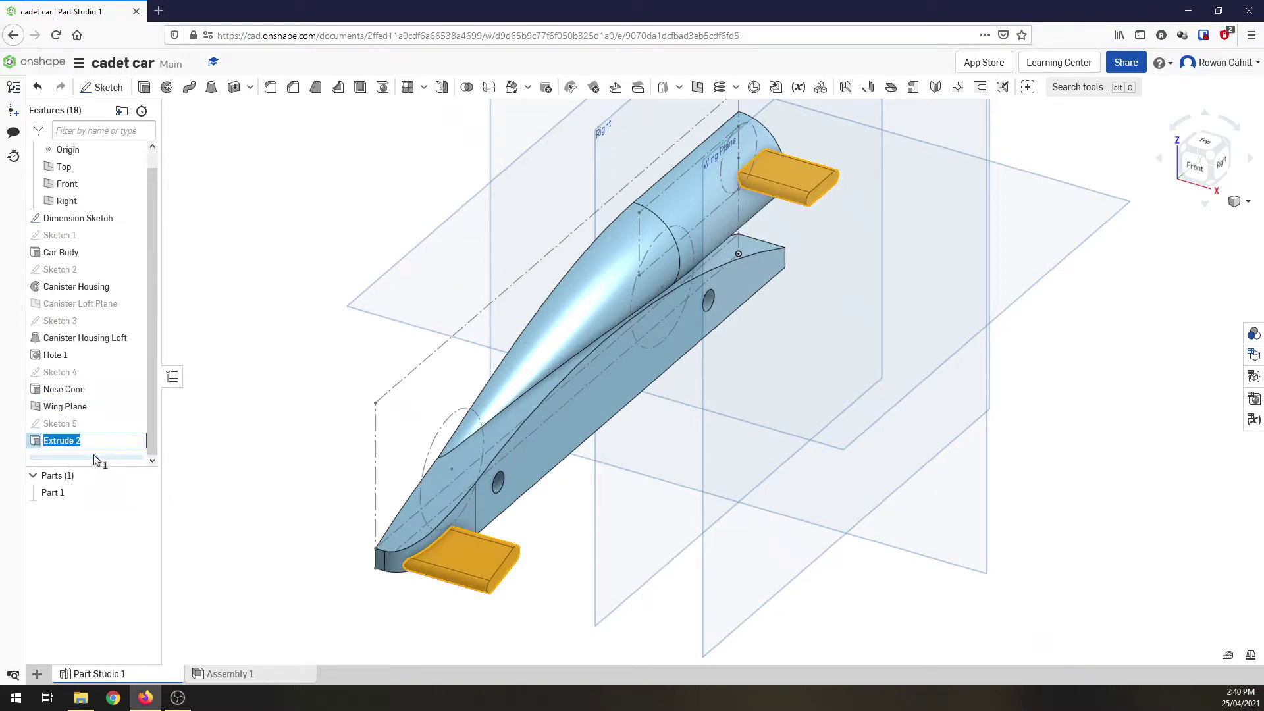
text(Wings)
key(Return)
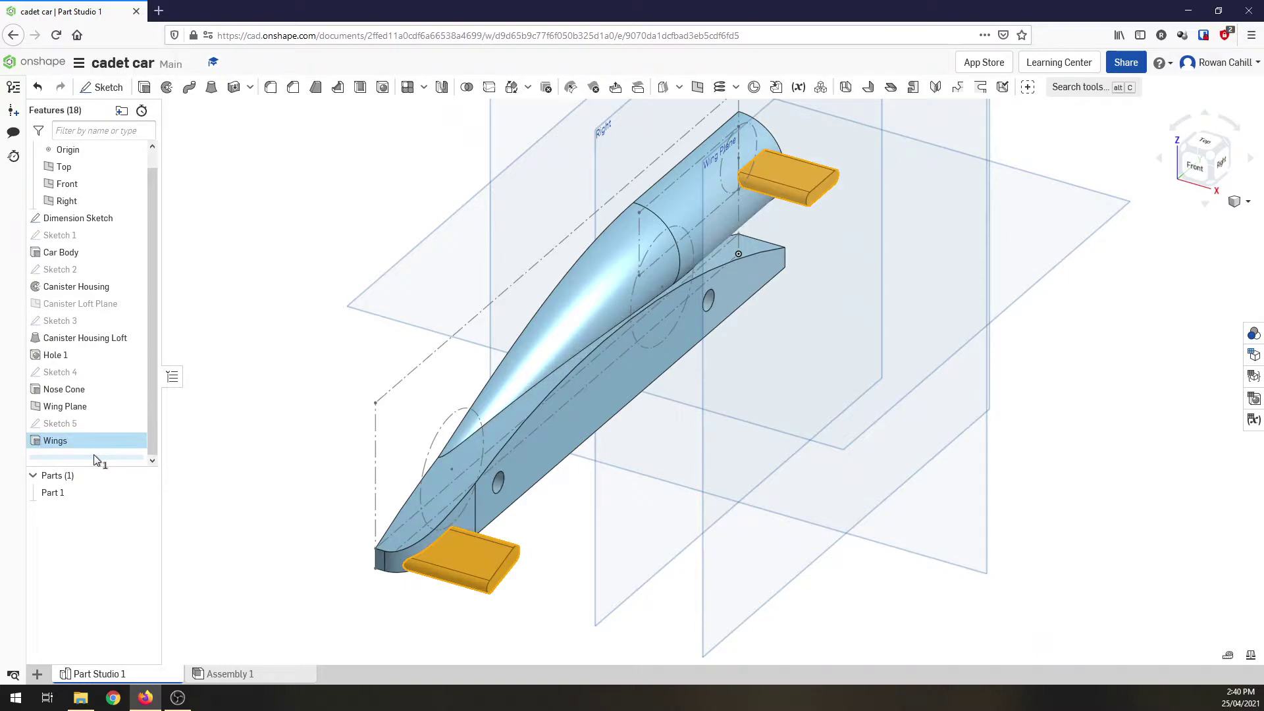
click(221, 522)
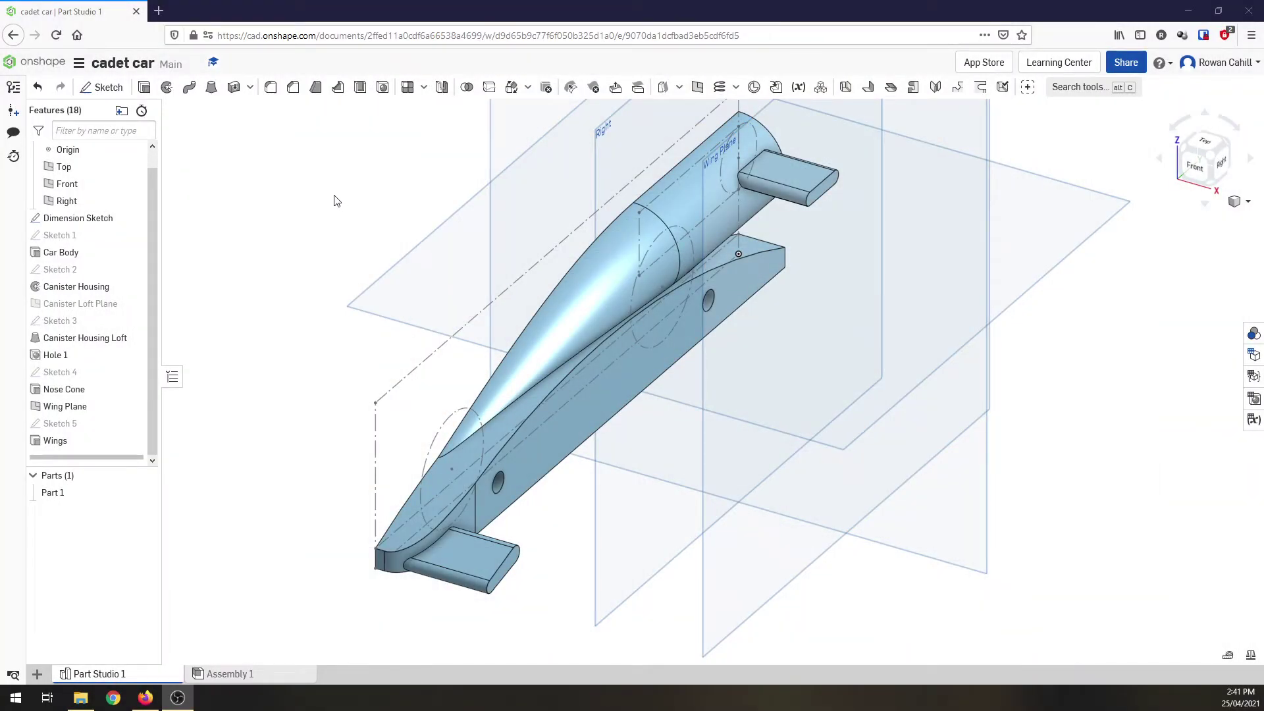
Start a new sketch on the car body's side face, viewed from the right
key(shift+s)
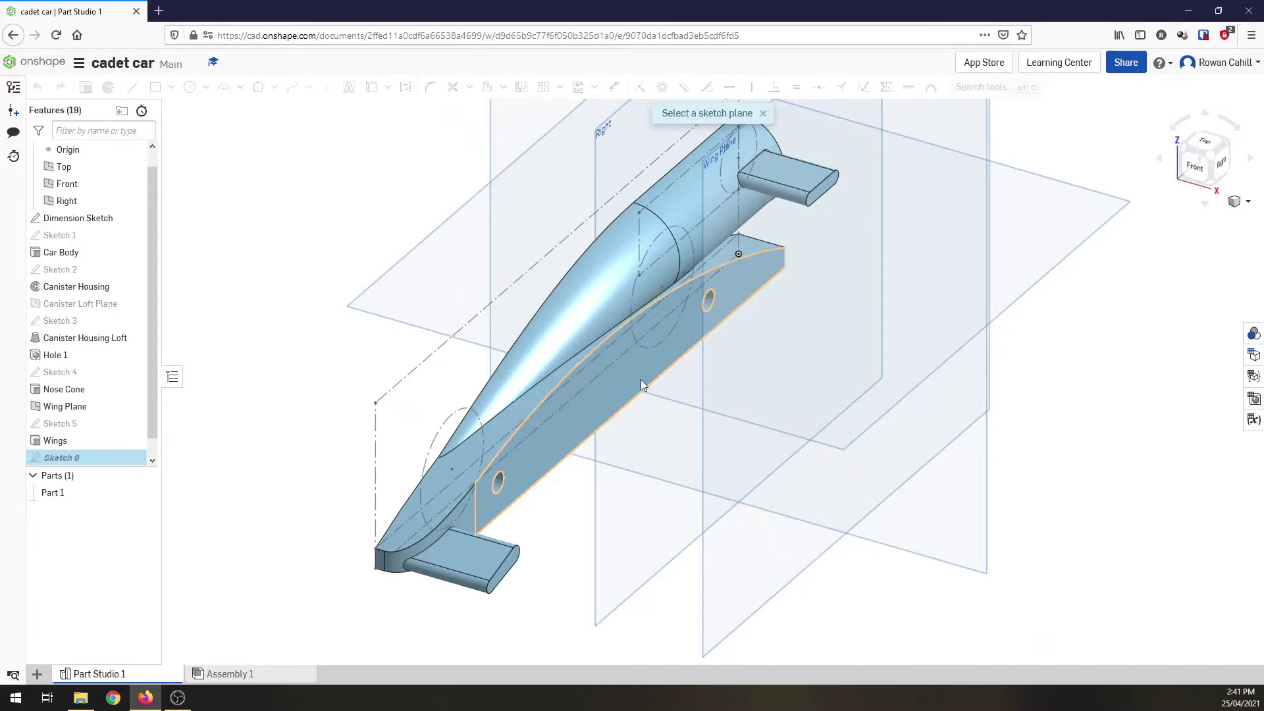
click(641, 382)
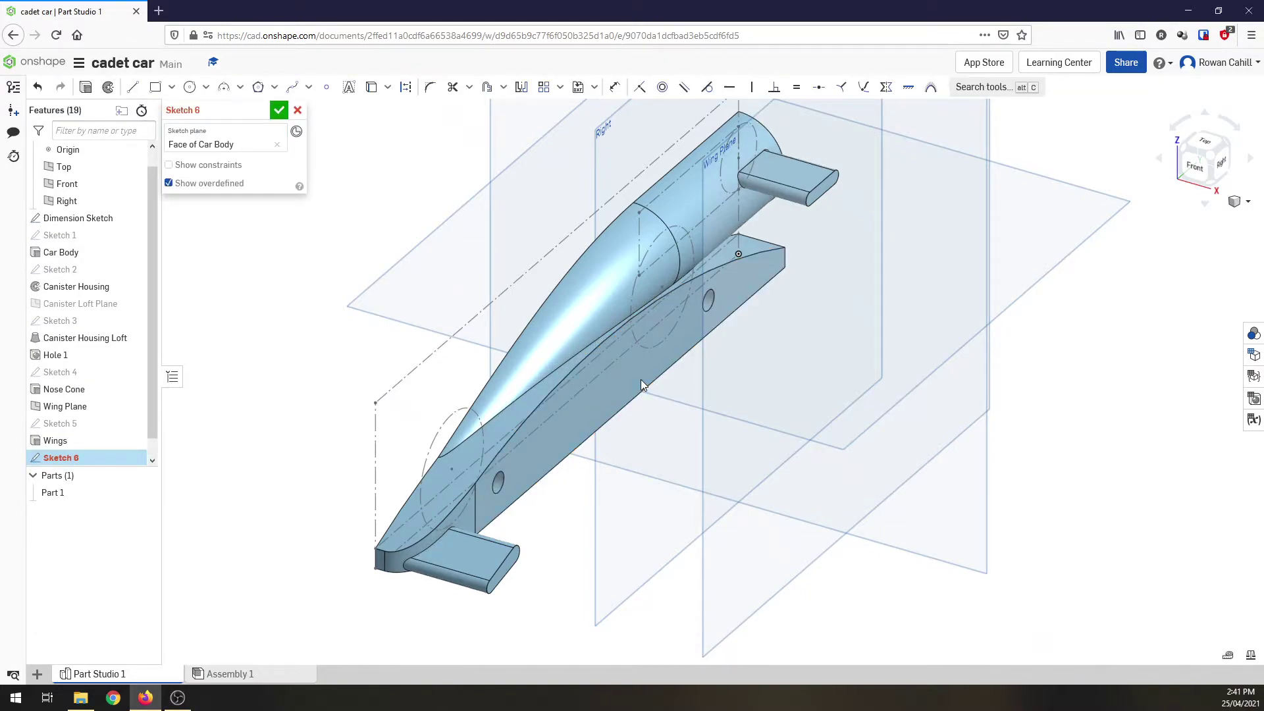
click(1221, 162)
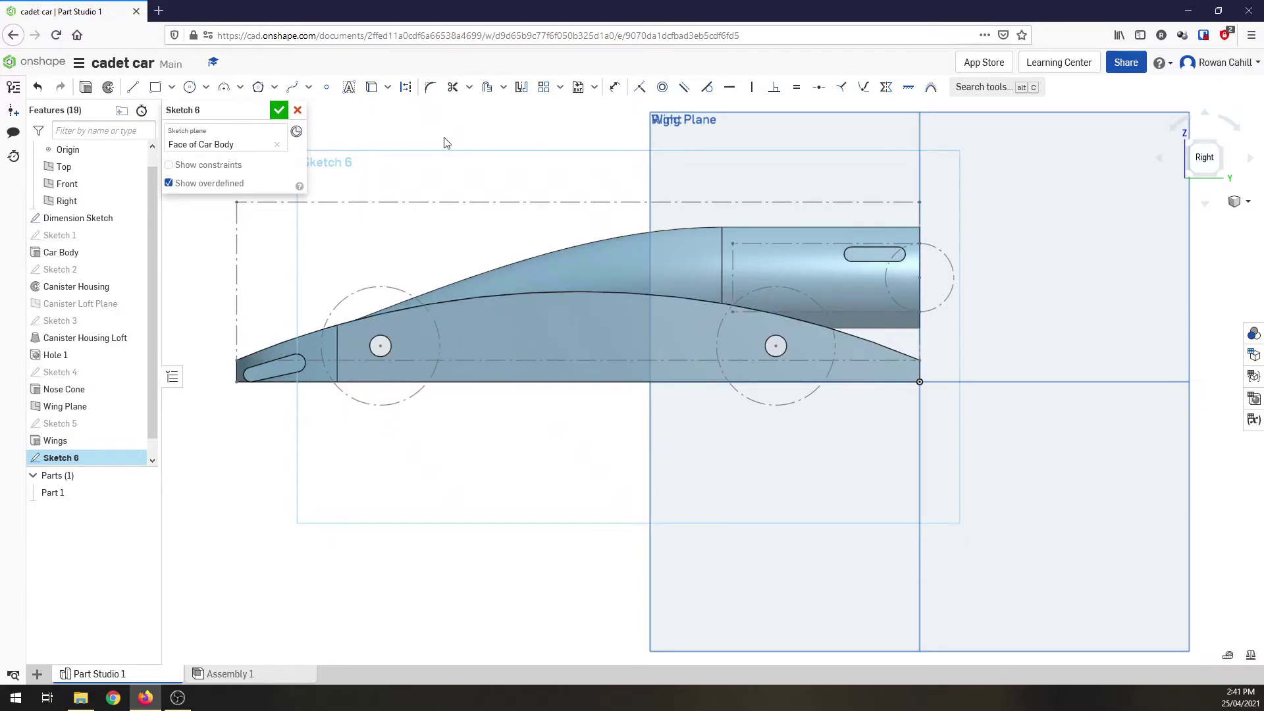
Project the front wheel circle into the sketch and make the bottom line construction
click(373, 91)
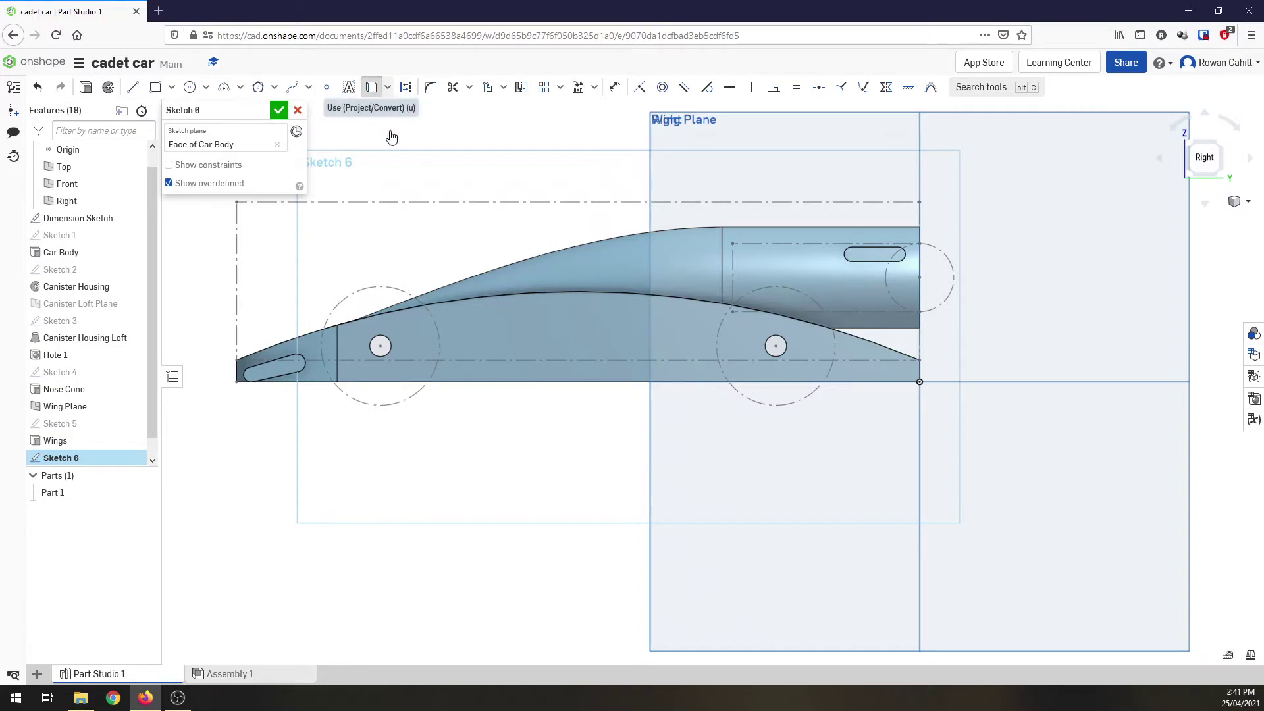
click(387, 288)
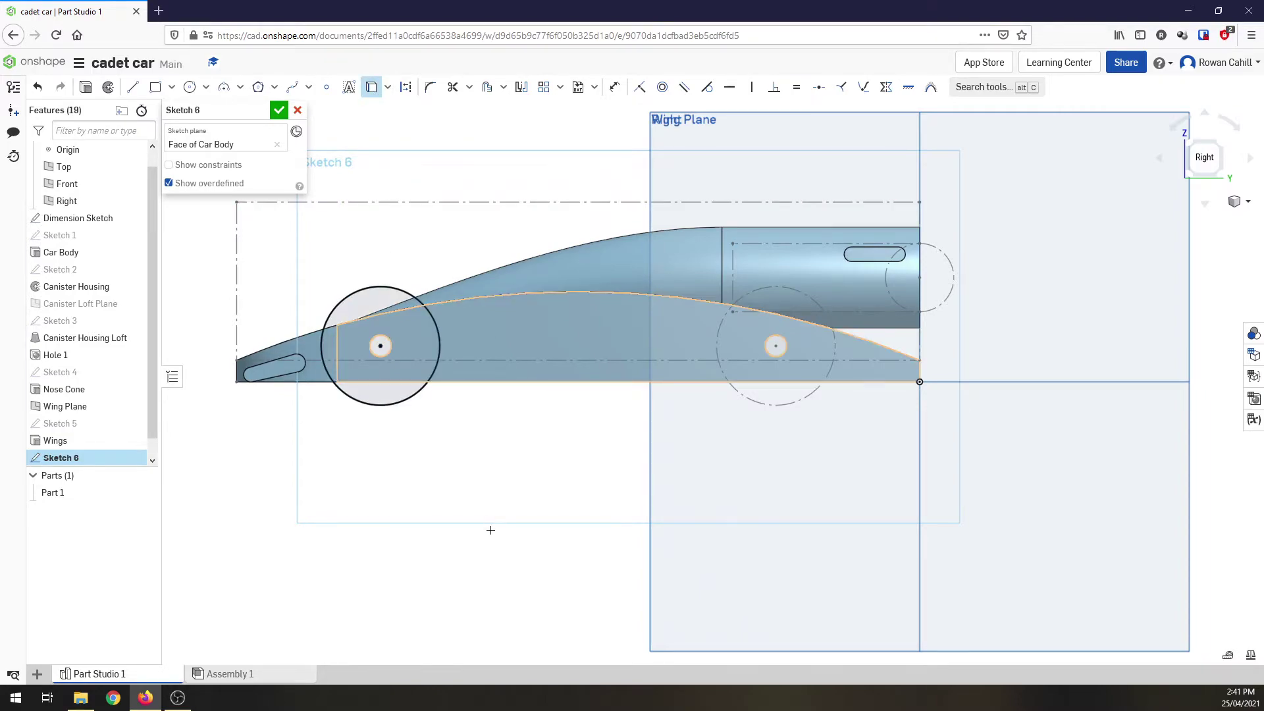
click(406, 89)
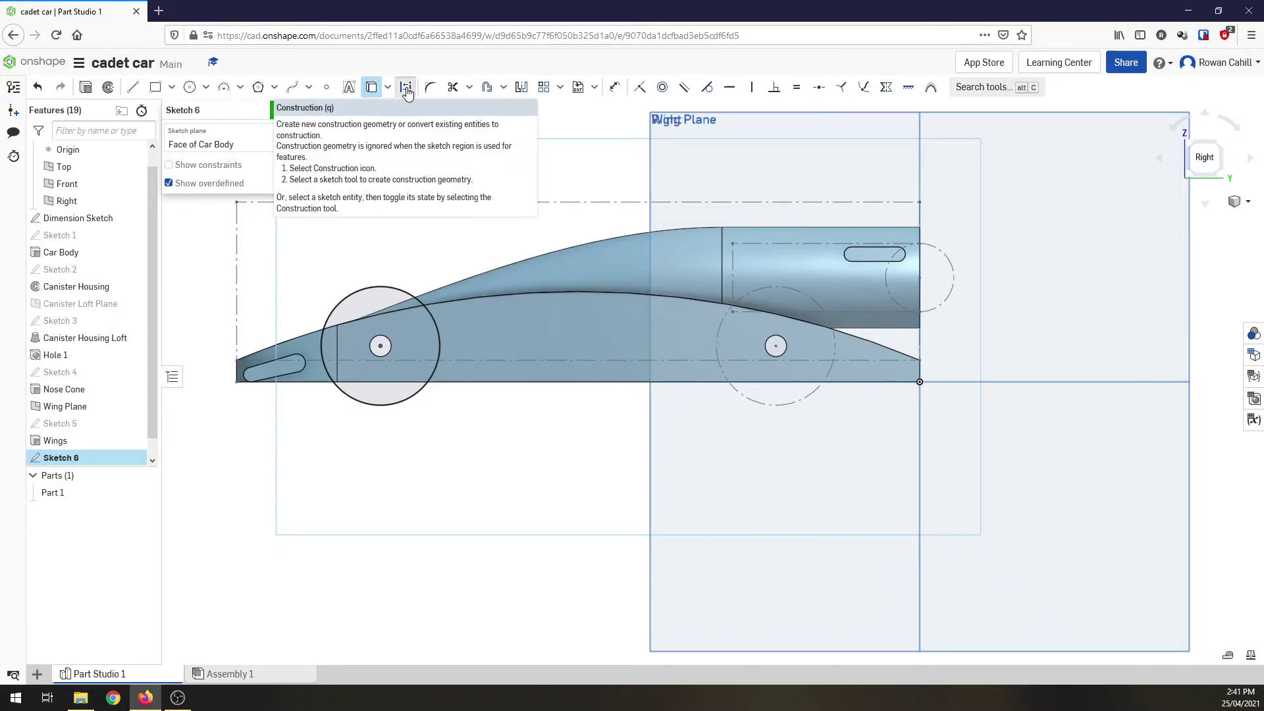
click(513, 381)
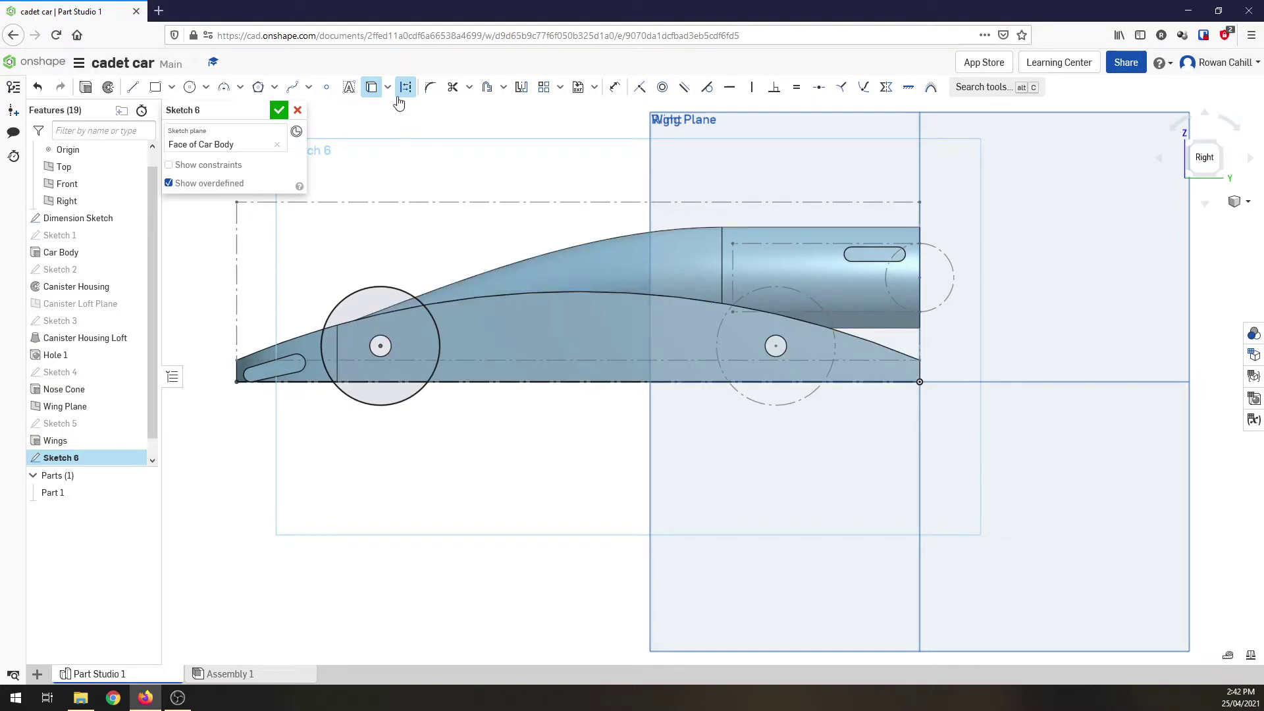
Draw a vertical line from the bottom line to the body's top curve, deleting its 20.603 dimension
click(132, 87)
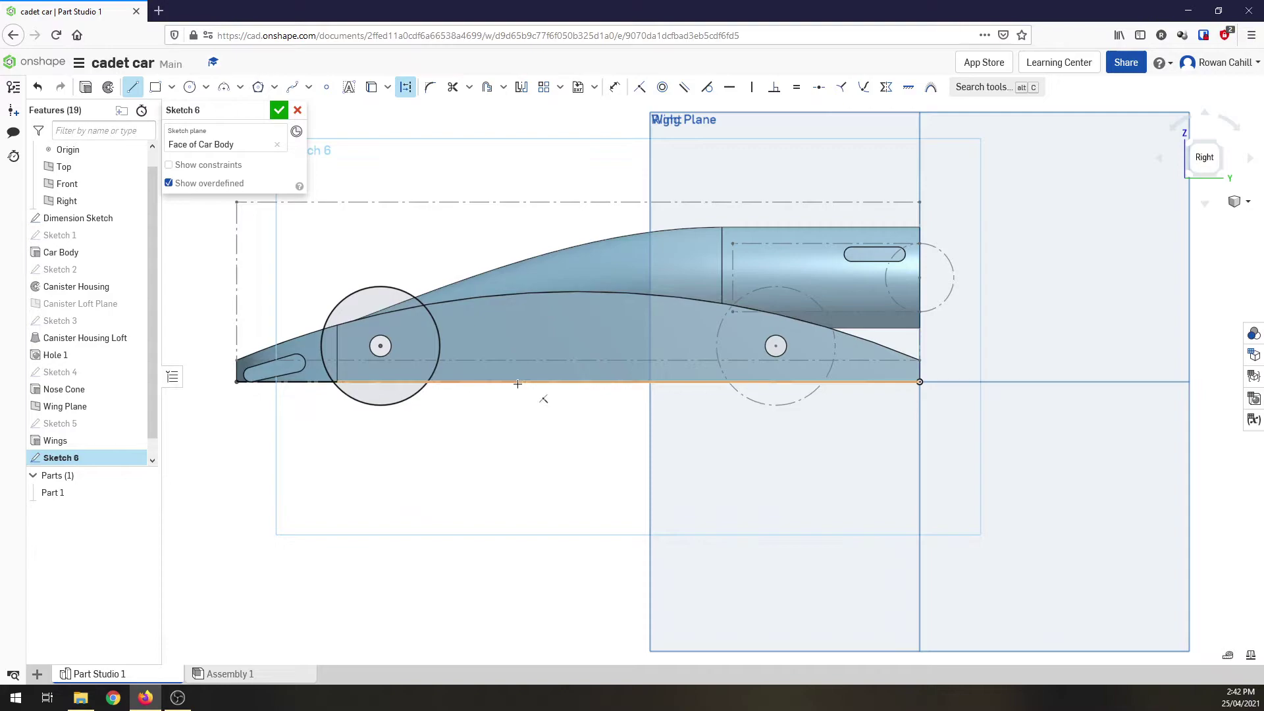
click(518, 382)
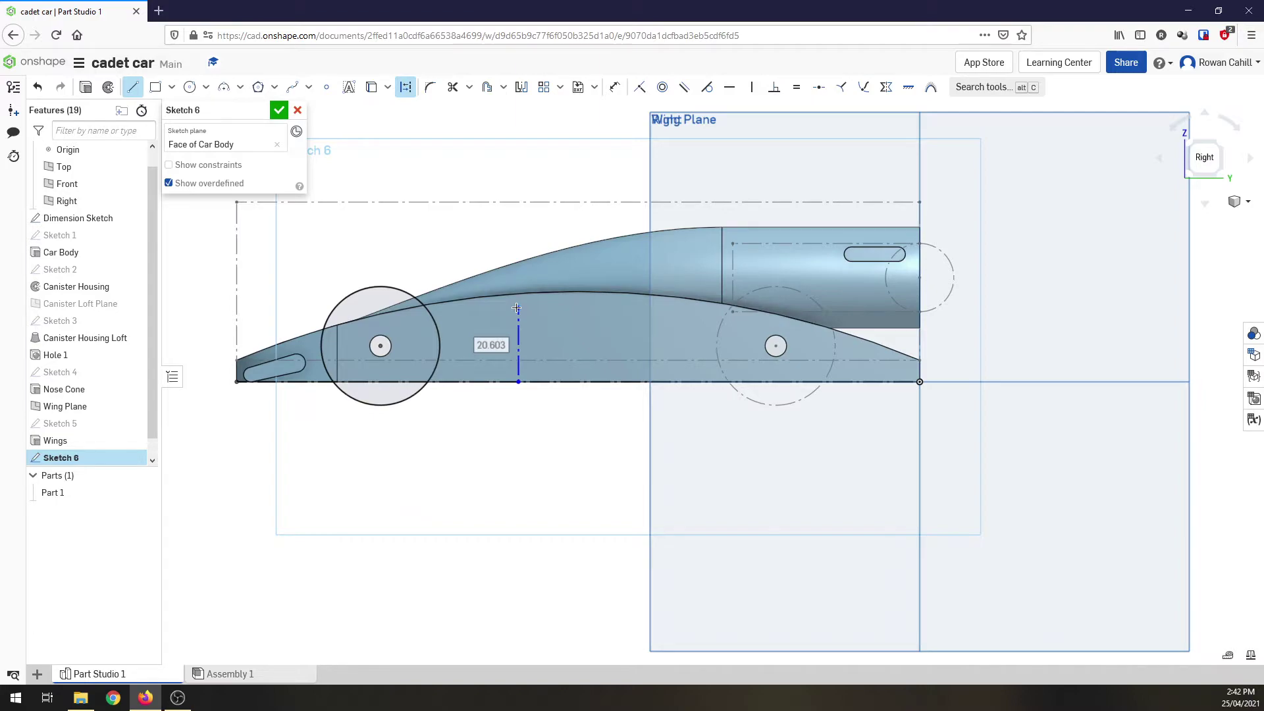
click(517, 309)
key(Escape)
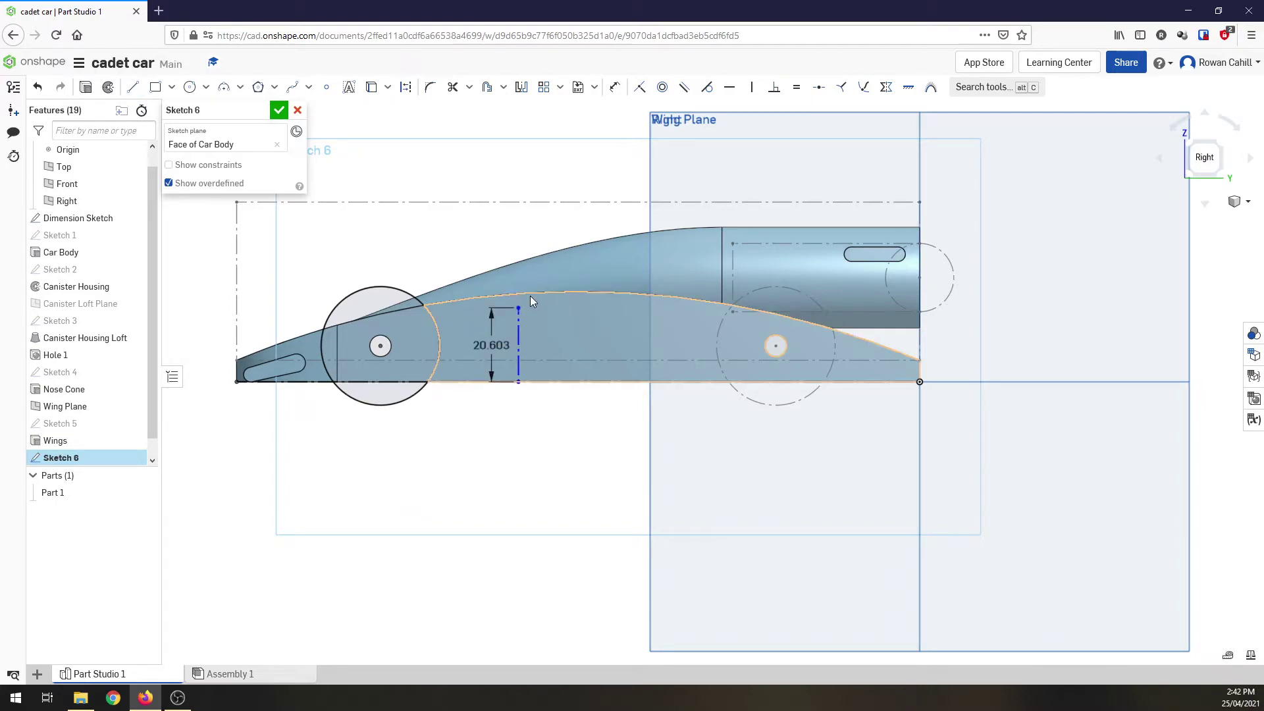
right_click(497, 349)
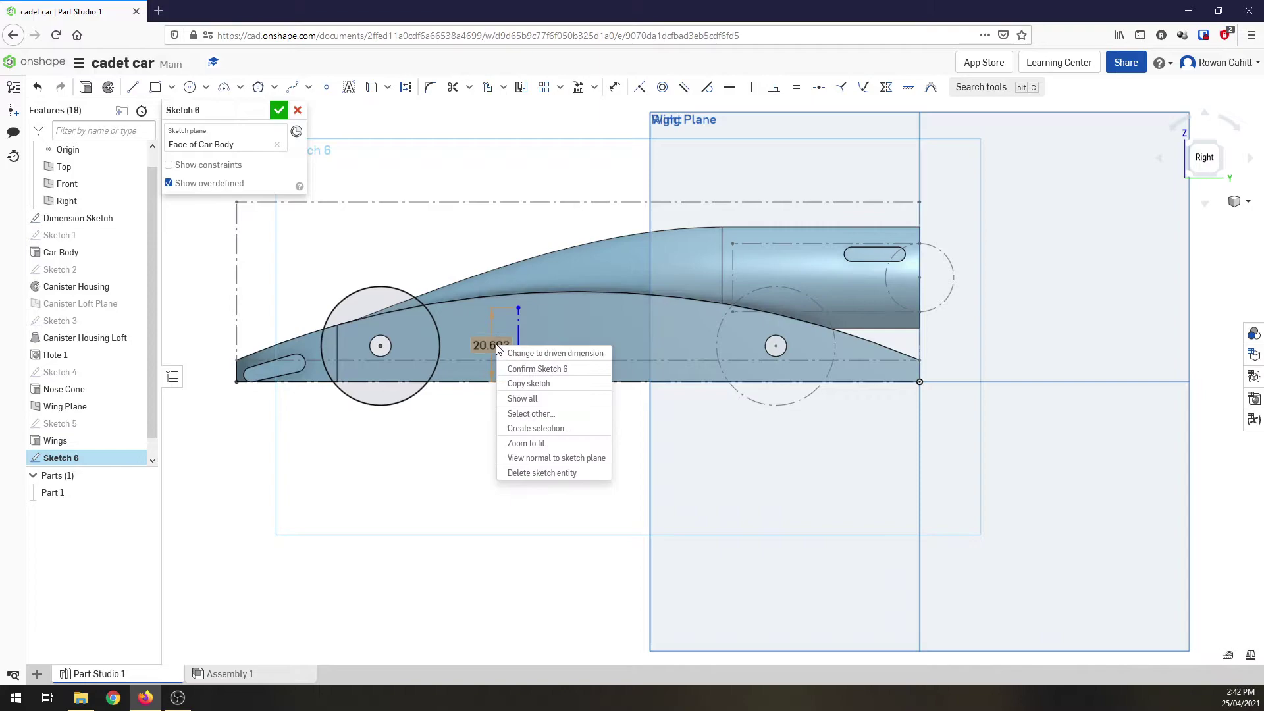
click(527, 474)
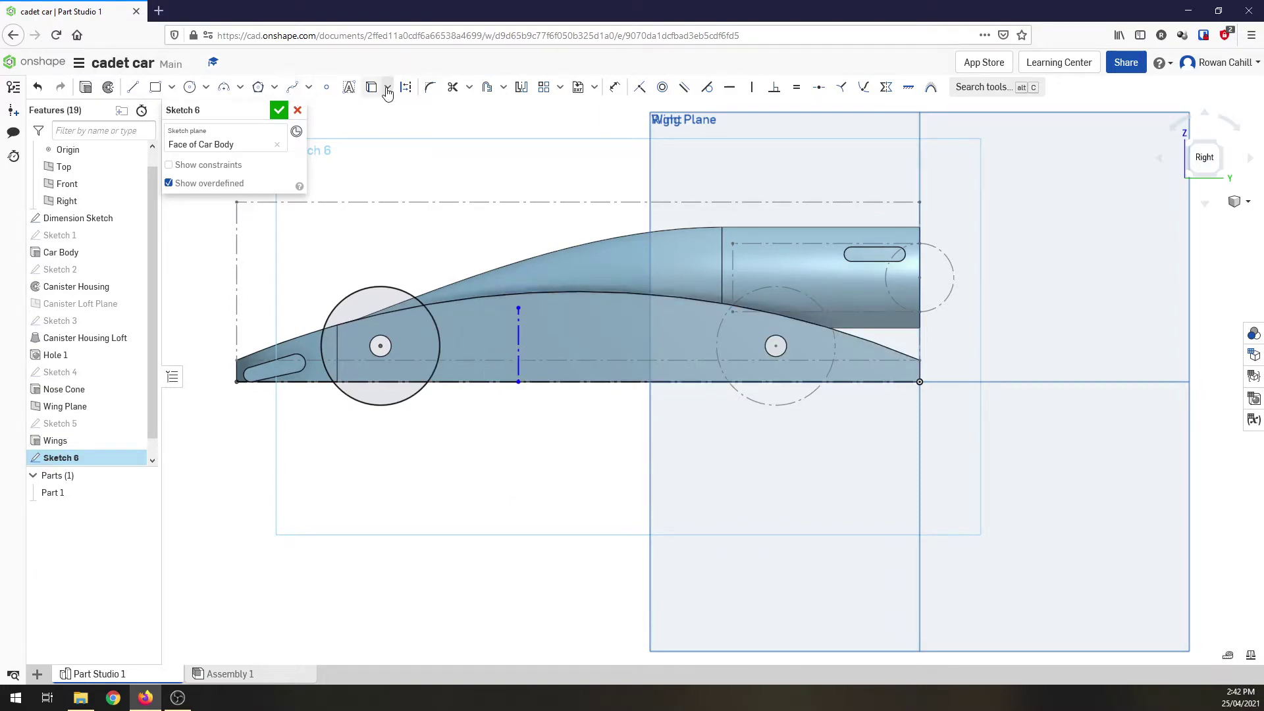
Dimension the vertical line 20 mm from the front wheel circle
key(u)
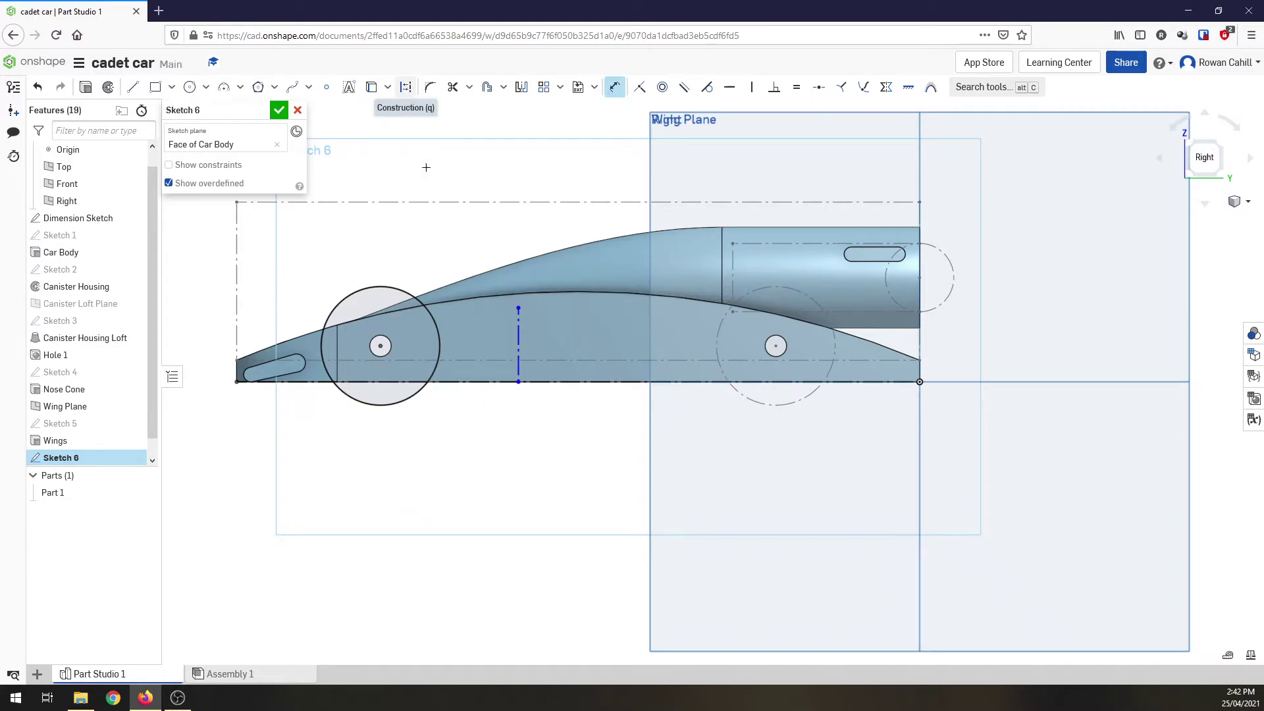
click(519, 354)
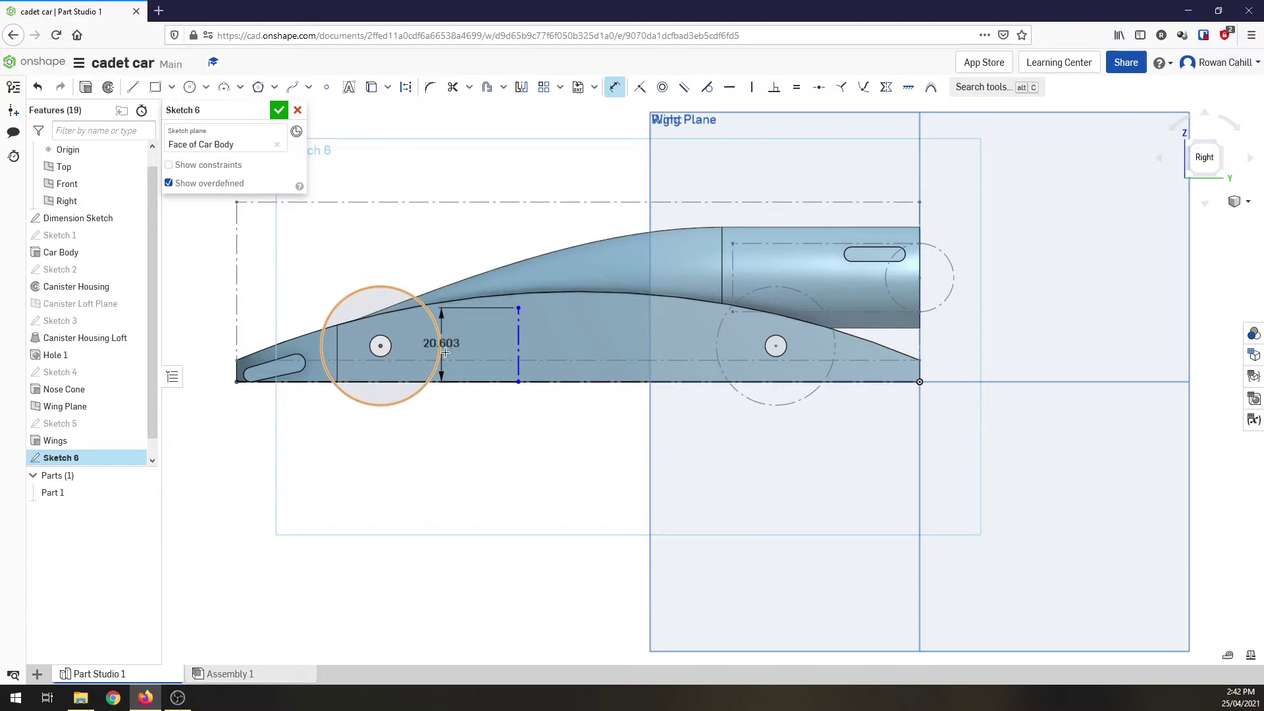
click(441, 353)
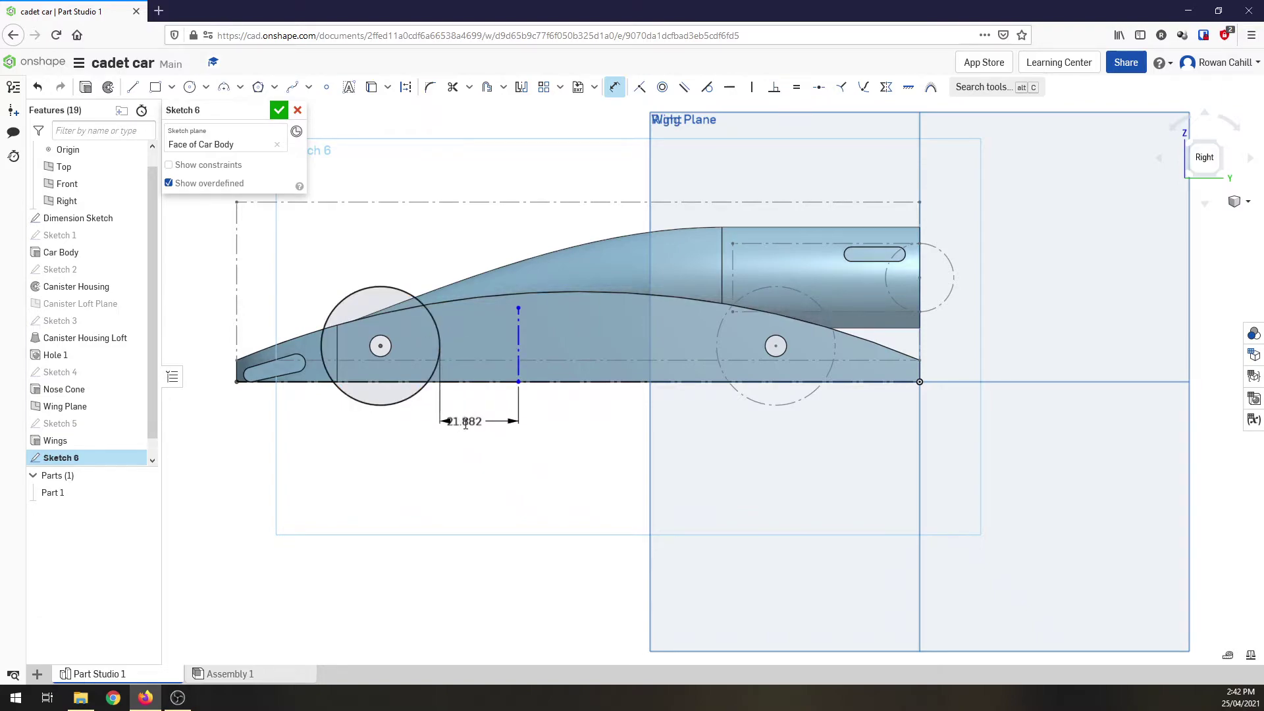
click(465, 423)
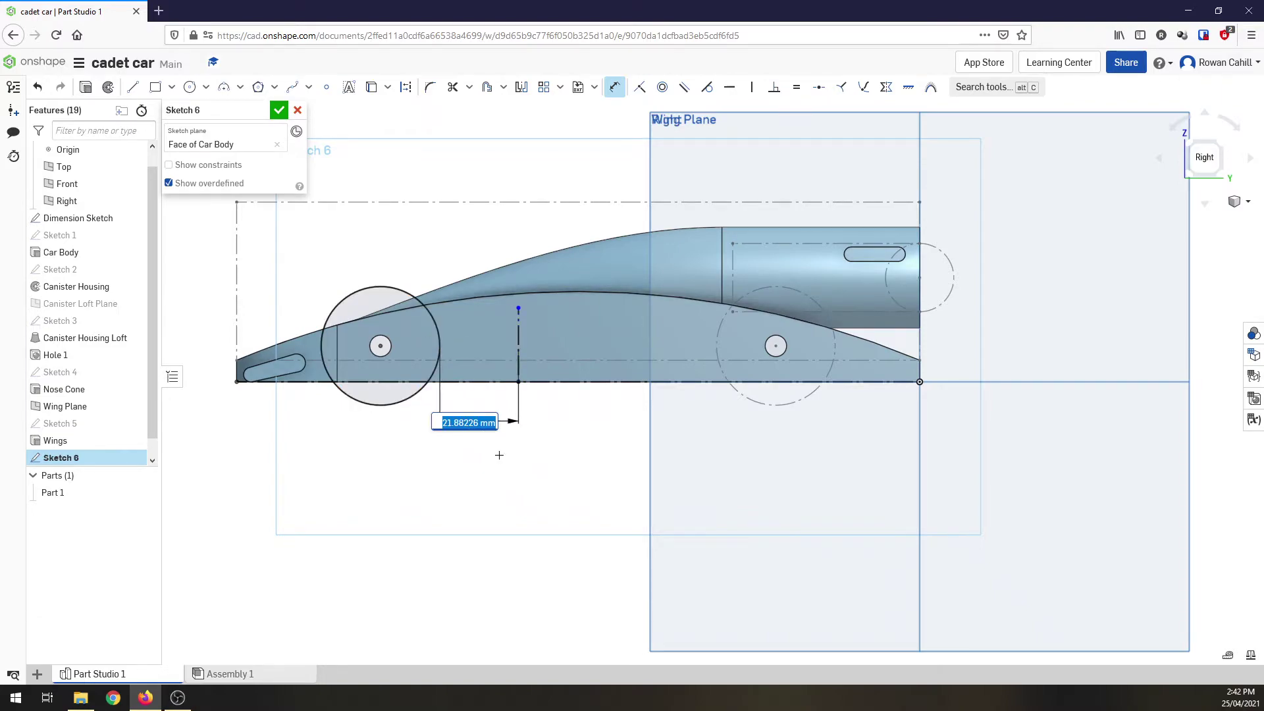
key(Return)
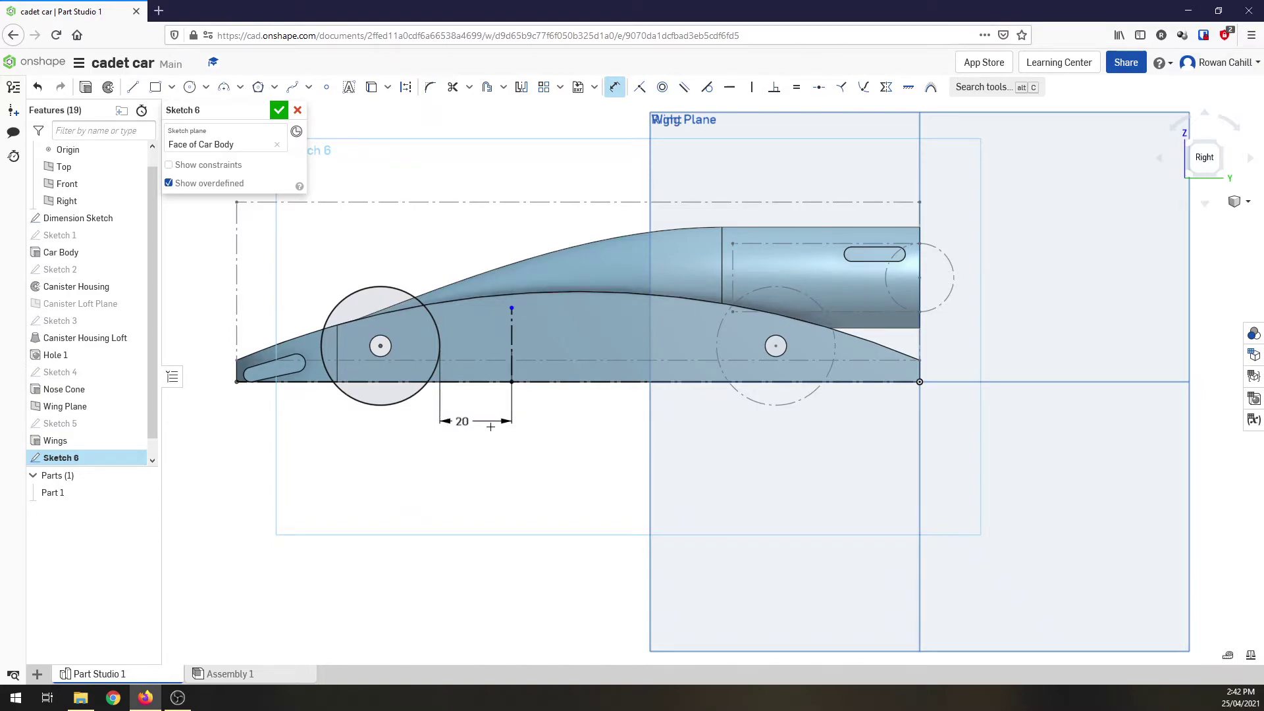
Draw the pod outline: base line, rear edge up to the curve, sloped top, and front edge
click(134, 88)
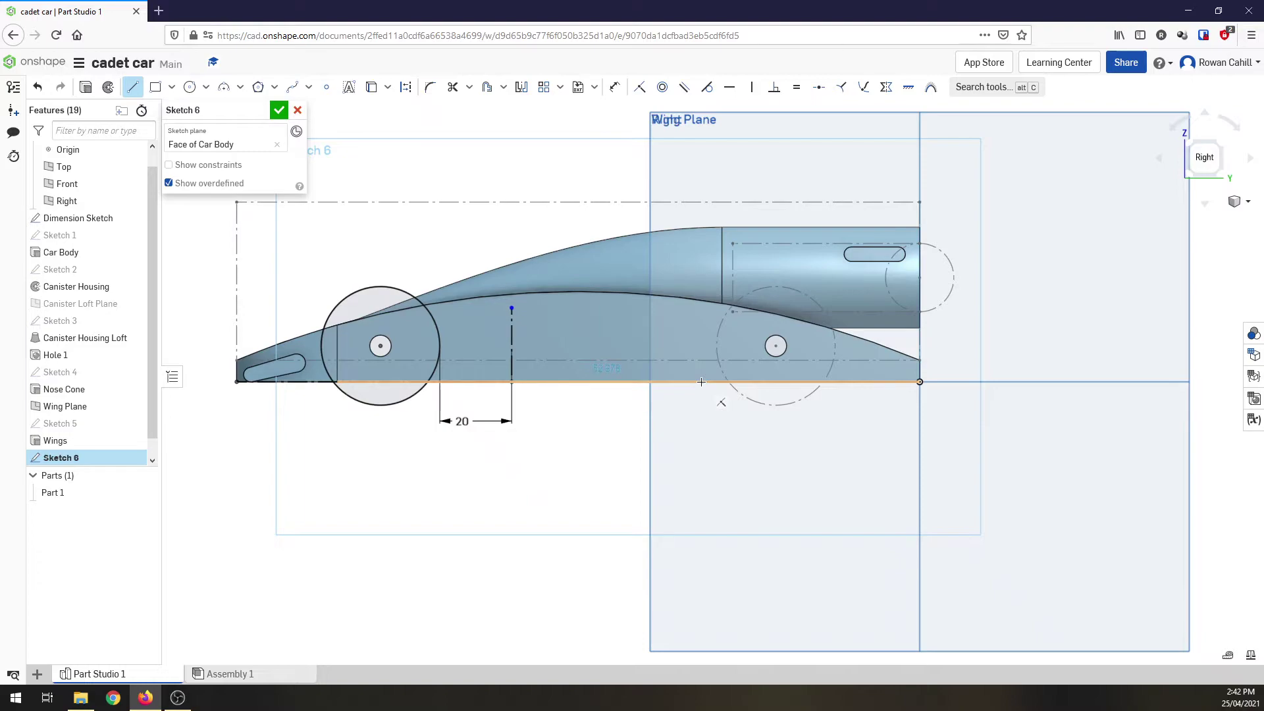
click(701, 377)
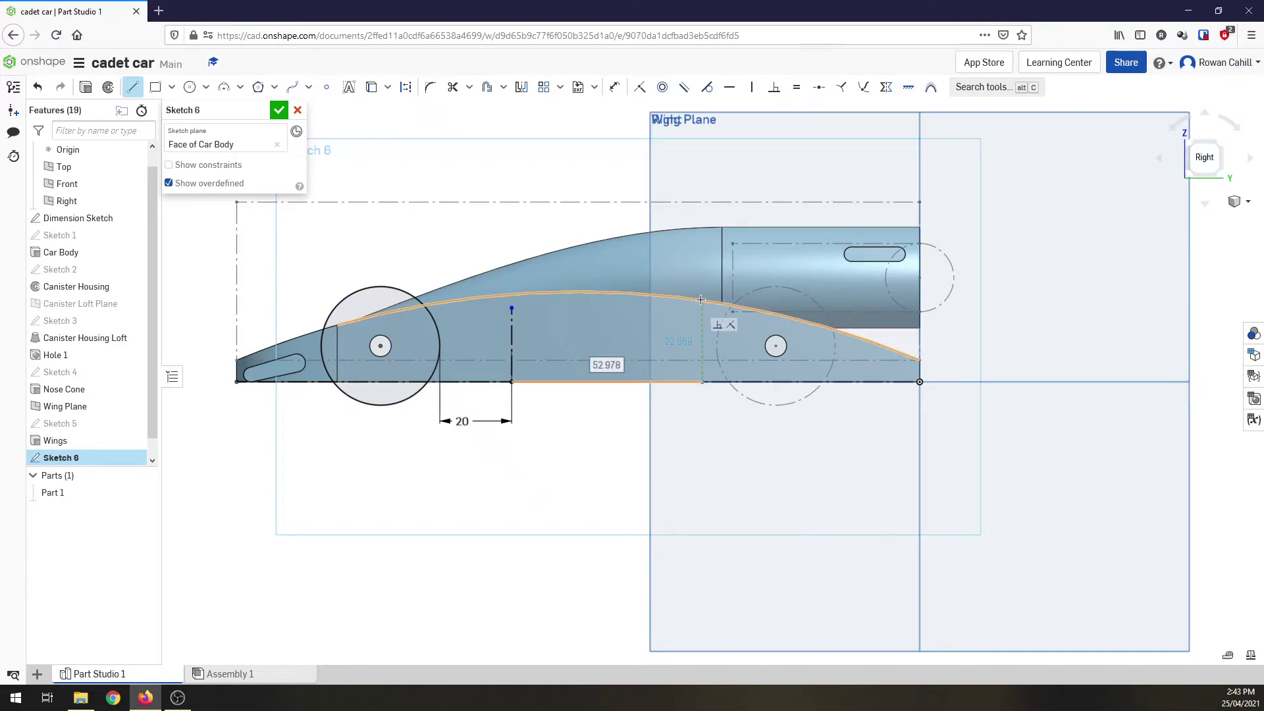
click(701, 300)
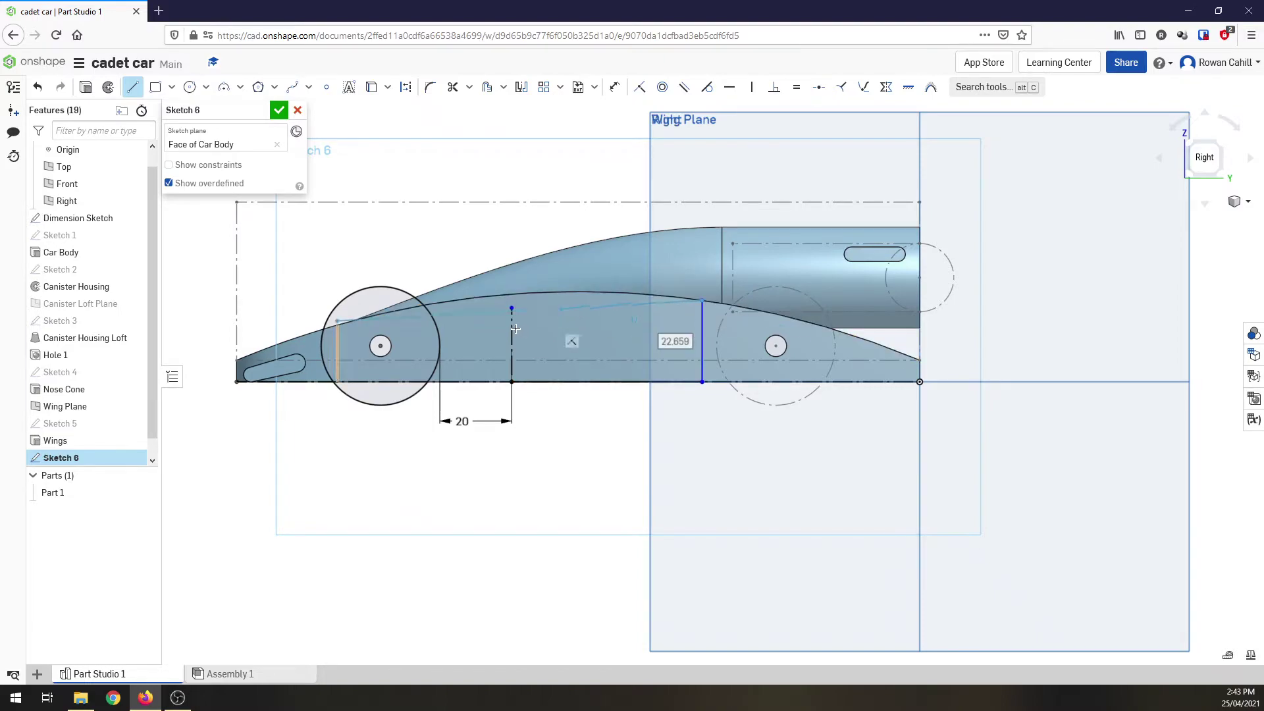
scroll(513, 330, up, 3)
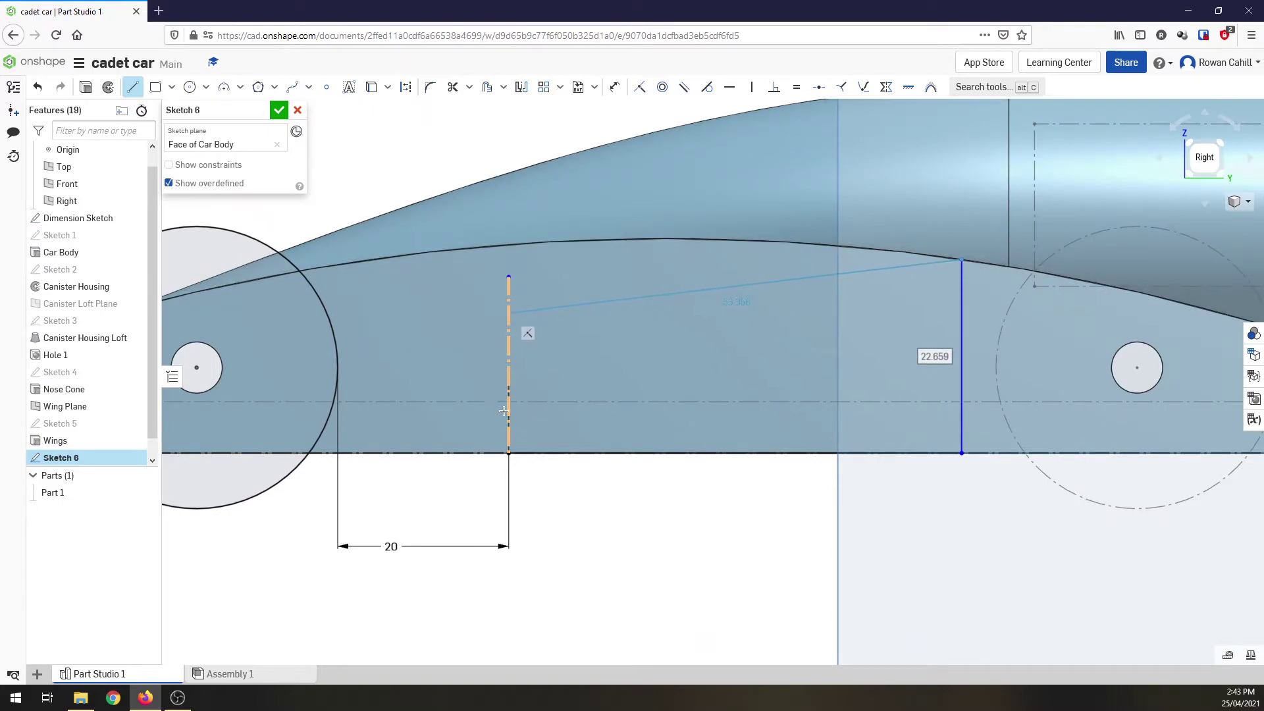
click(505, 437)
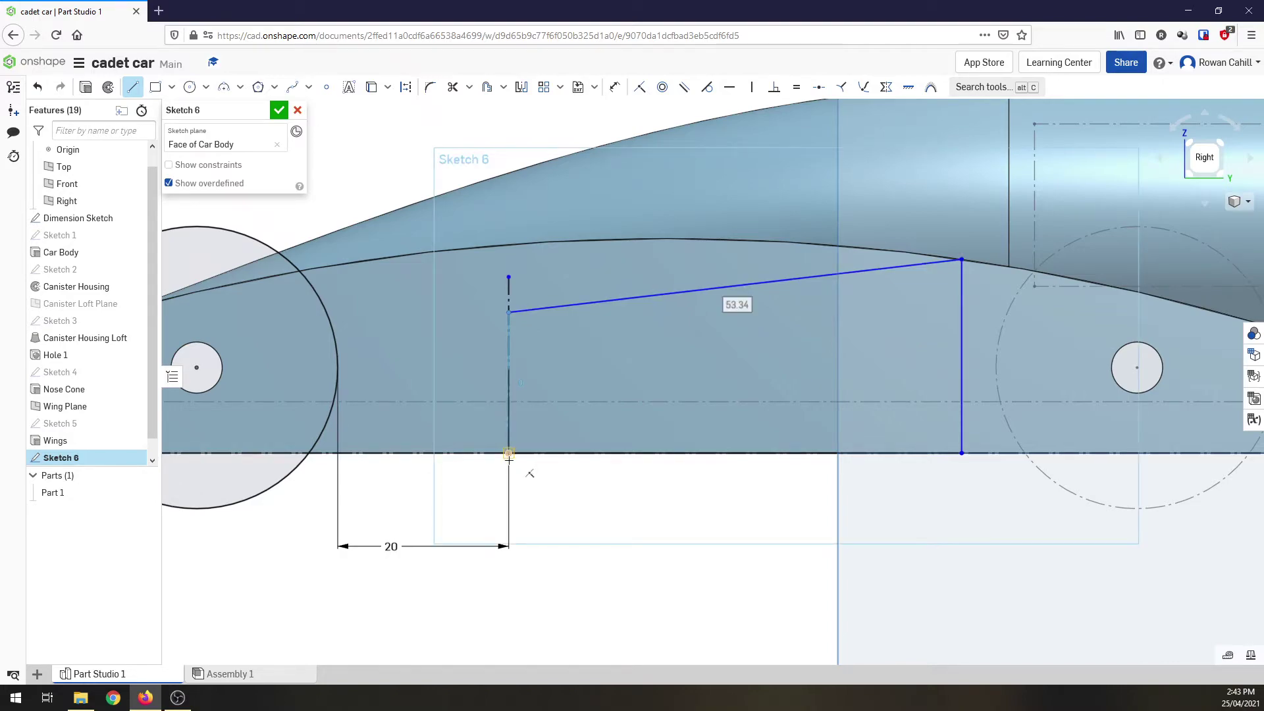
click(509, 453)
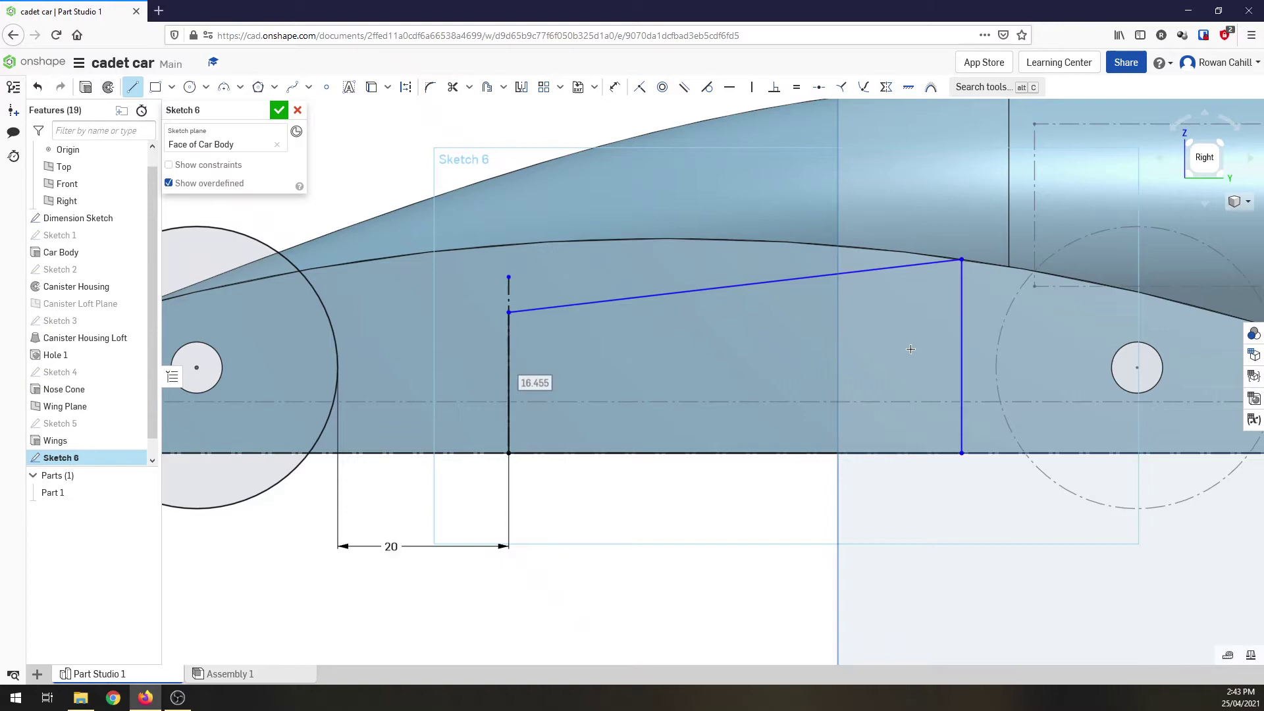
Project the rear wheel circle and set the pod's rear edge 3 mm from it
click(372, 87)
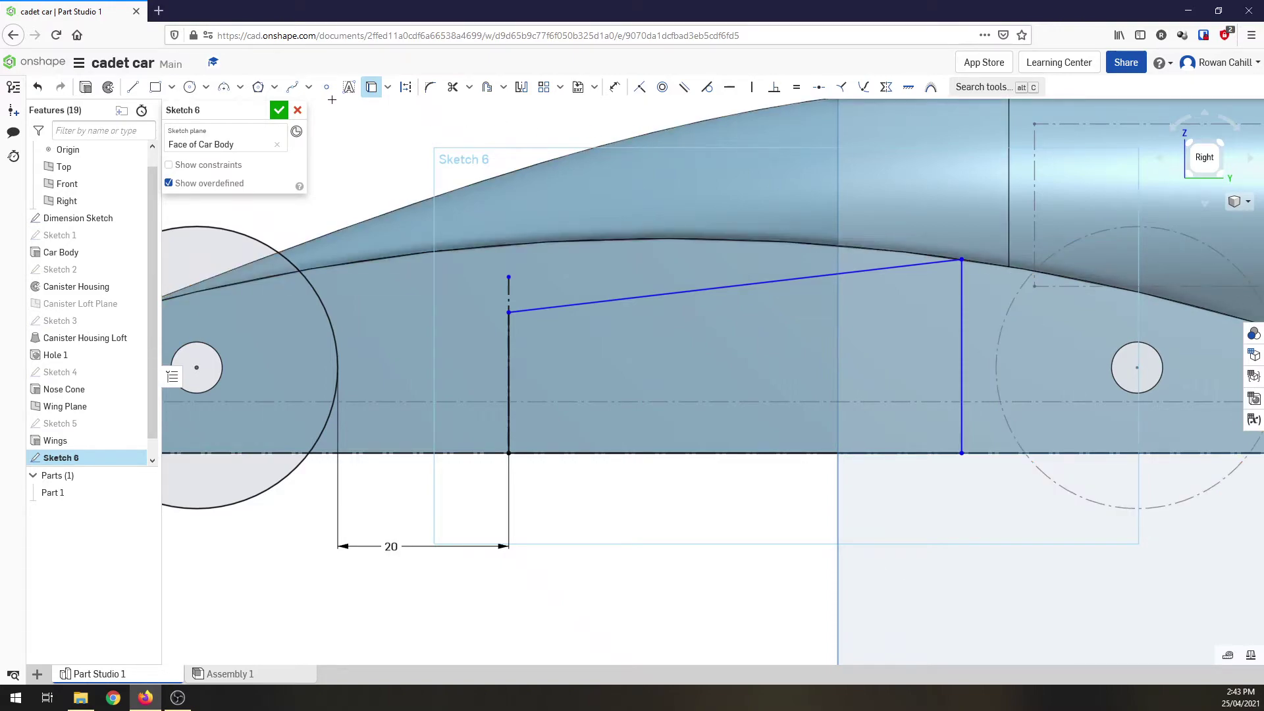
click(1069, 490)
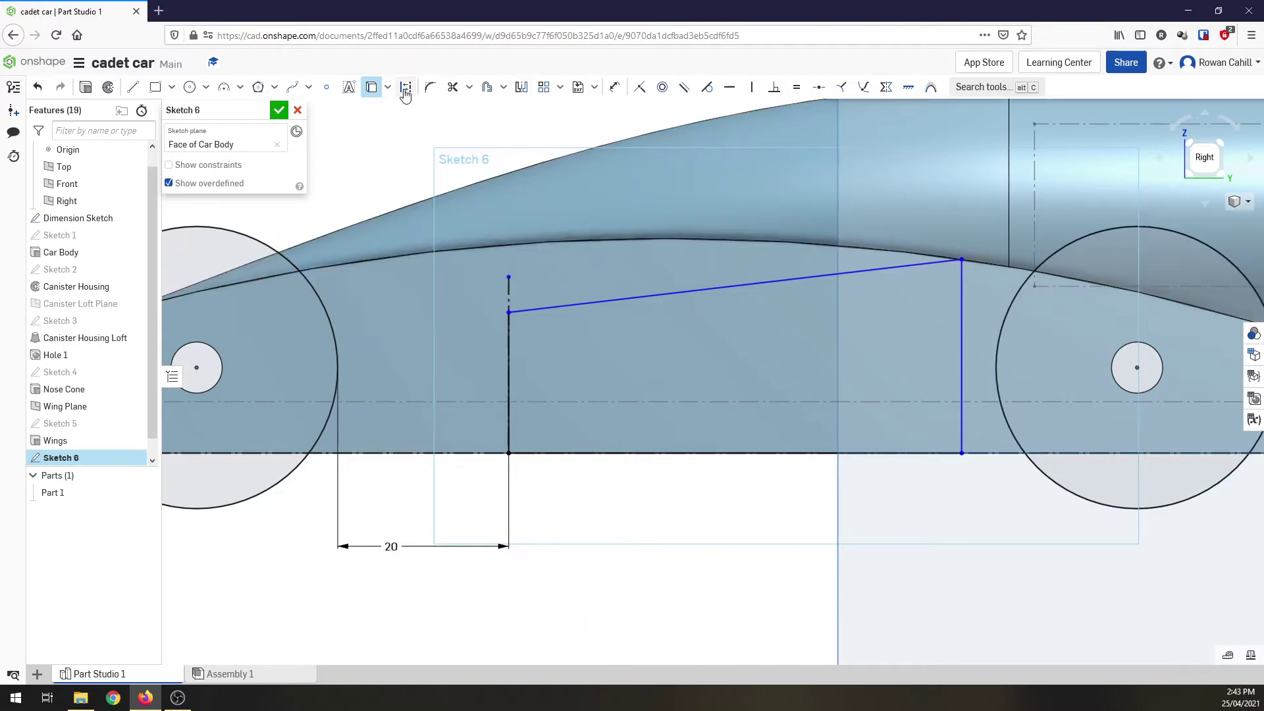
click(614, 87)
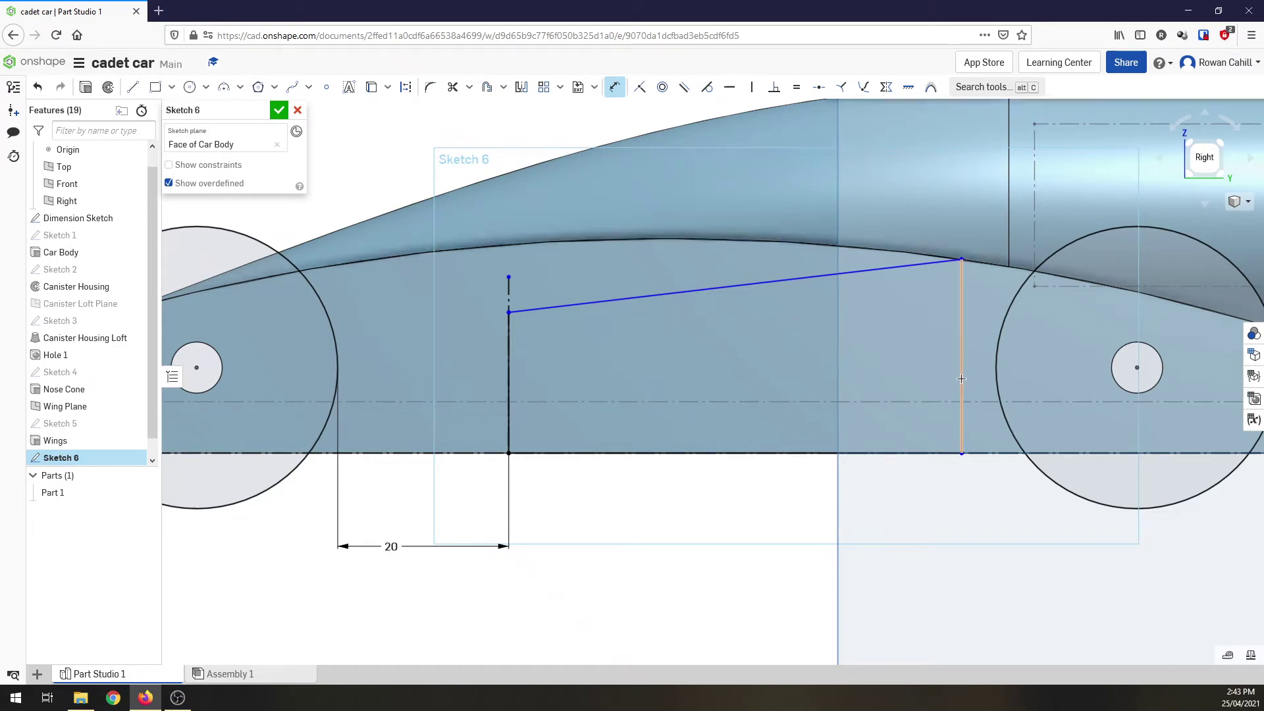
click(961, 379)
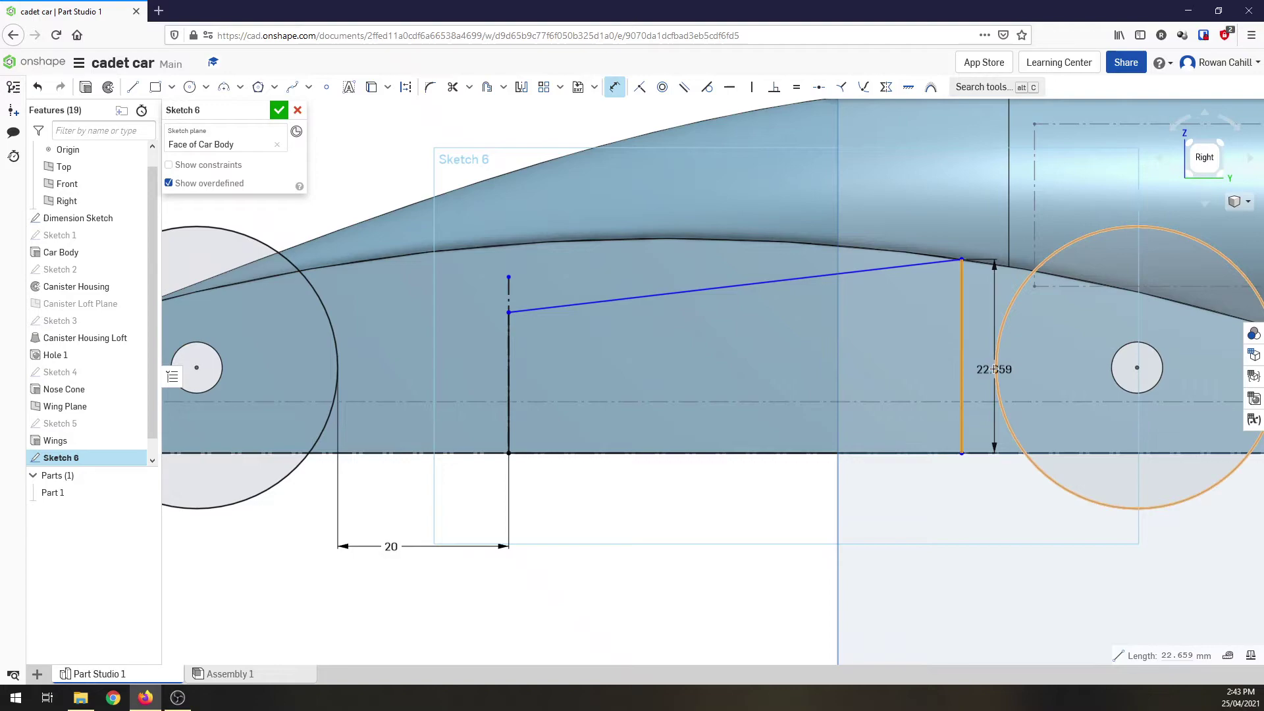
click(996, 369)
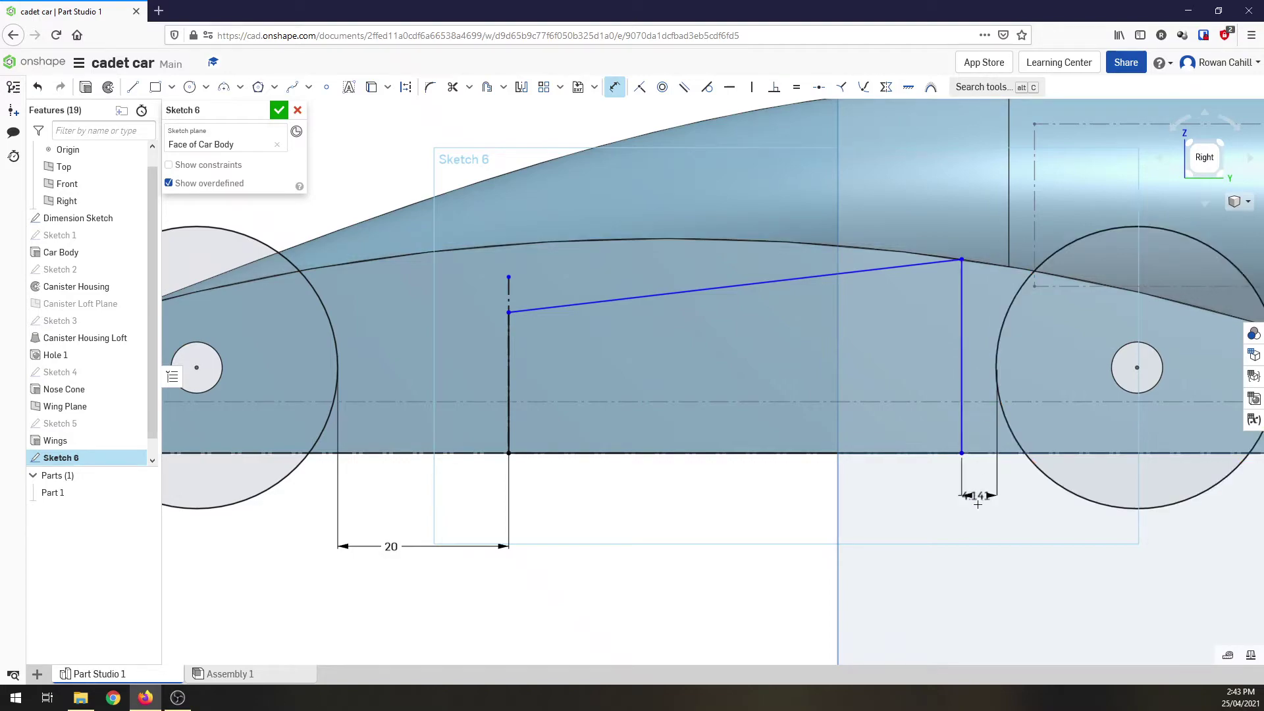
click(984, 509)
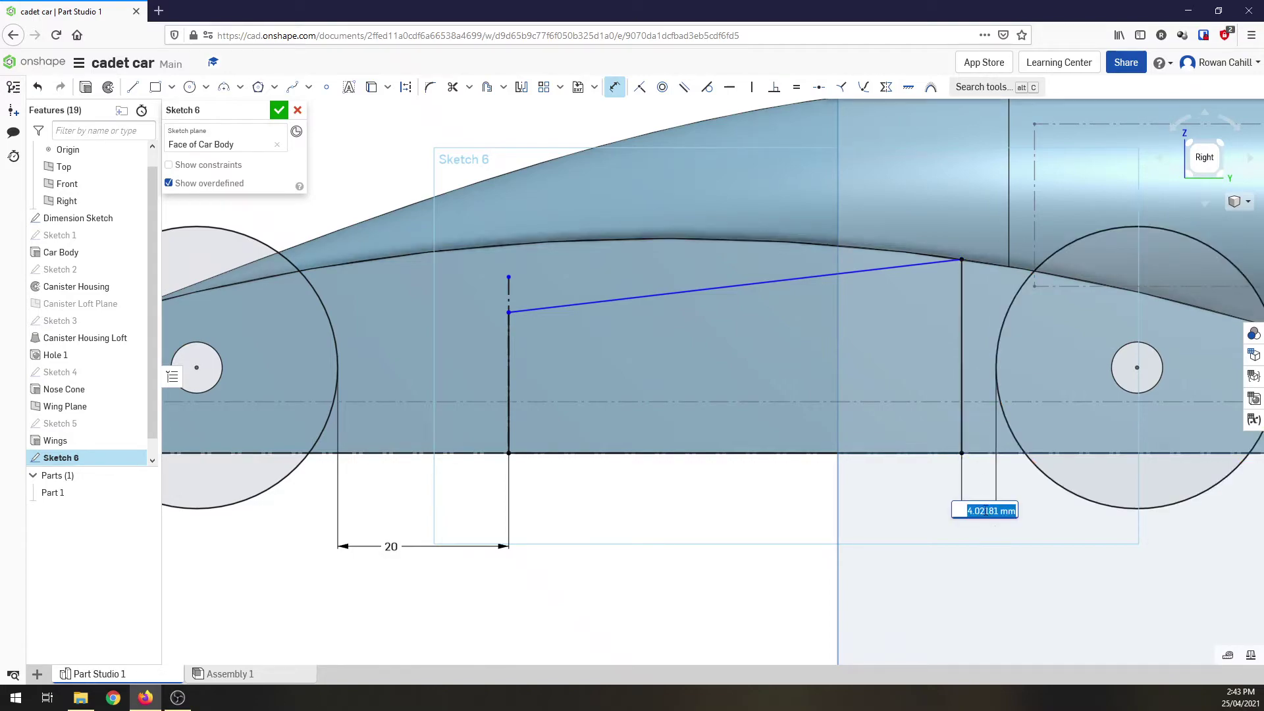
scroll(670, 504, up, 2)
scroll(658, 503, down, 4)
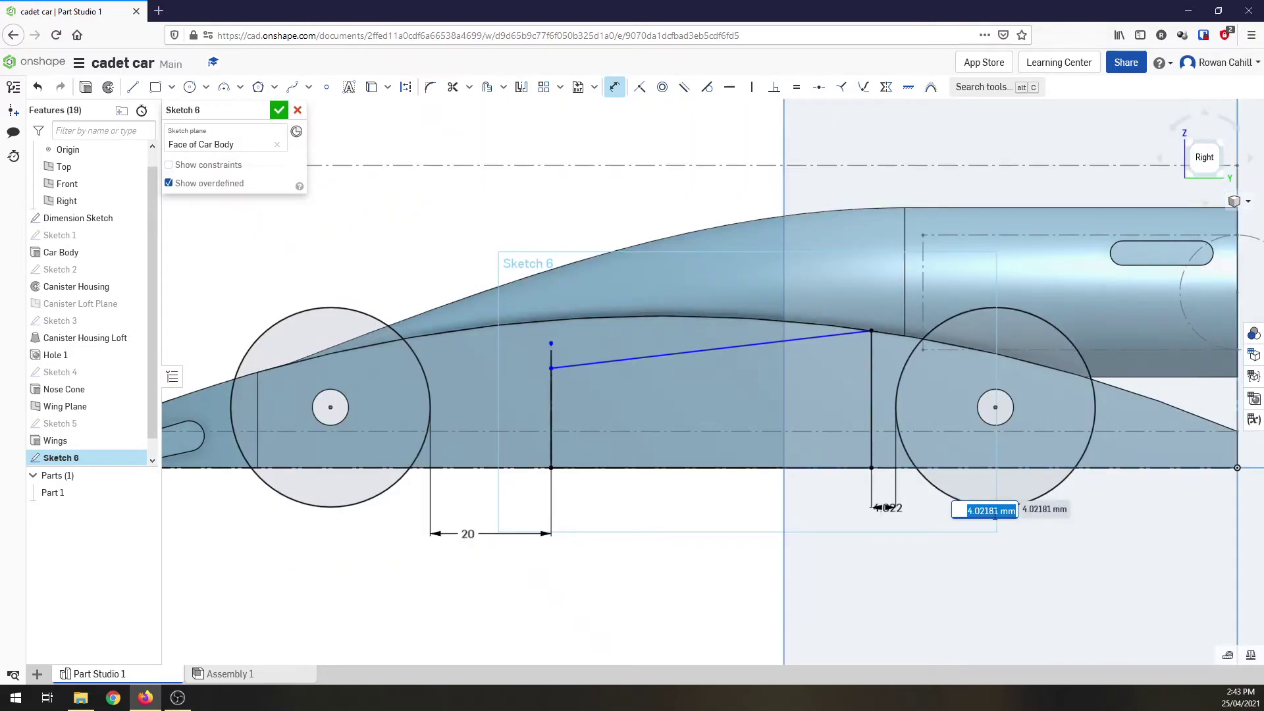
text(3)
key(Return)
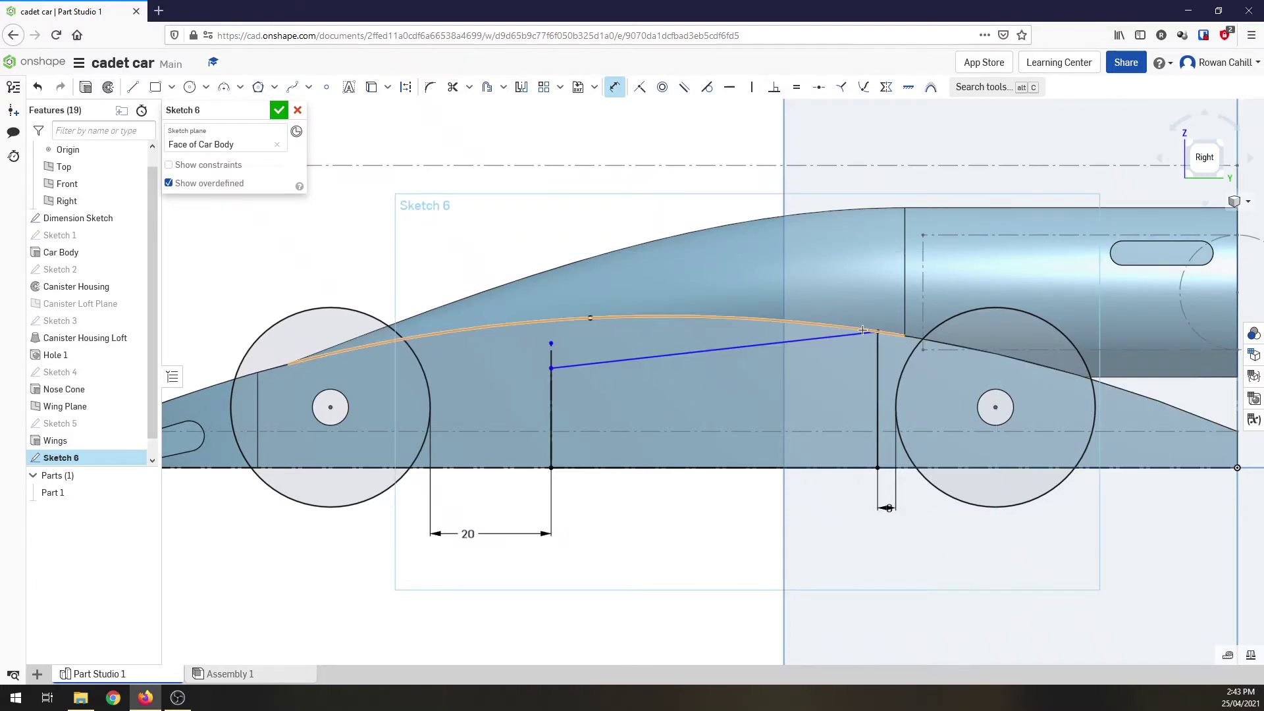
Dimension the pod's front vertical edge to 17 mm tall
drag(863, 329, 862, 329)
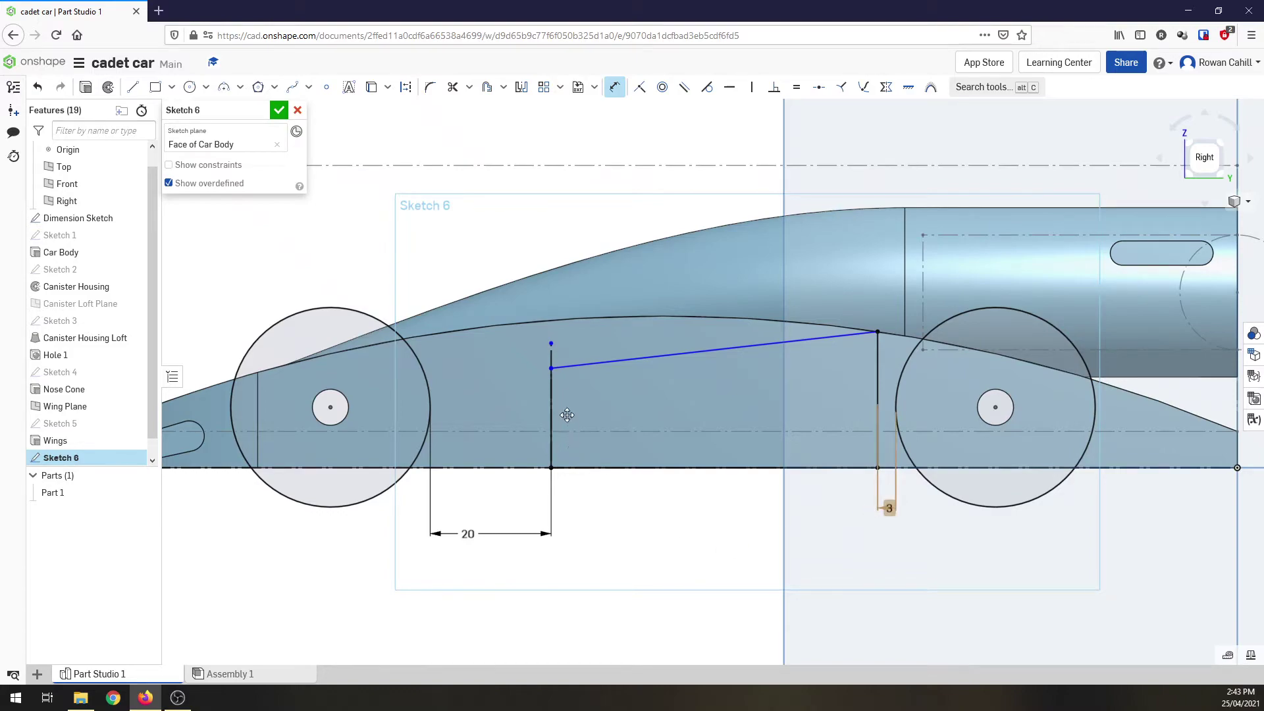
click(552, 370)
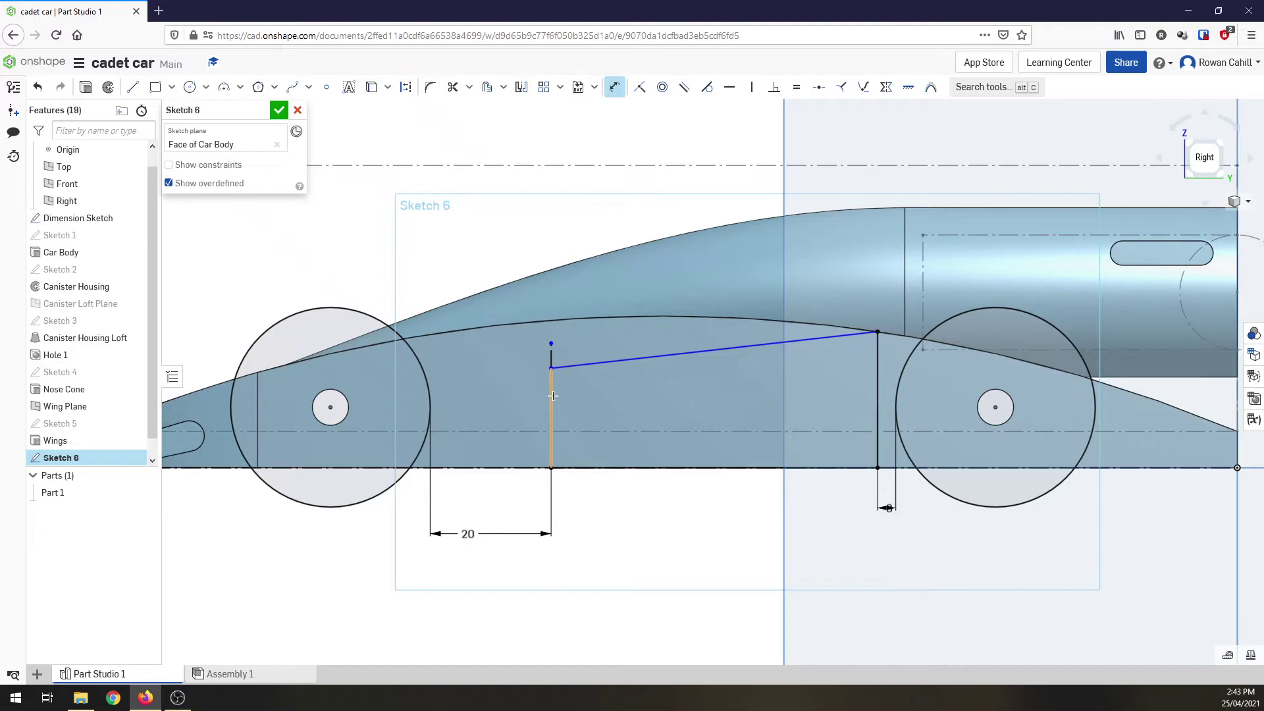
click(553, 399)
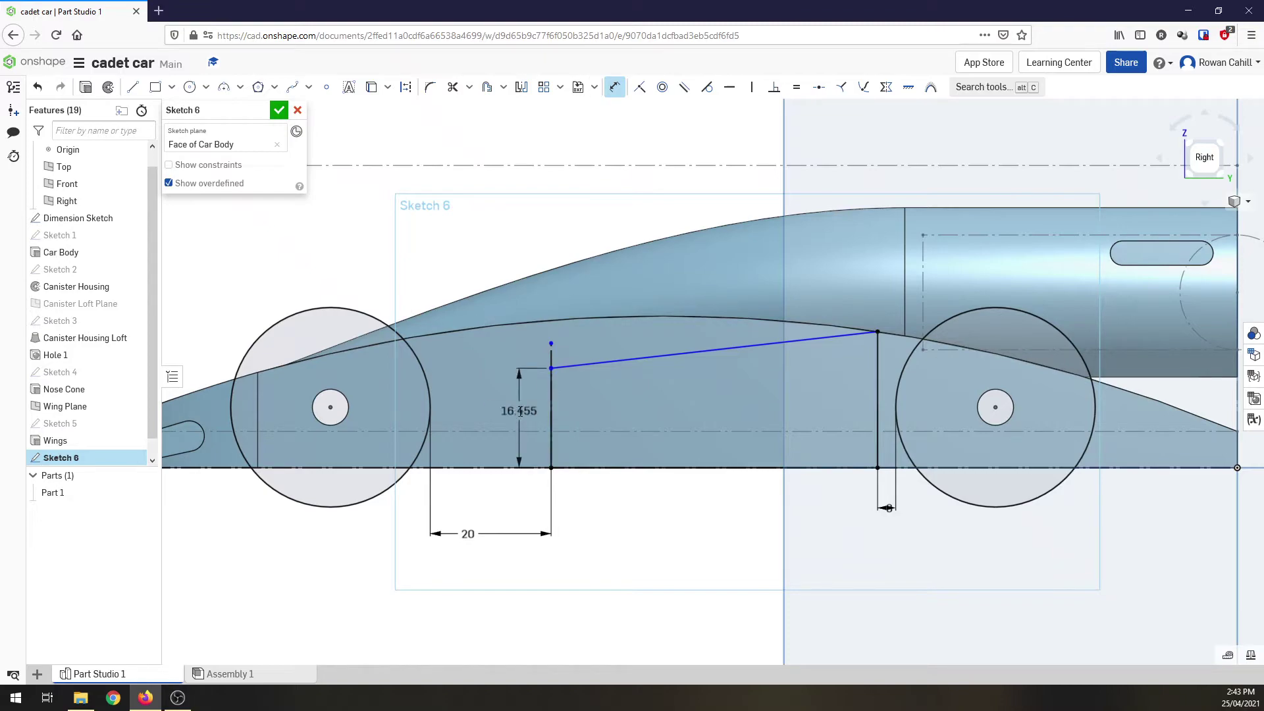
click(520, 412)
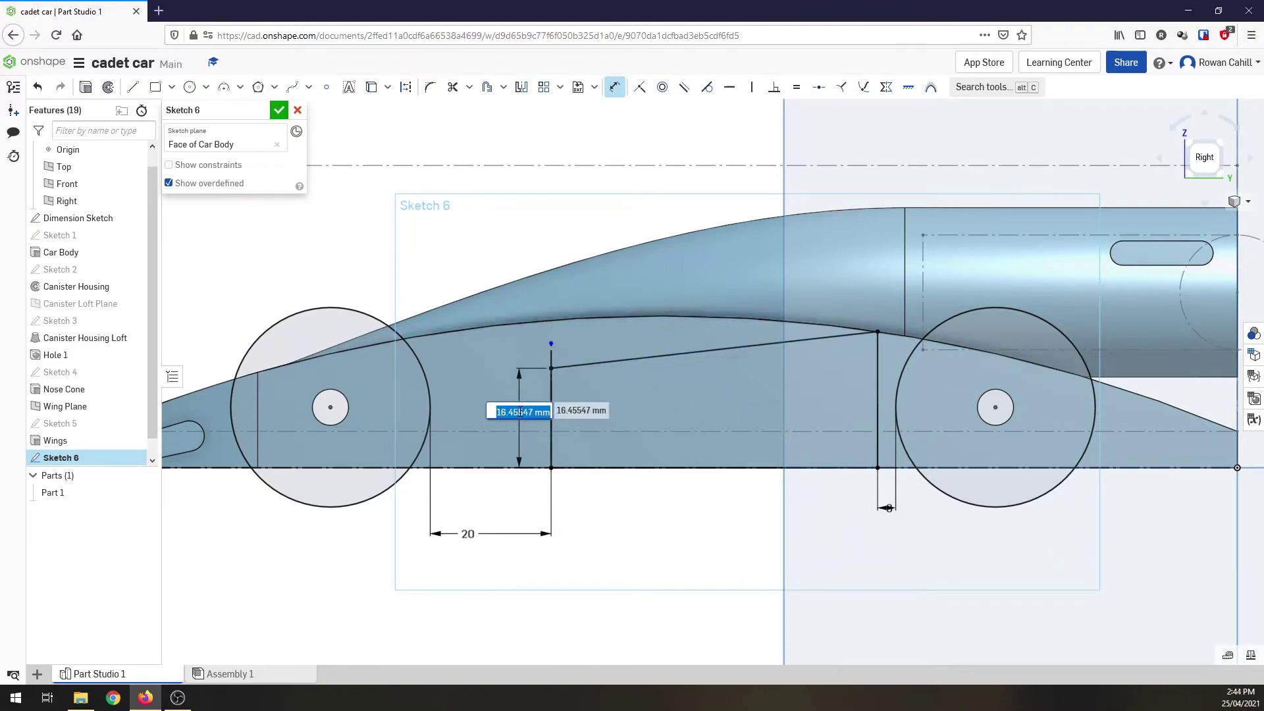
text(17)
key(Return)
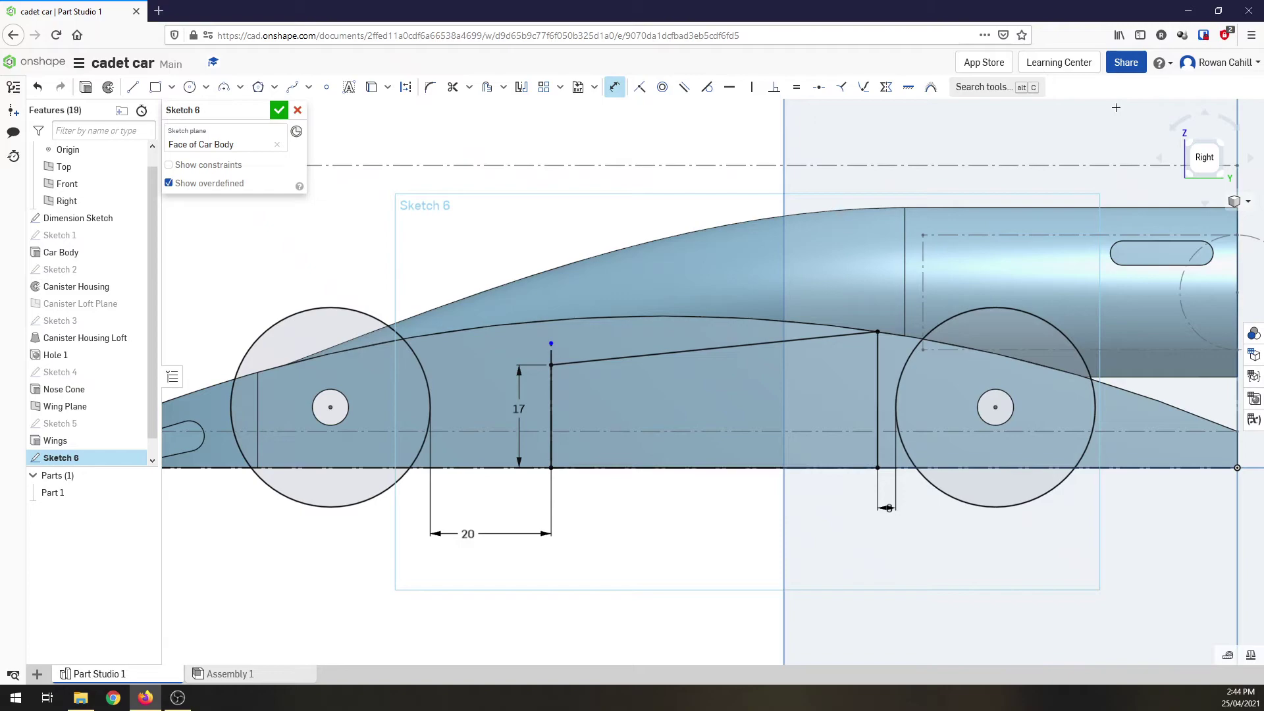
Accept Sketch 6 and view the whole car in isometric
click(278, 111)
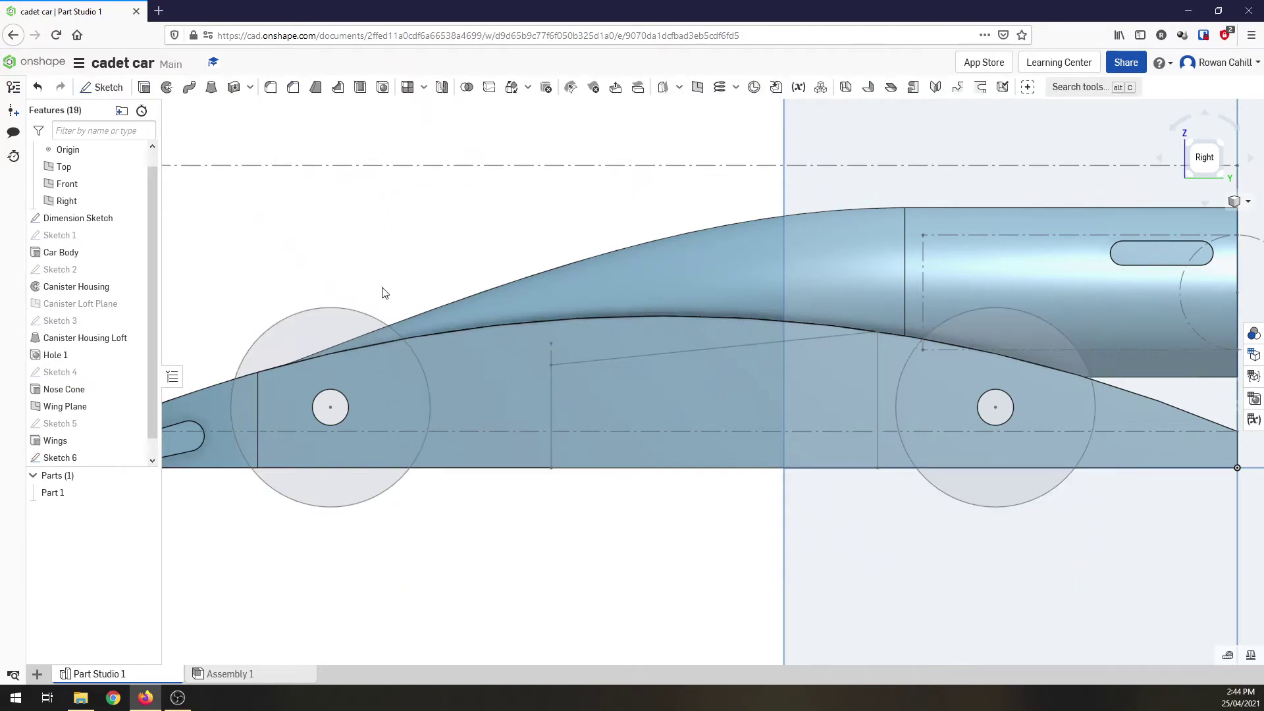
click(1188, 143)
scroll(709, 392, up, 5)
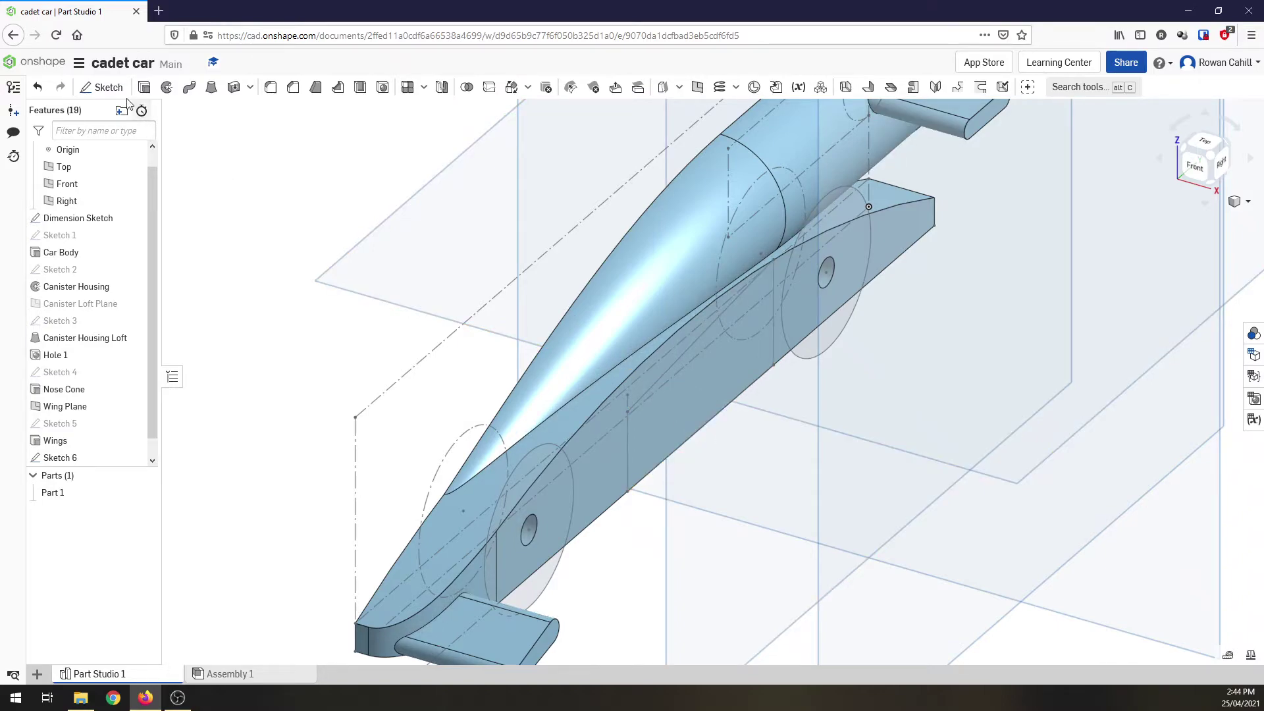
Start a new sketch, Sketch 7, on the Wing Plane
click(102, 87)
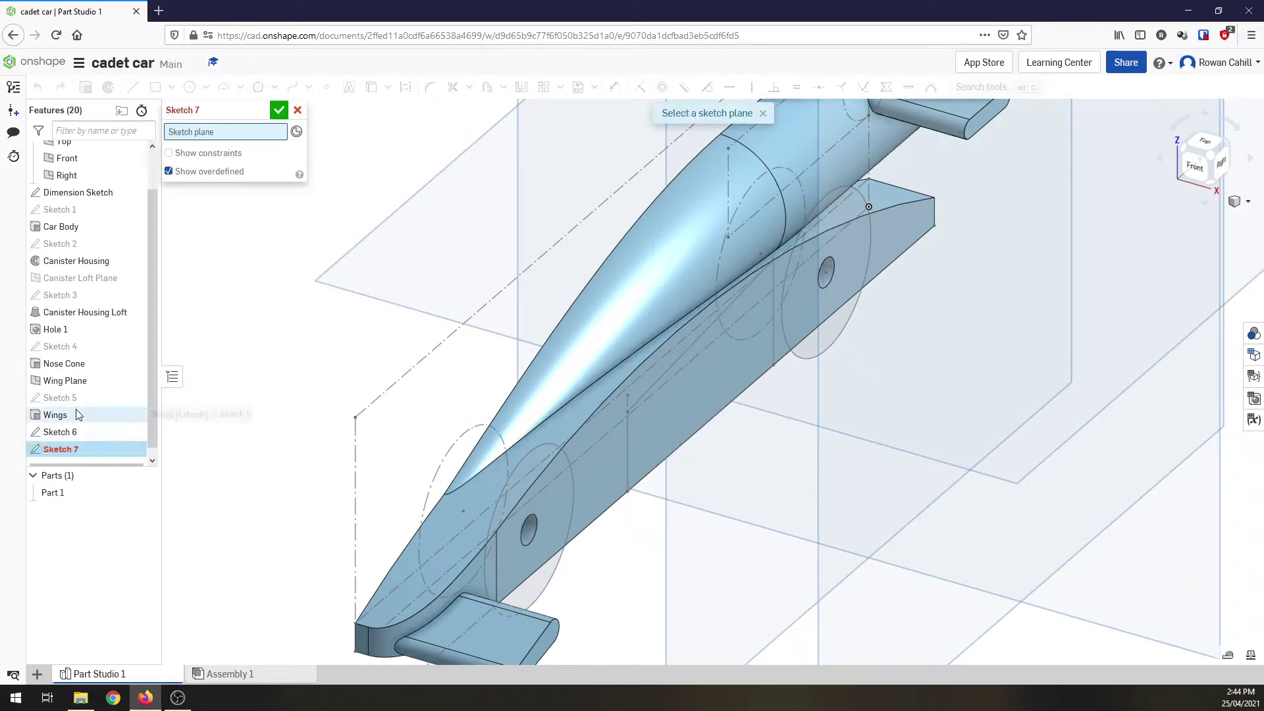
scroll(849, 392, down, 5)
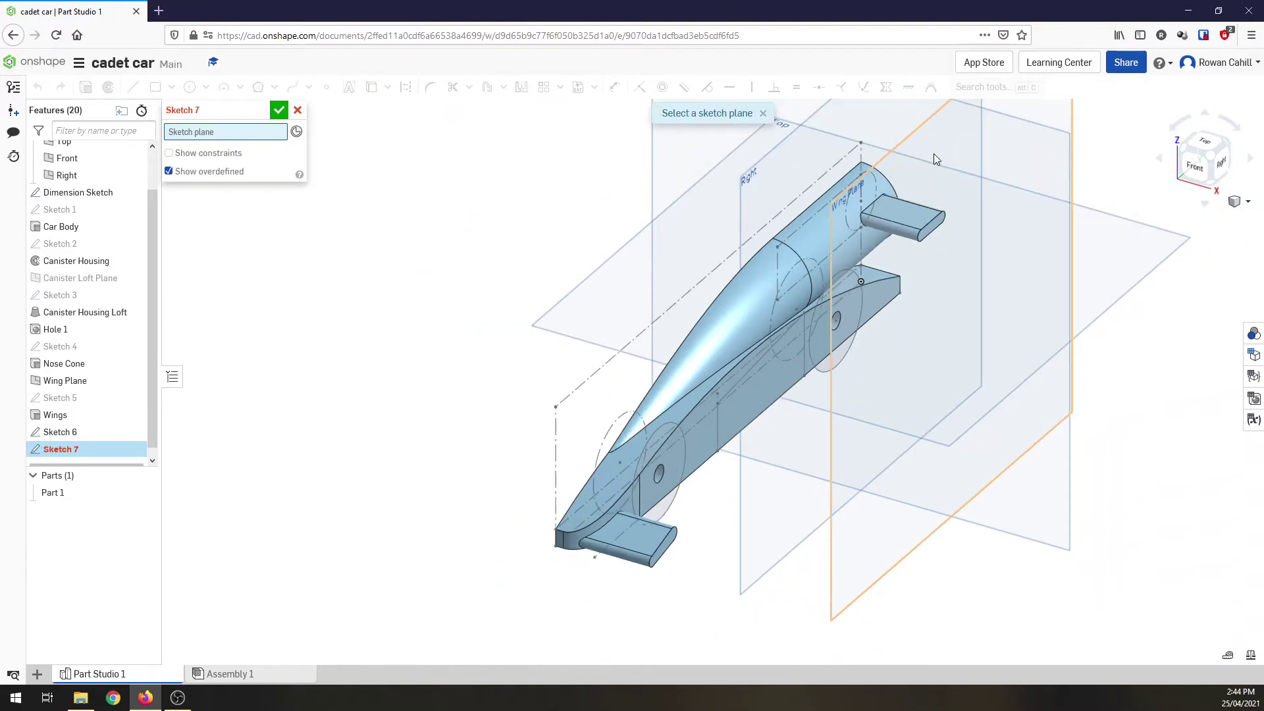
click(879, 583)
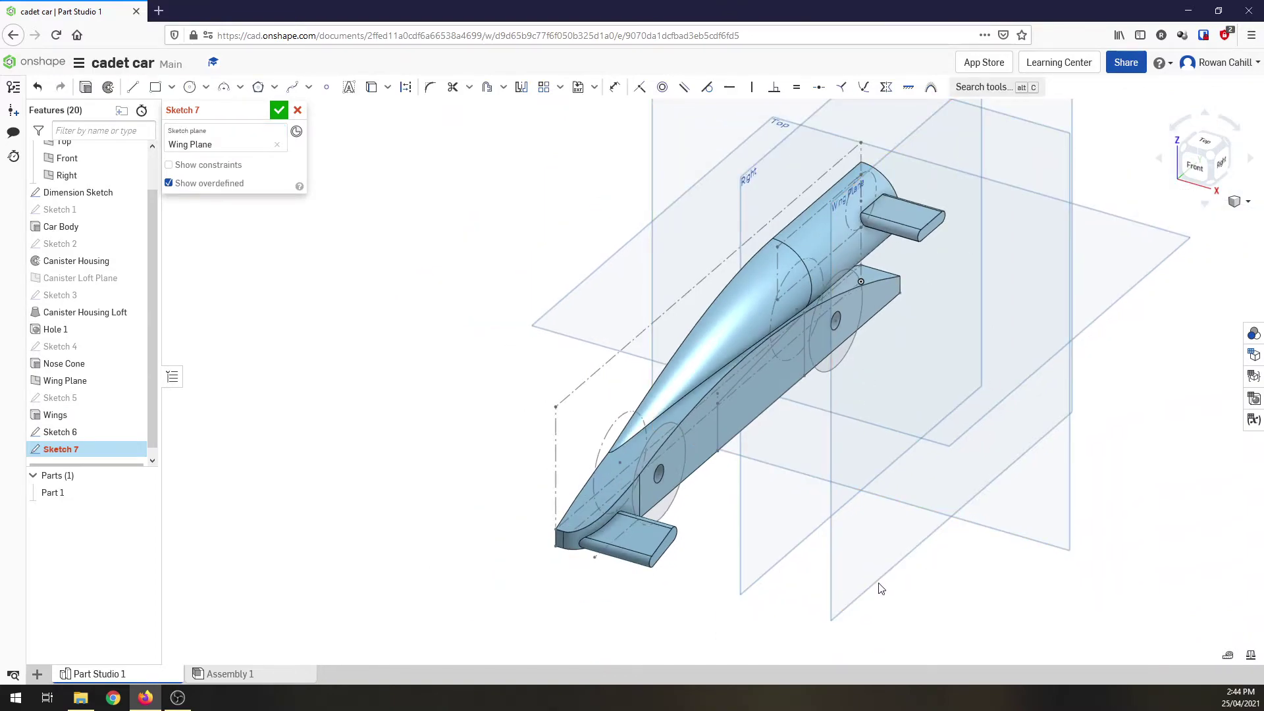
Orient the view to look at the car side-on from the right
click(1226, 169)
scroll(610, 325, up, 5)
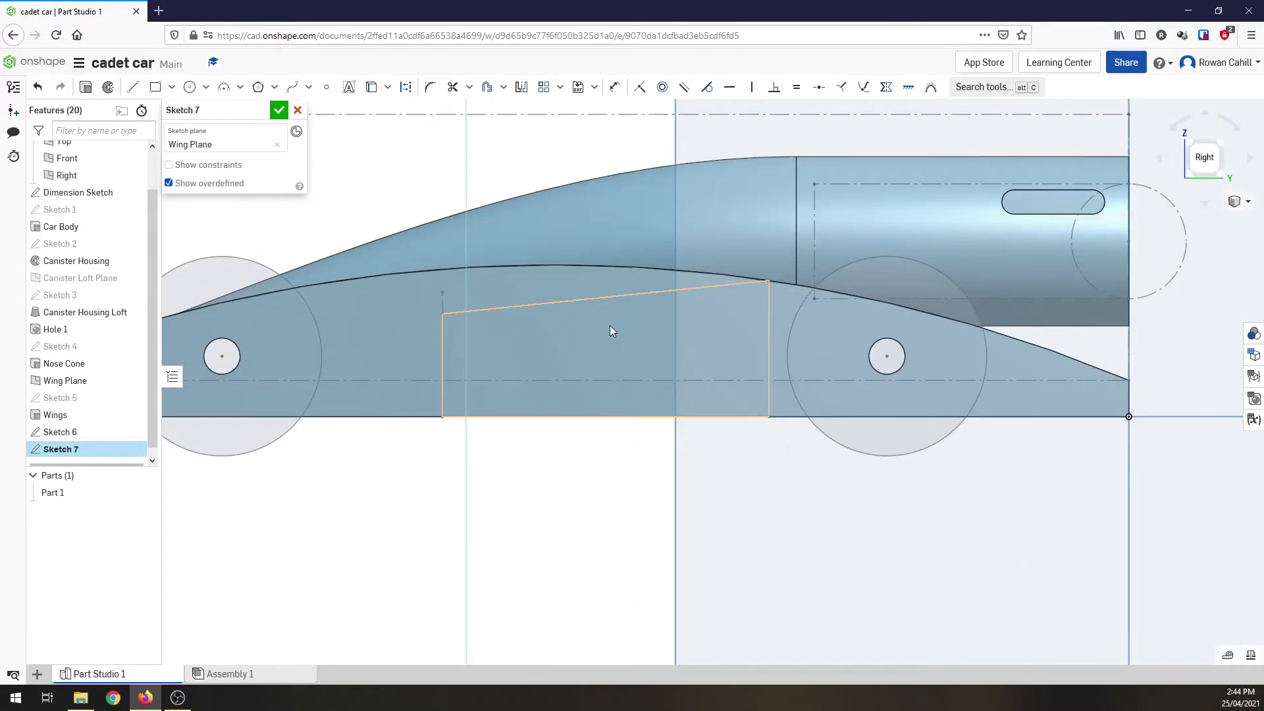
click(1159, 158)
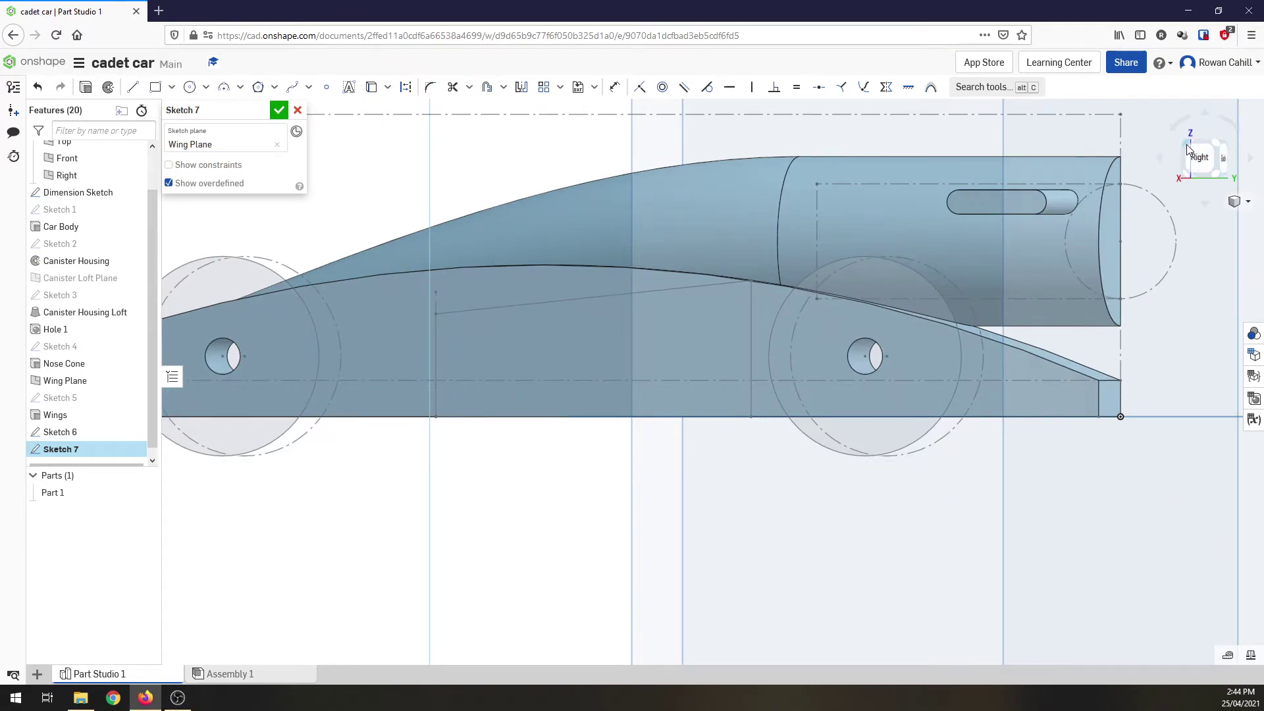
click(1198, 162)
click(1196, 166)
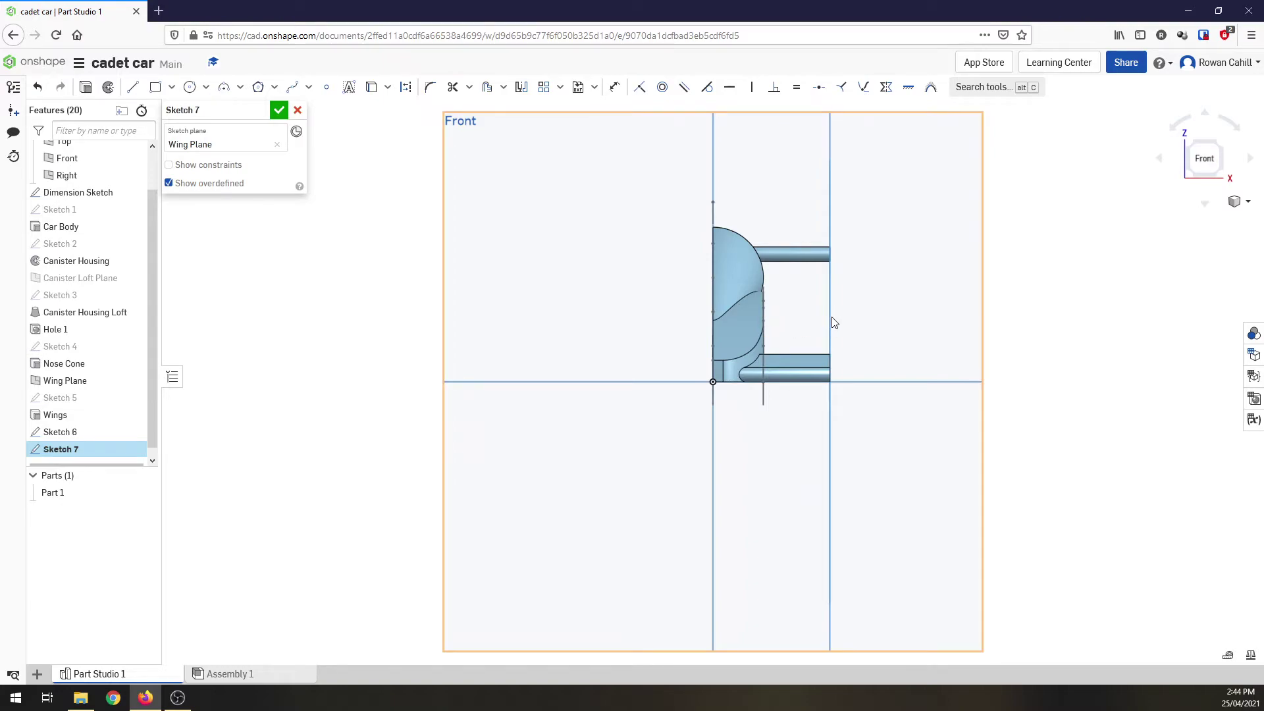
click(1217, 151)
key(shift+4)
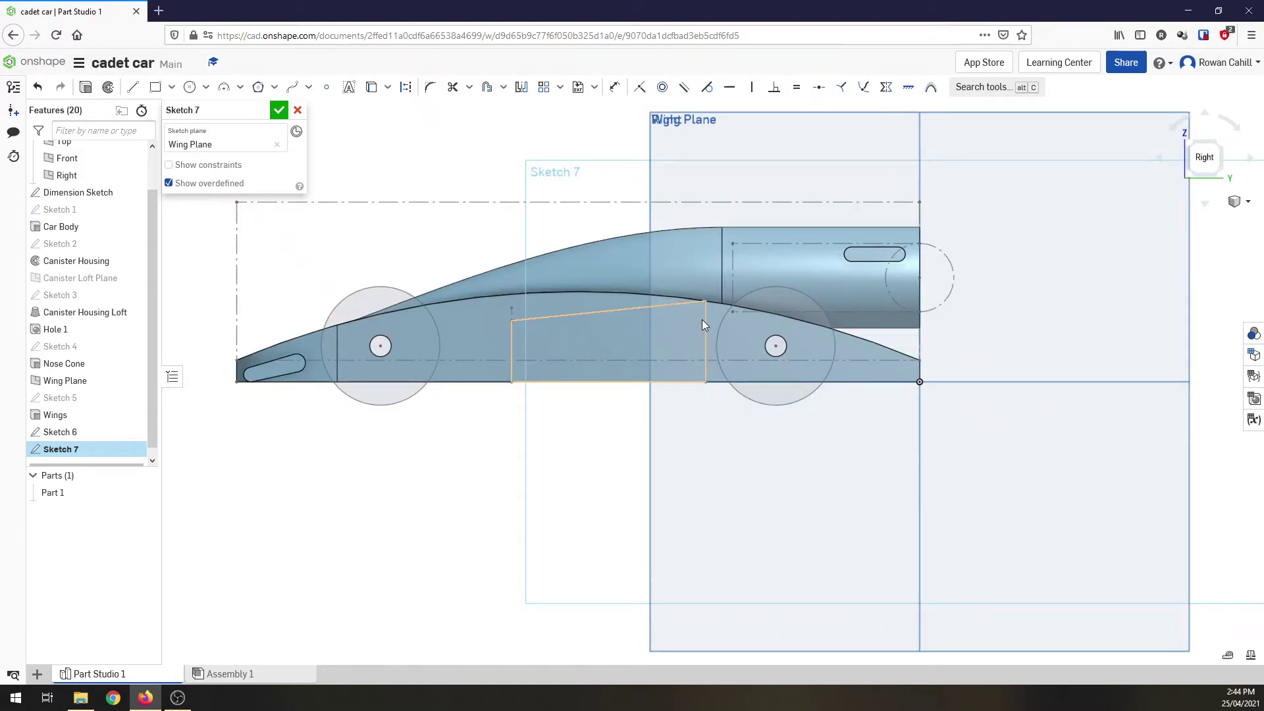
Project the wing outline into Sketch 7 and draw a closed sloped-top pod profile to the baseline
click(372, 87)
click(552, 333)
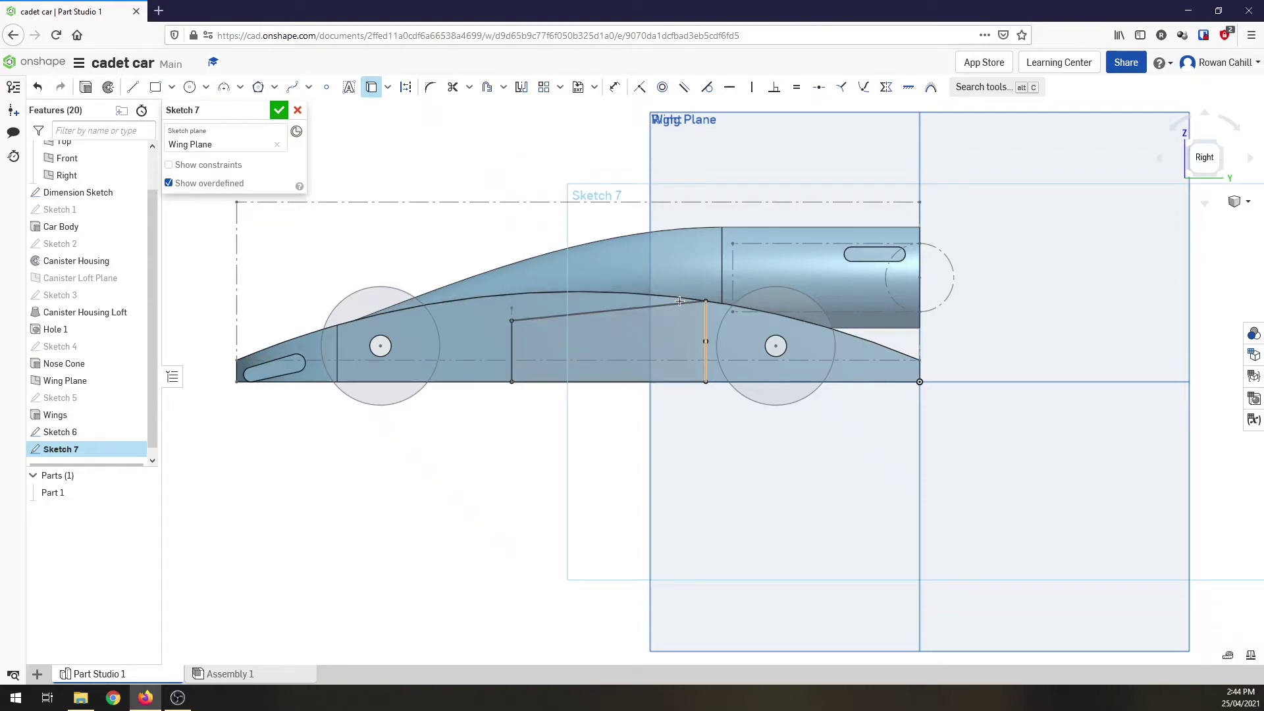
click(133, 87)
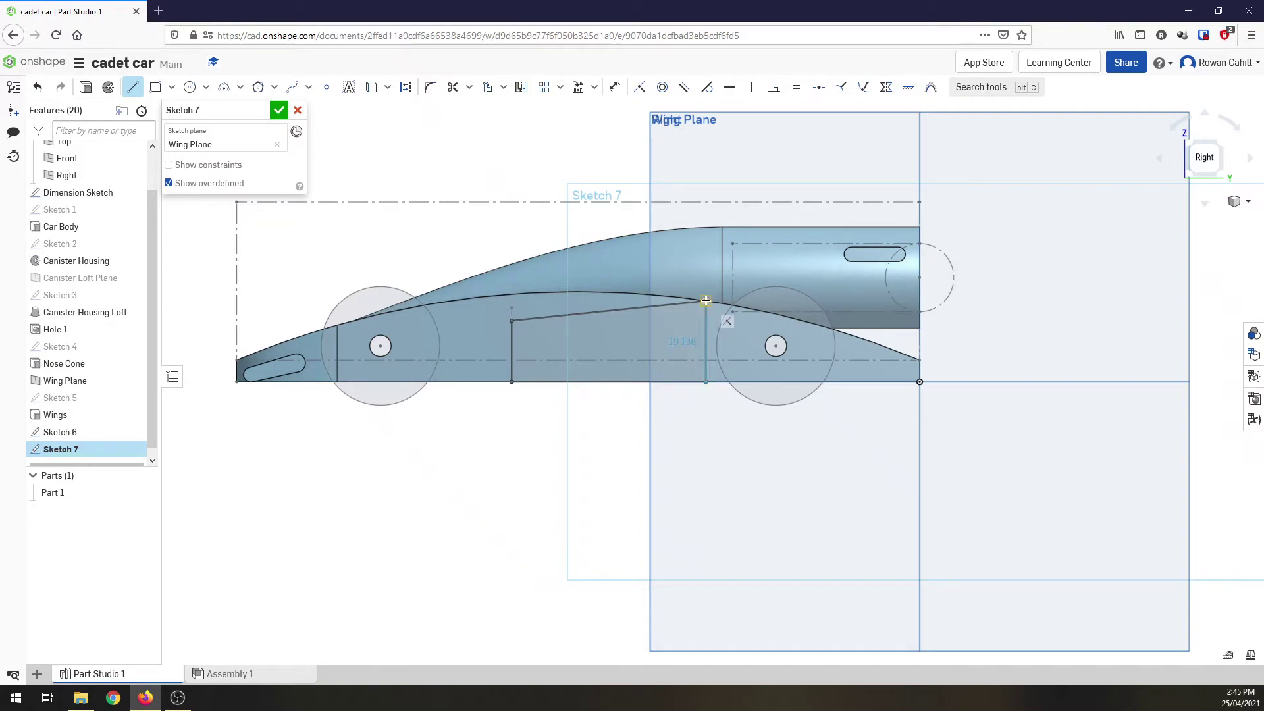
click(650, 315)
click(551, 371)
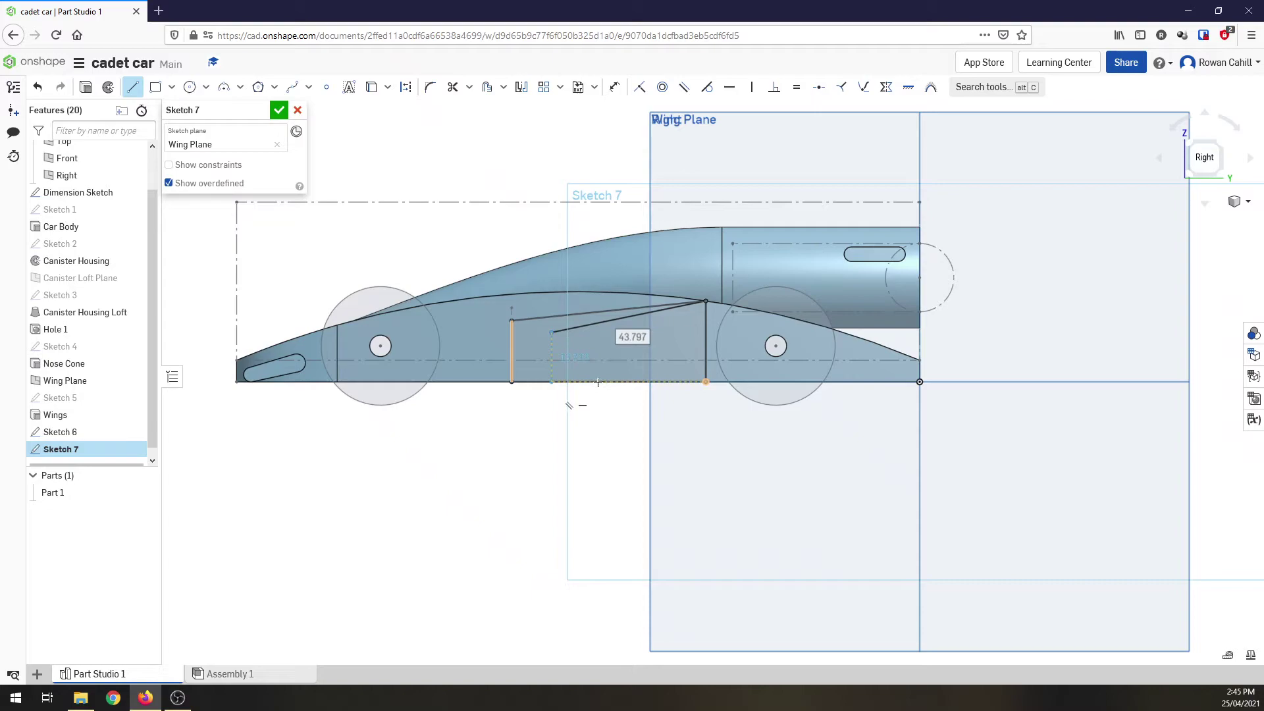
click(551, 382)
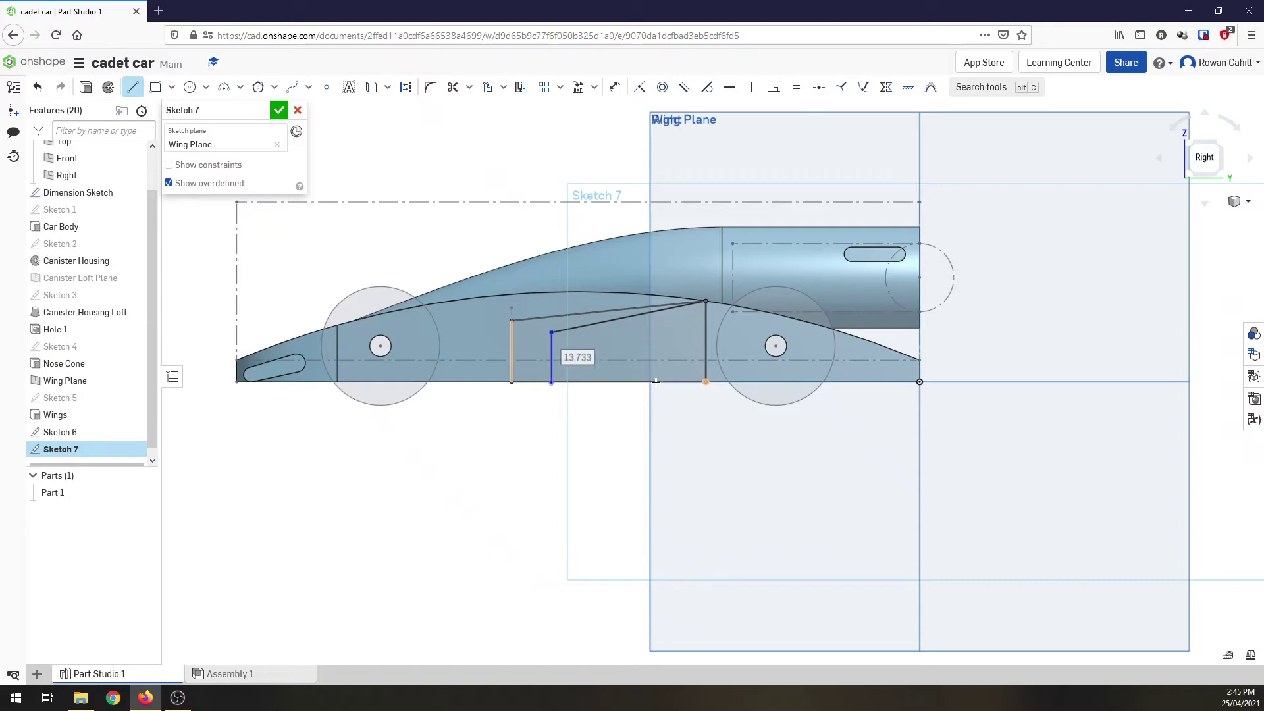
click(706, 382)
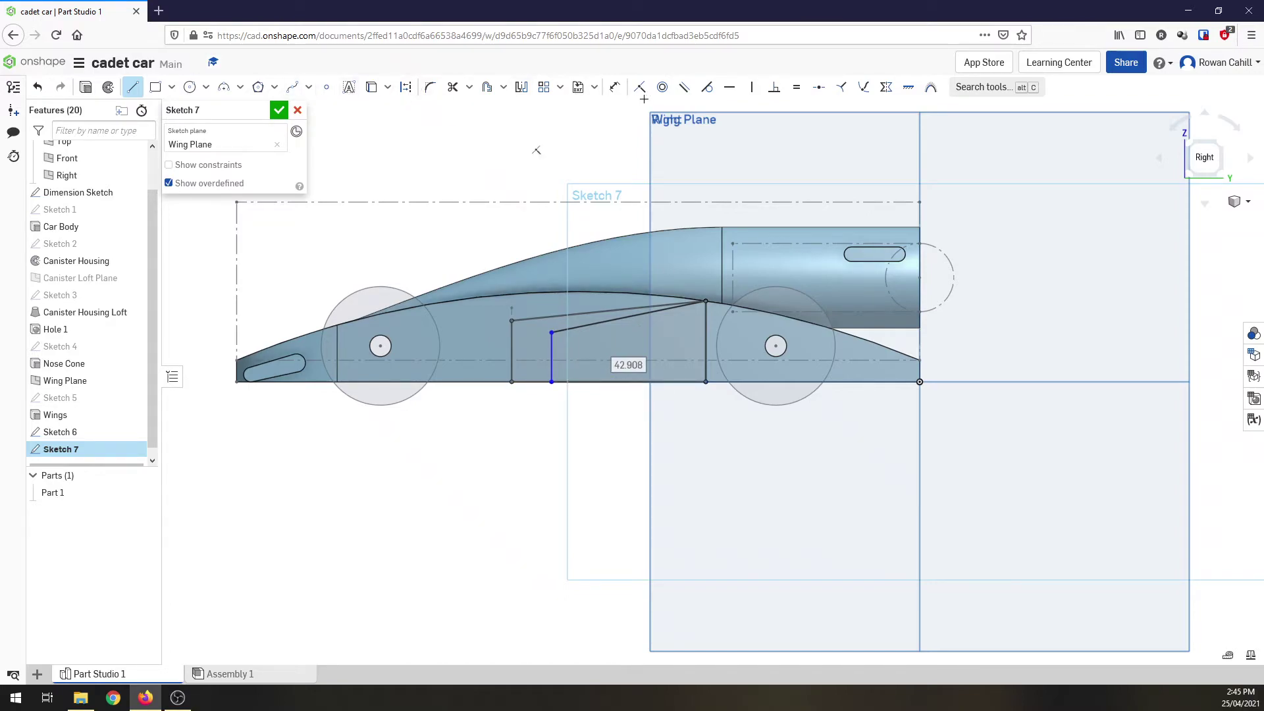
Dimension the pod's bottom edge to 40
click(613, 91)
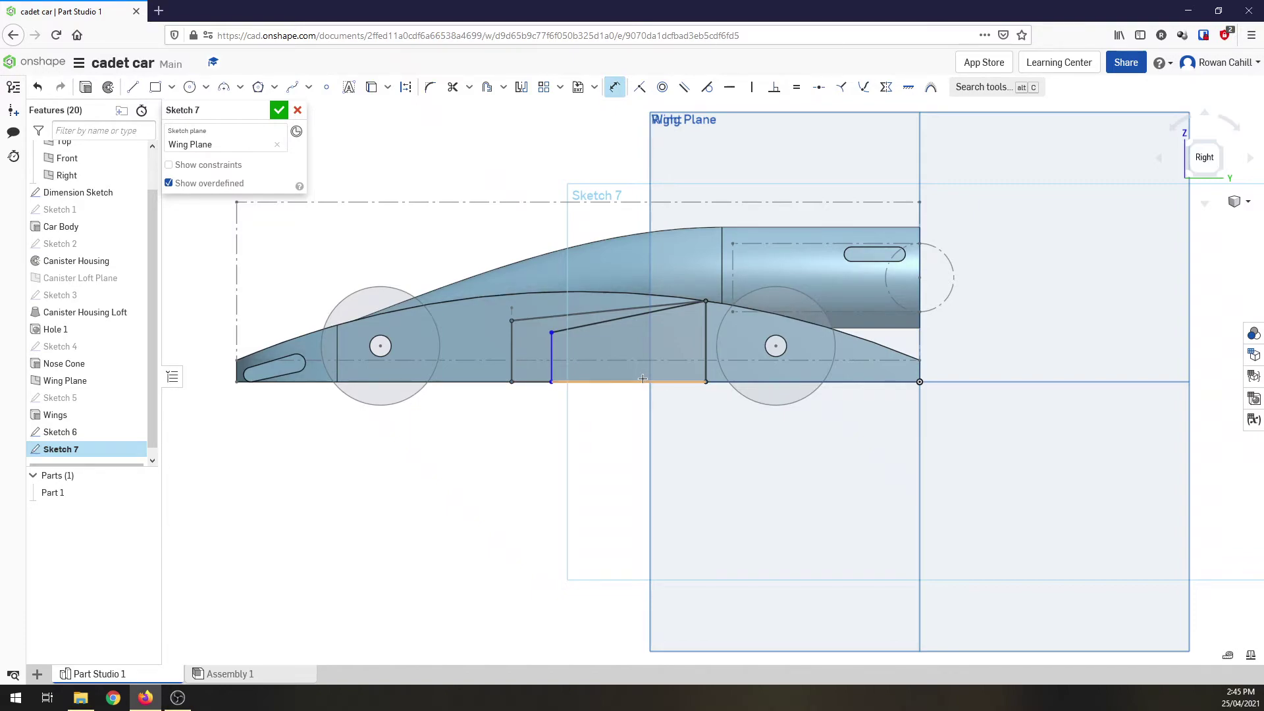
click(643, 380)
click(638, 428)
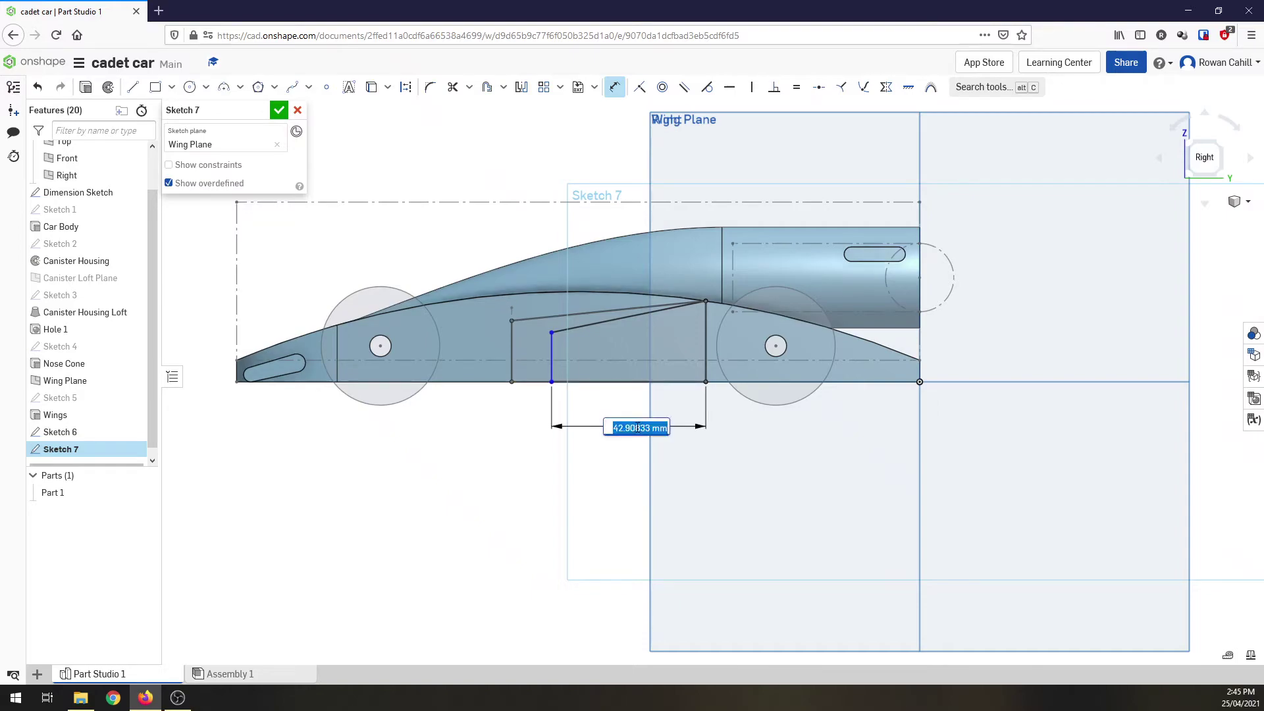
text(40)
key(Return)
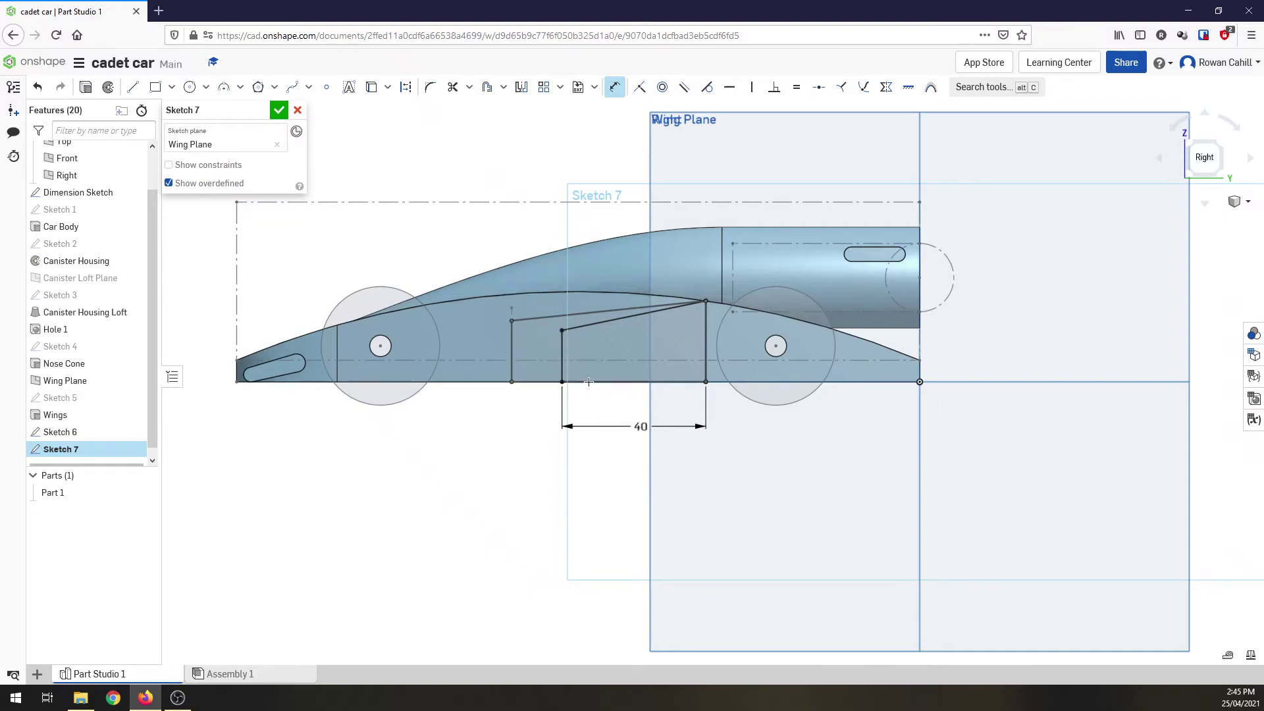
Remove the conflicting 15 front-edge height dimension and finish Sketch 7
click(561, 356)
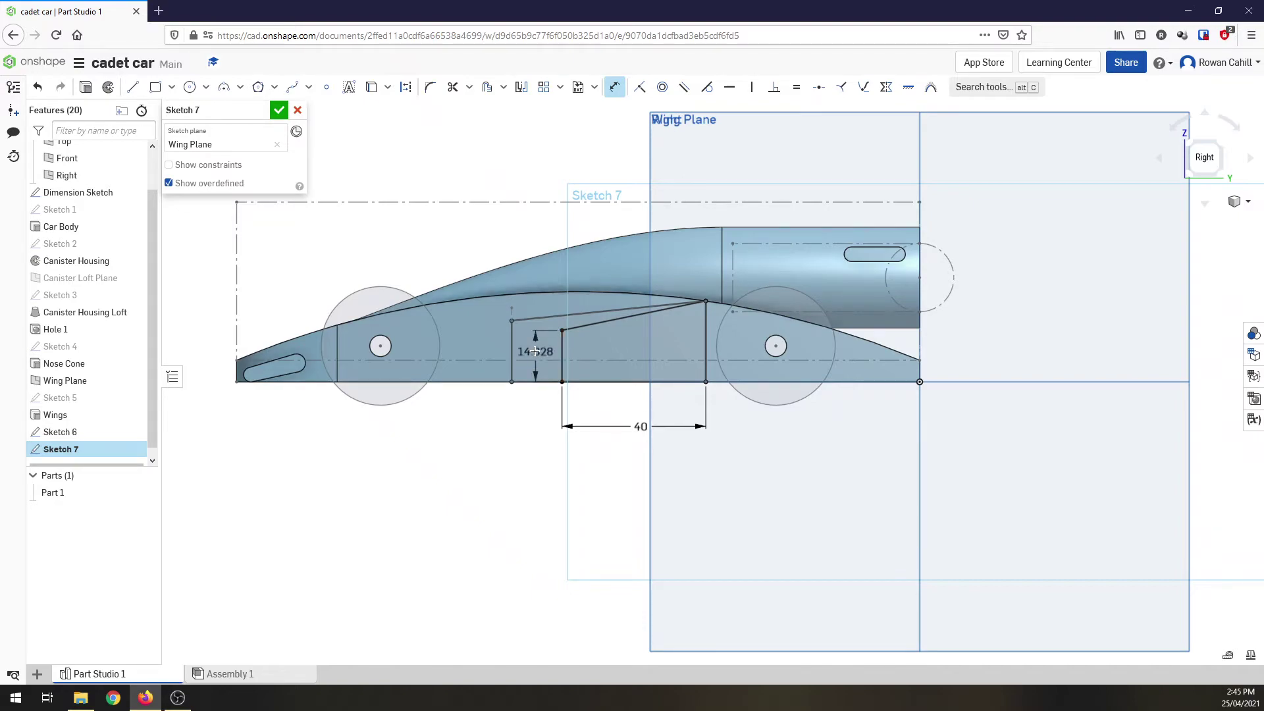
click(536, 353)
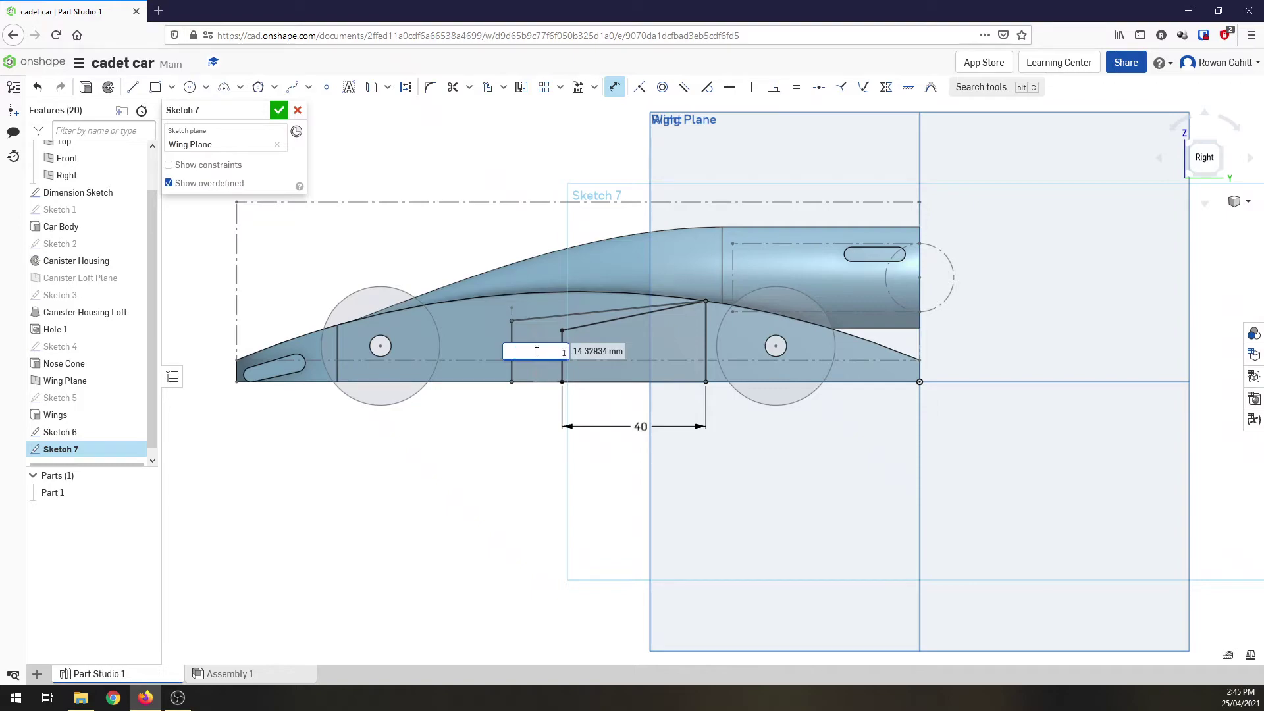
key(Escape)
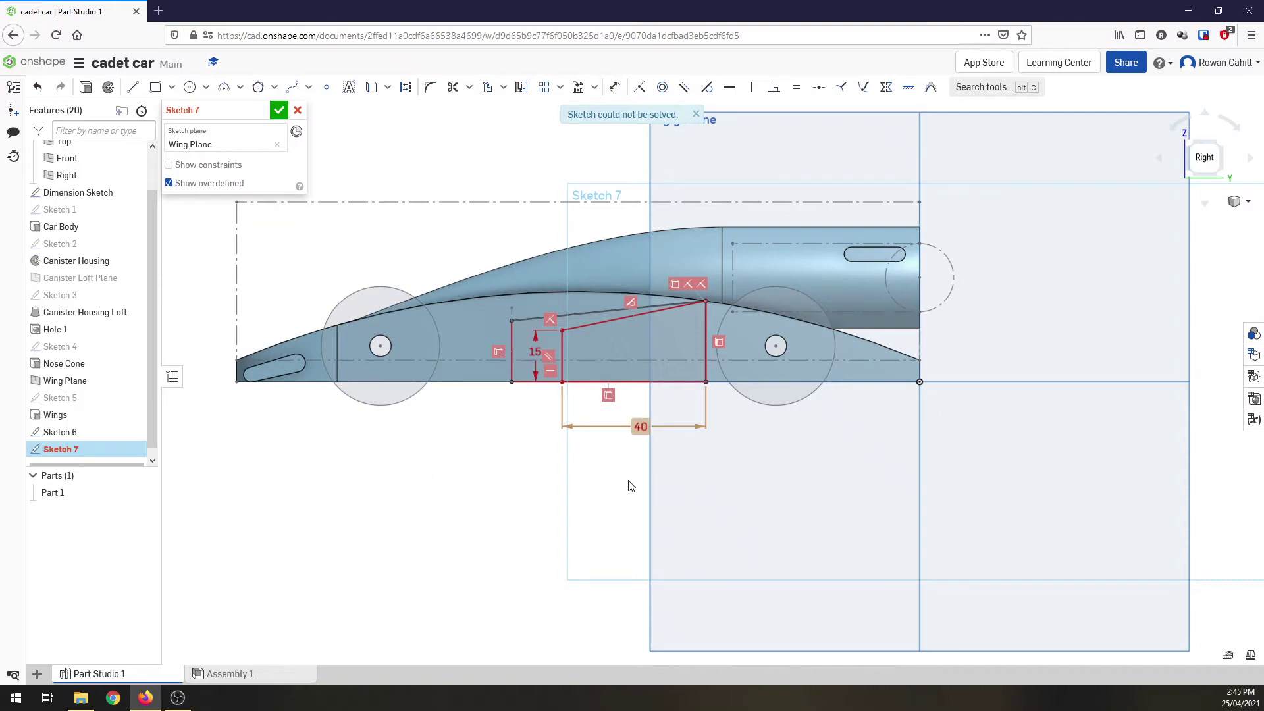
right_click(536, 354)
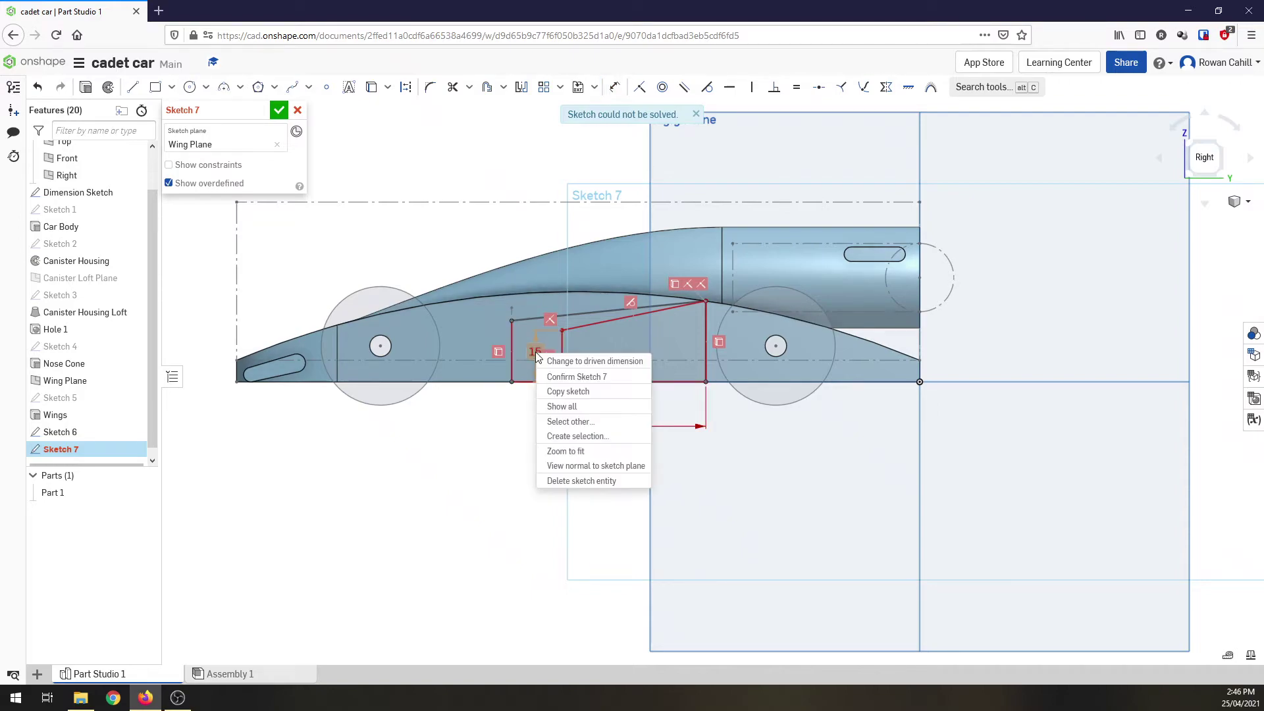
click(554, 482)
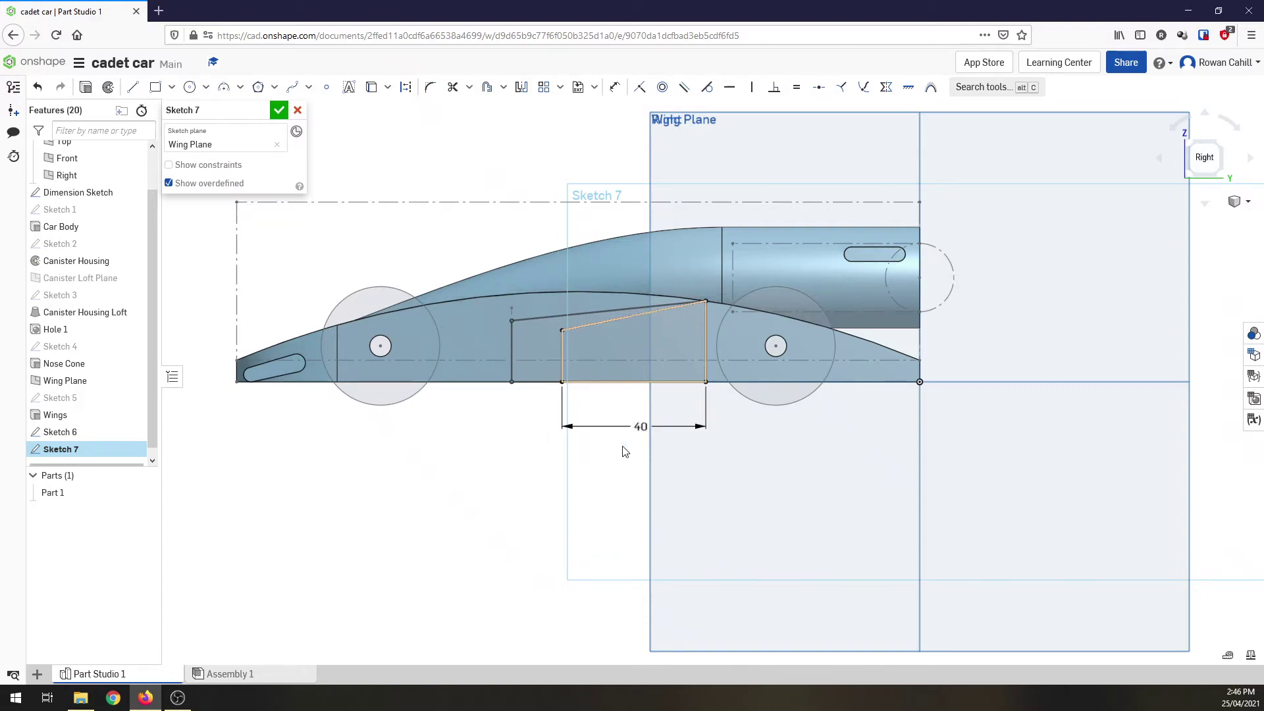
click(279, 110)
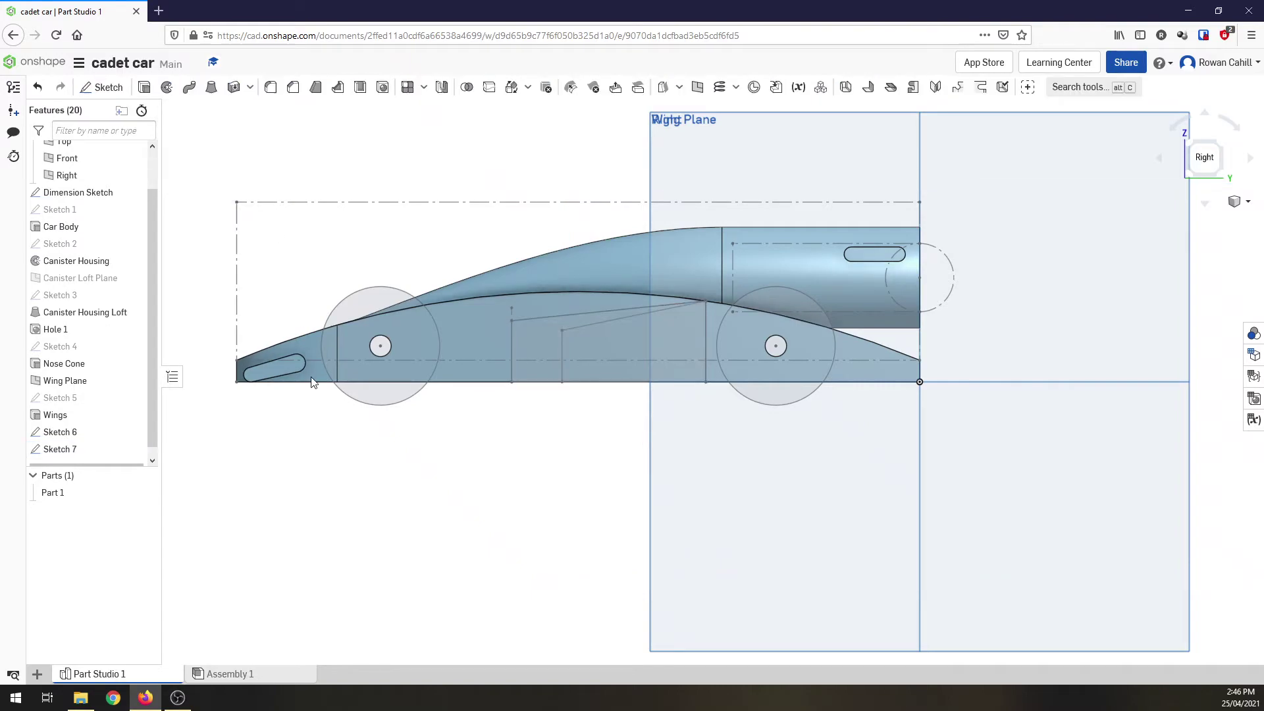
In isometric view, pick the Sketch 6 and Sketch 7 faces as the loft profiles
click(1191, 150)
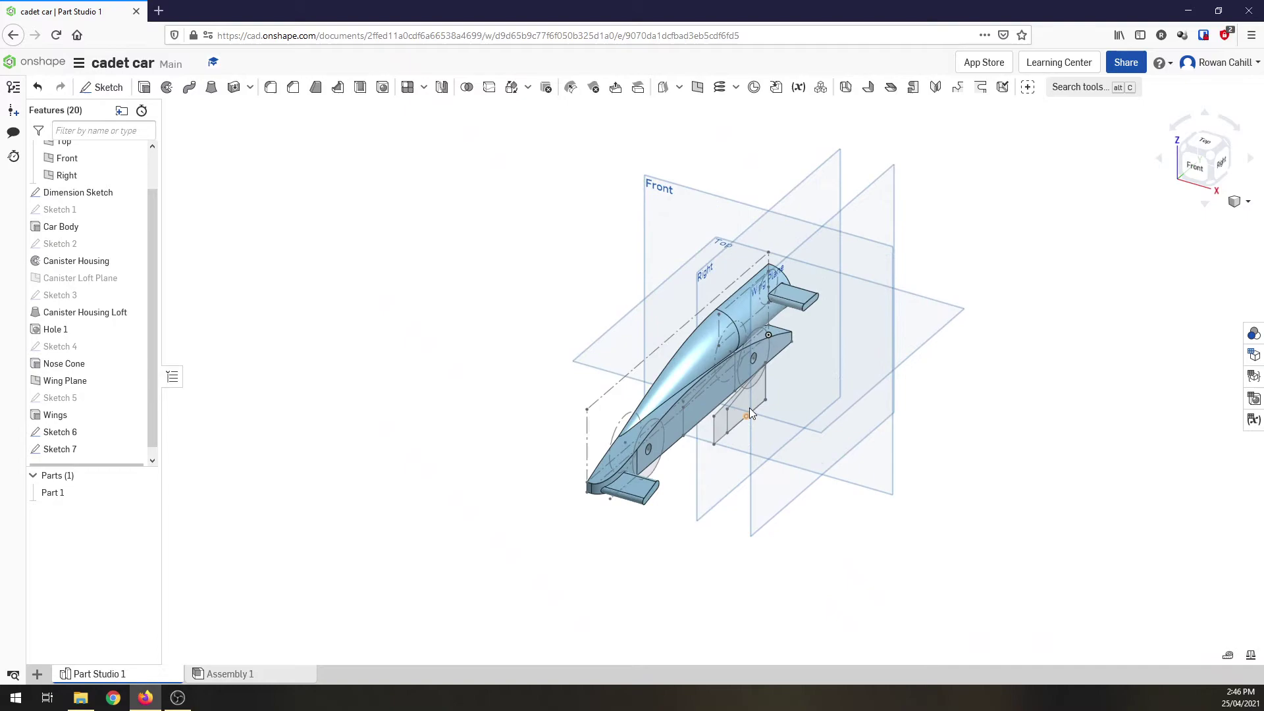
scroll(749, 409, up, 5)
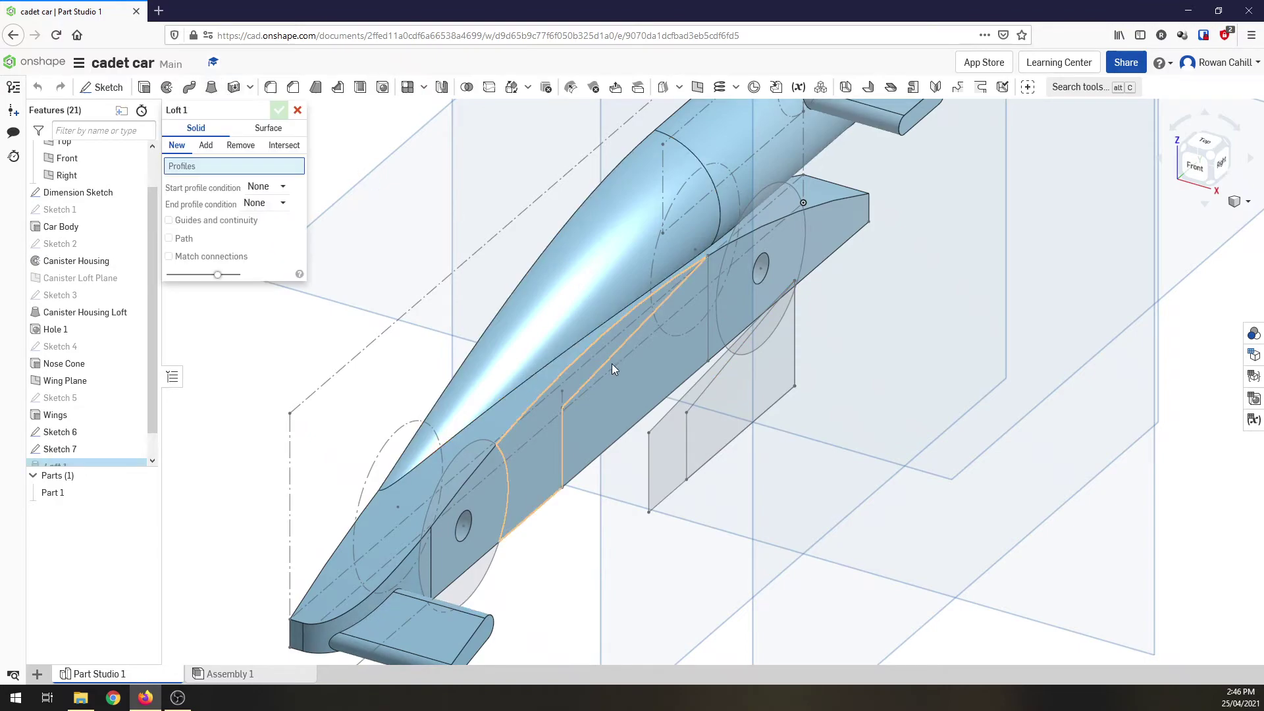
click(676, 383)
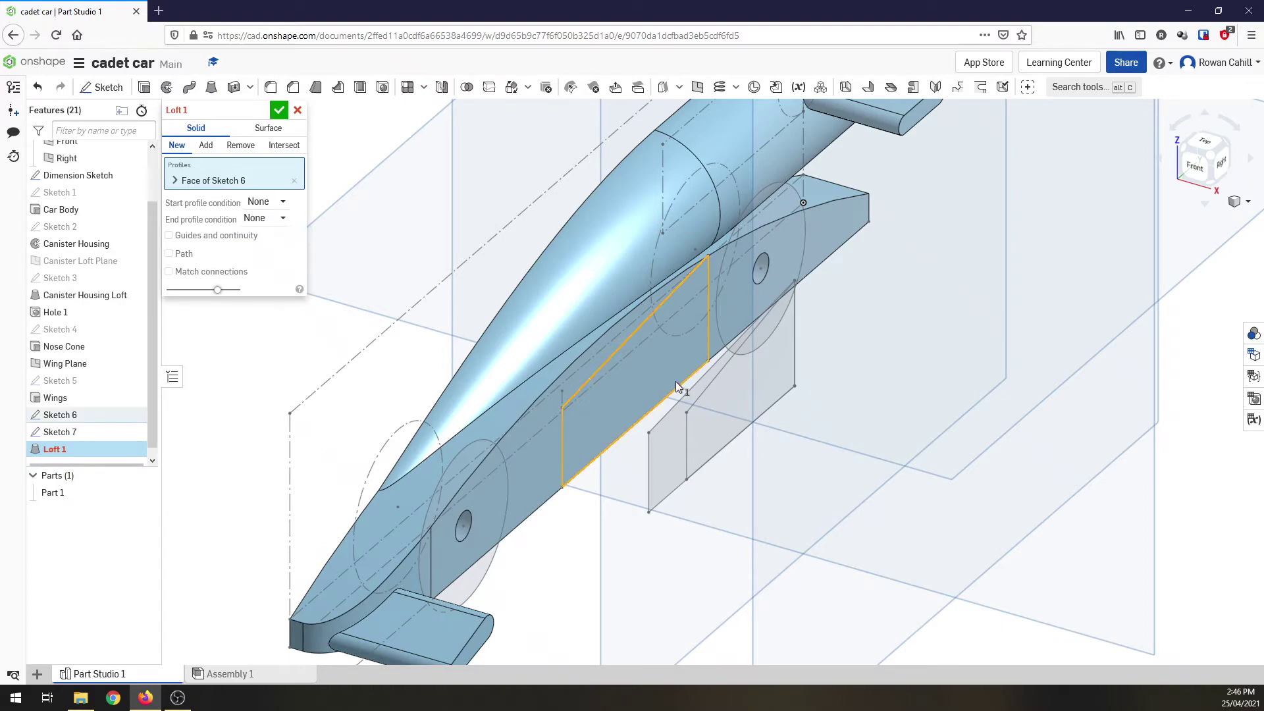
click(727, 402)
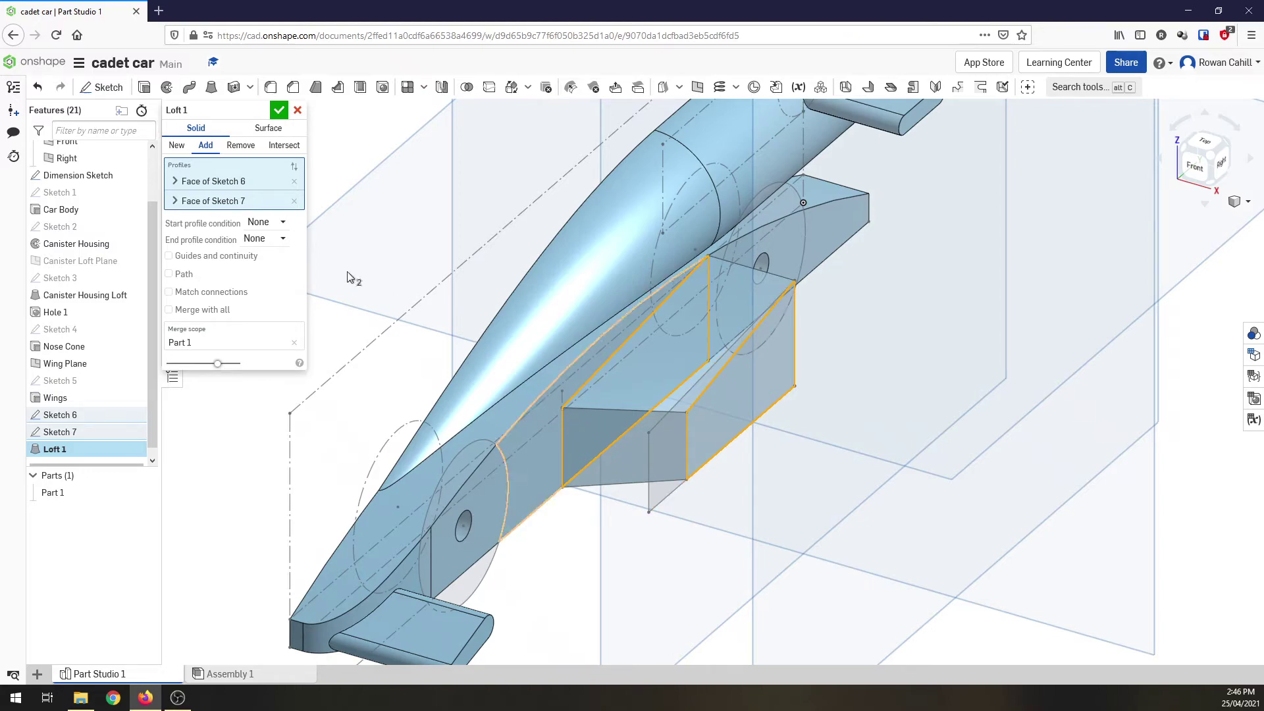
click(282, 222)
Try Normal and Tangent start and end conditions on the loft, with a 0.5 start magnitude
click(282, 259)
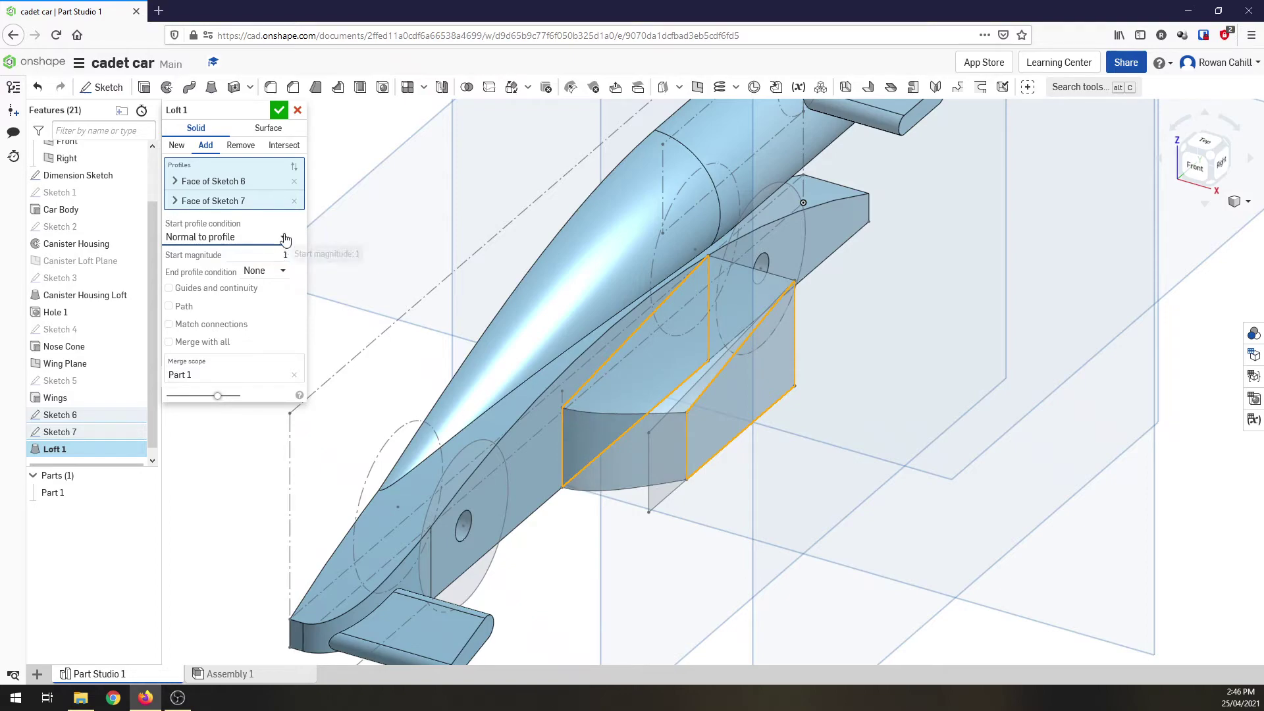
click(282, 237)
click(253, 294)
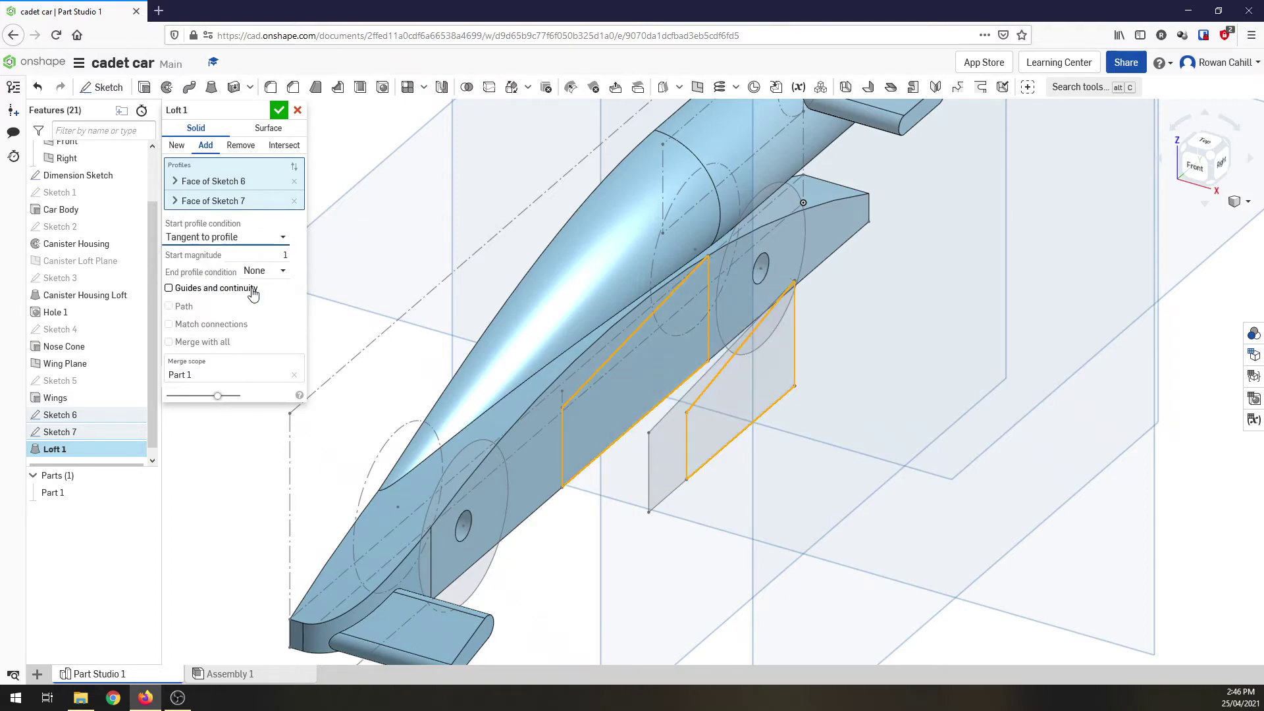
click(285, 240)
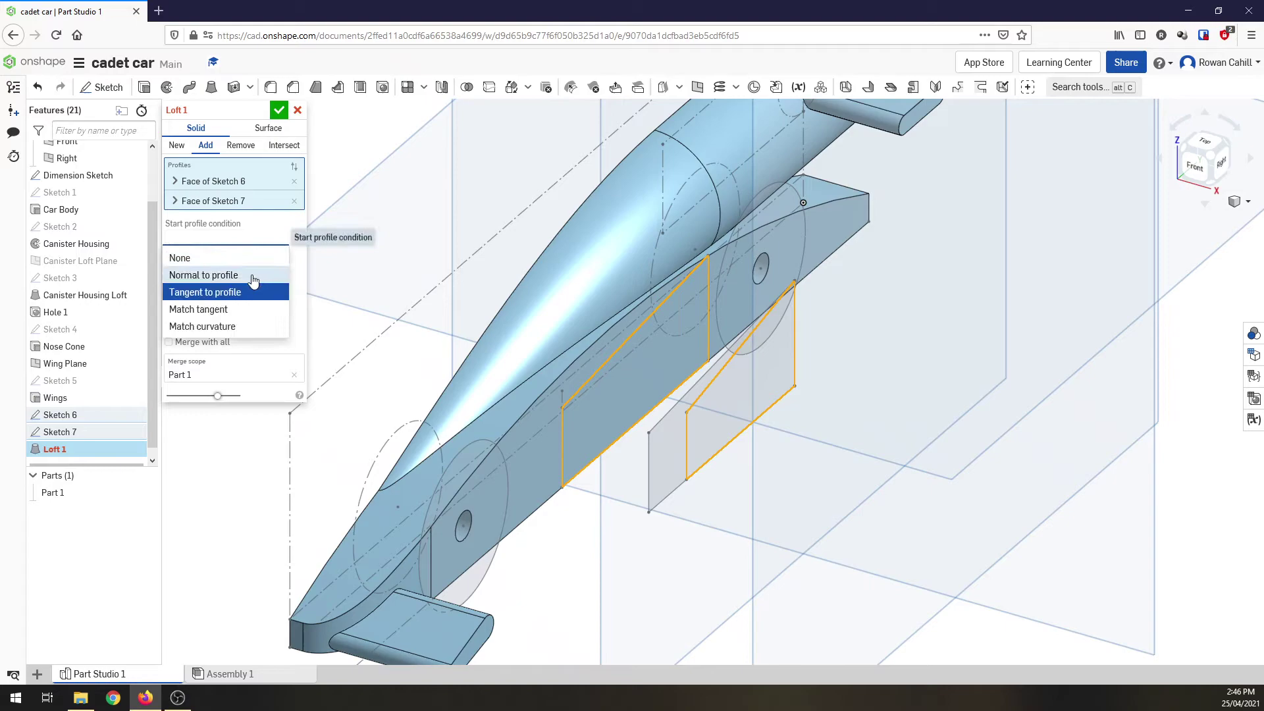
click(276, 275)
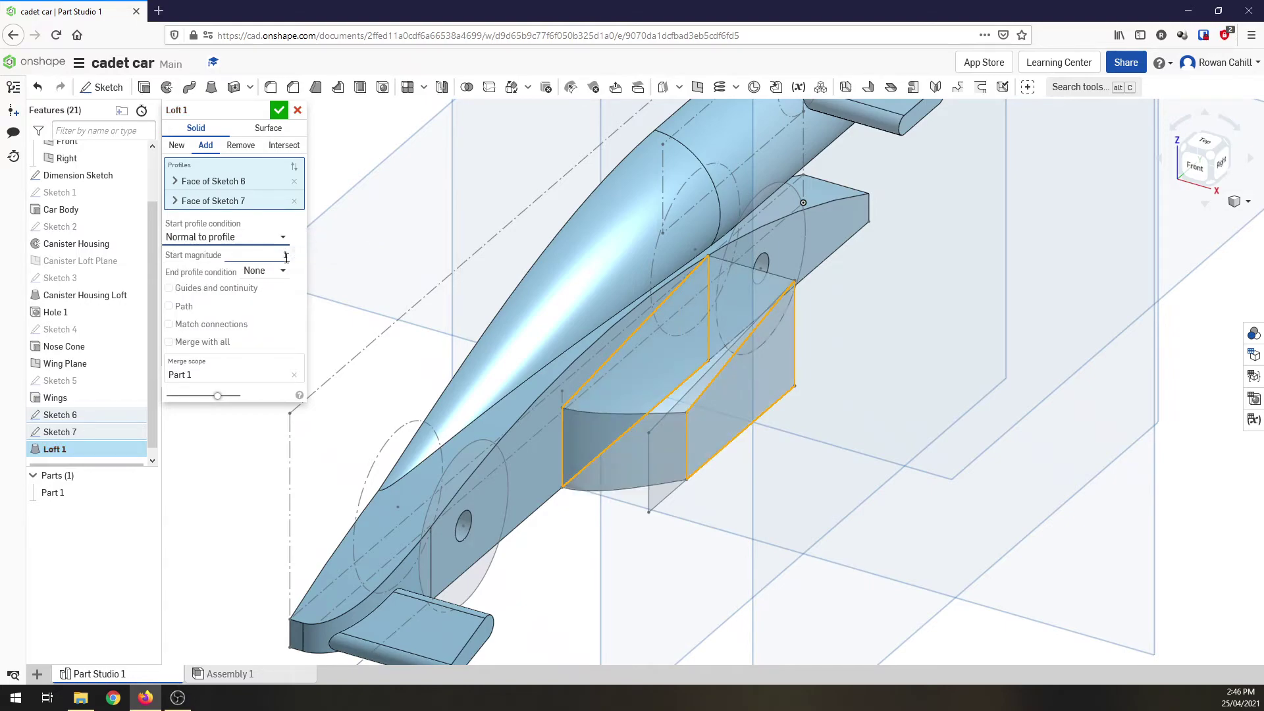
click(285, 255)
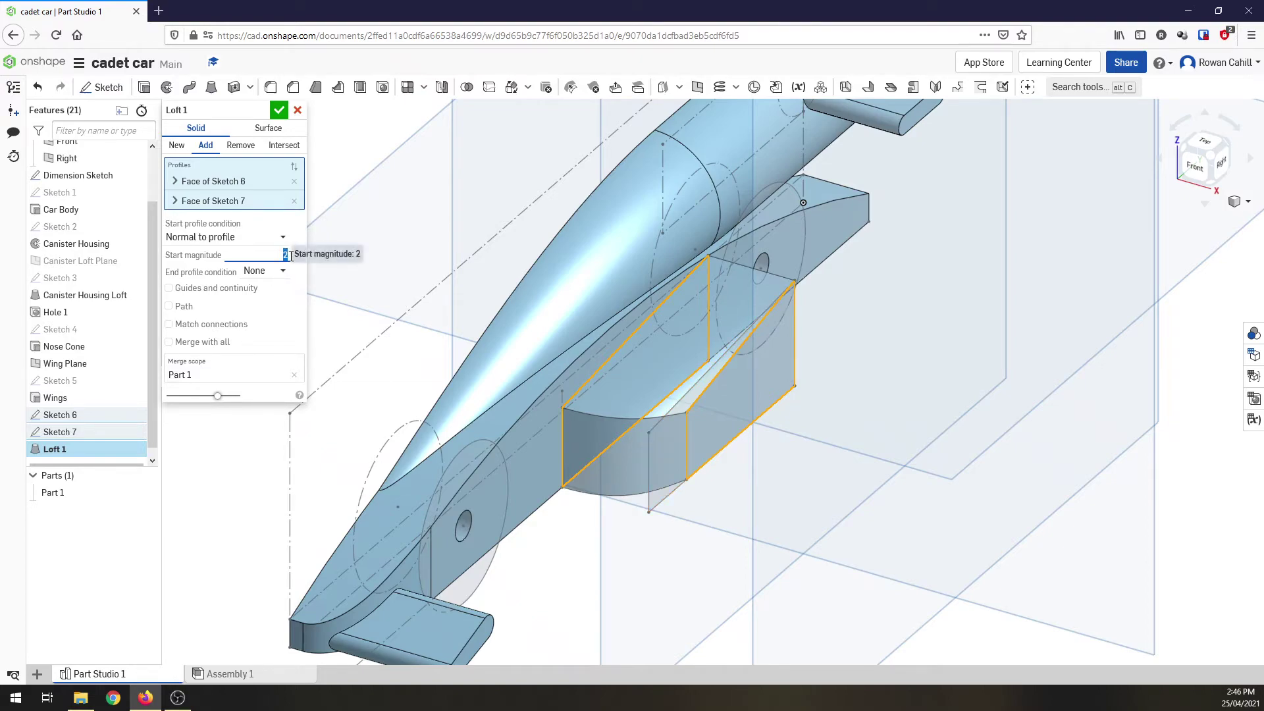
key(BackSpace)
key(Return)
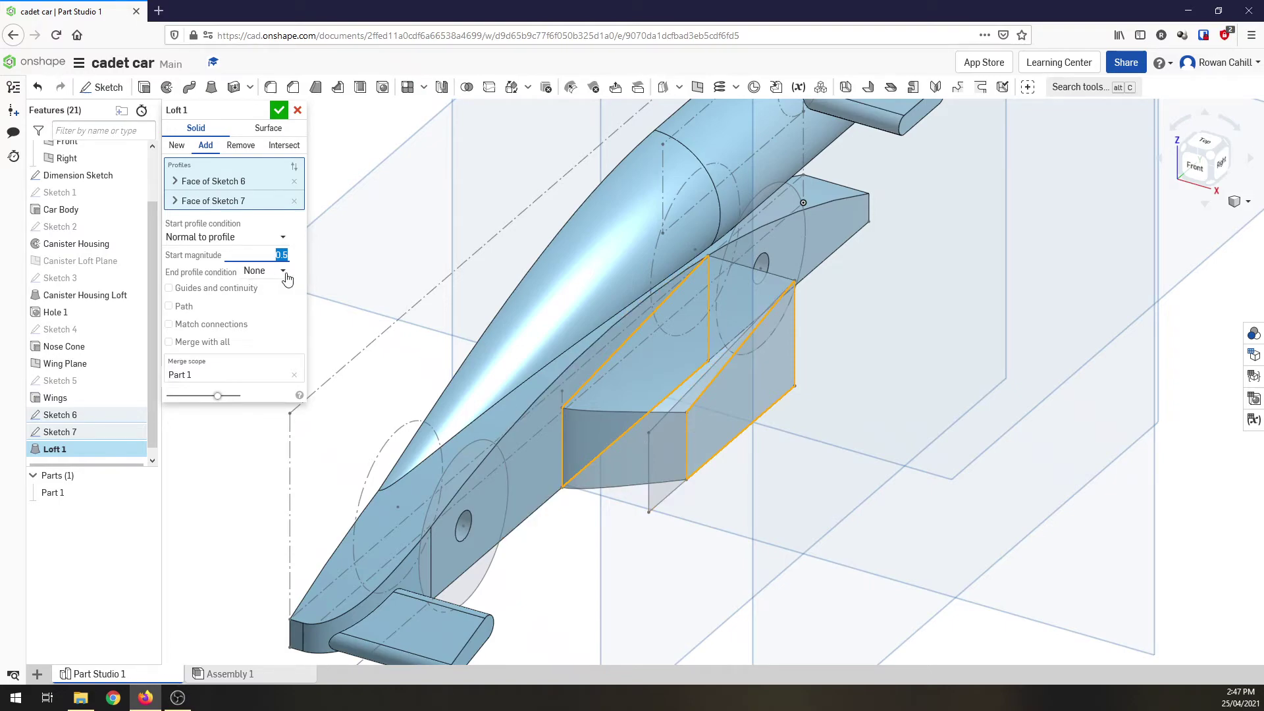
click(285, 272)
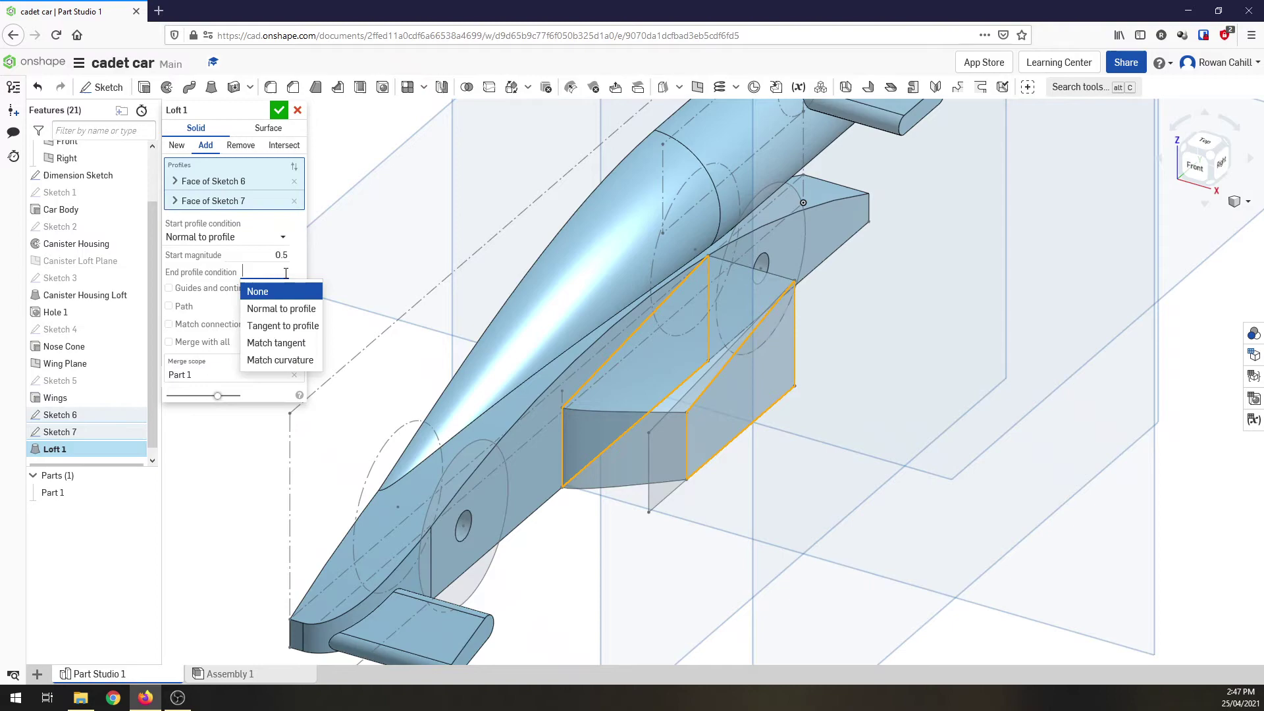
click(291, 309)
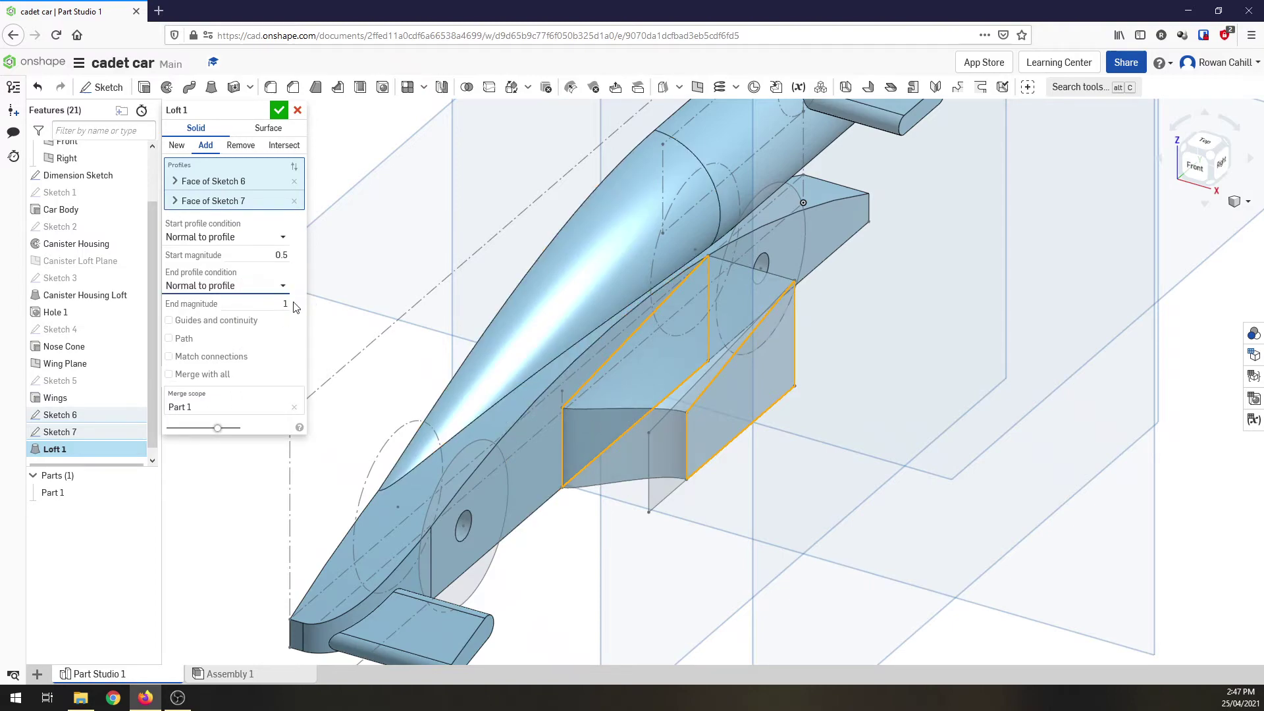
click(288, 304)
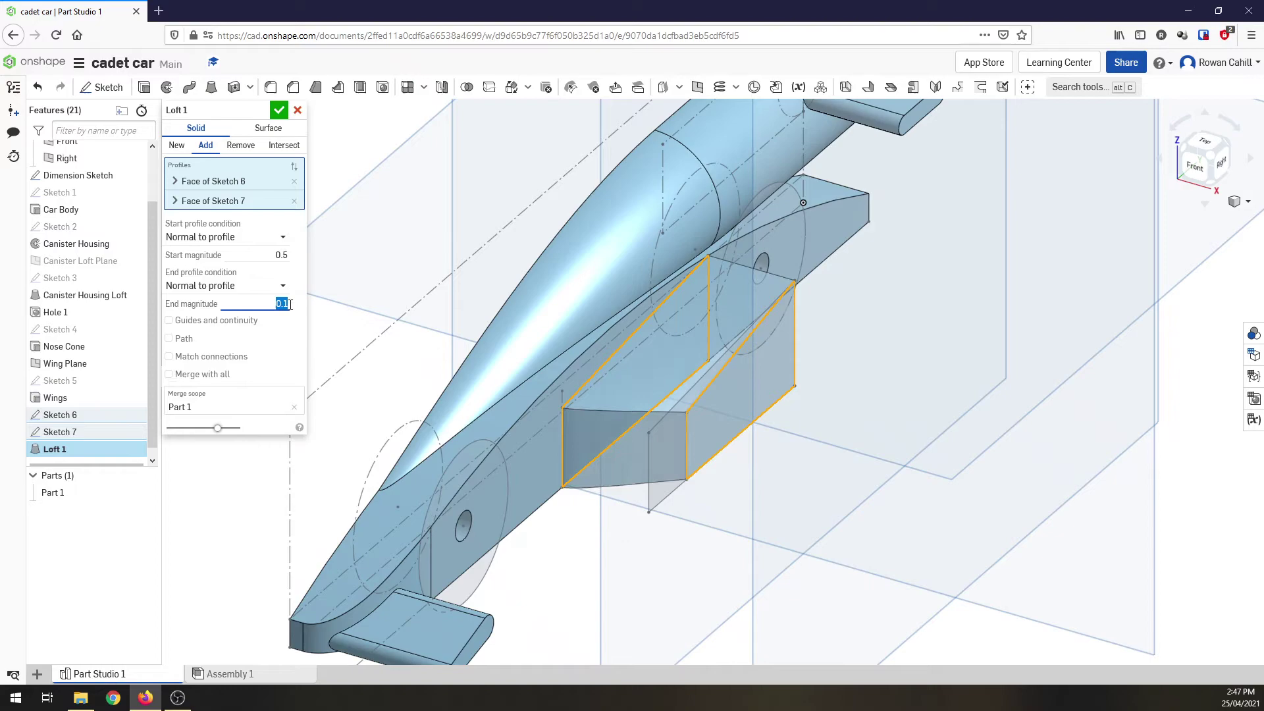
click(1204, 141)
scroll(765, 540, up, 5)
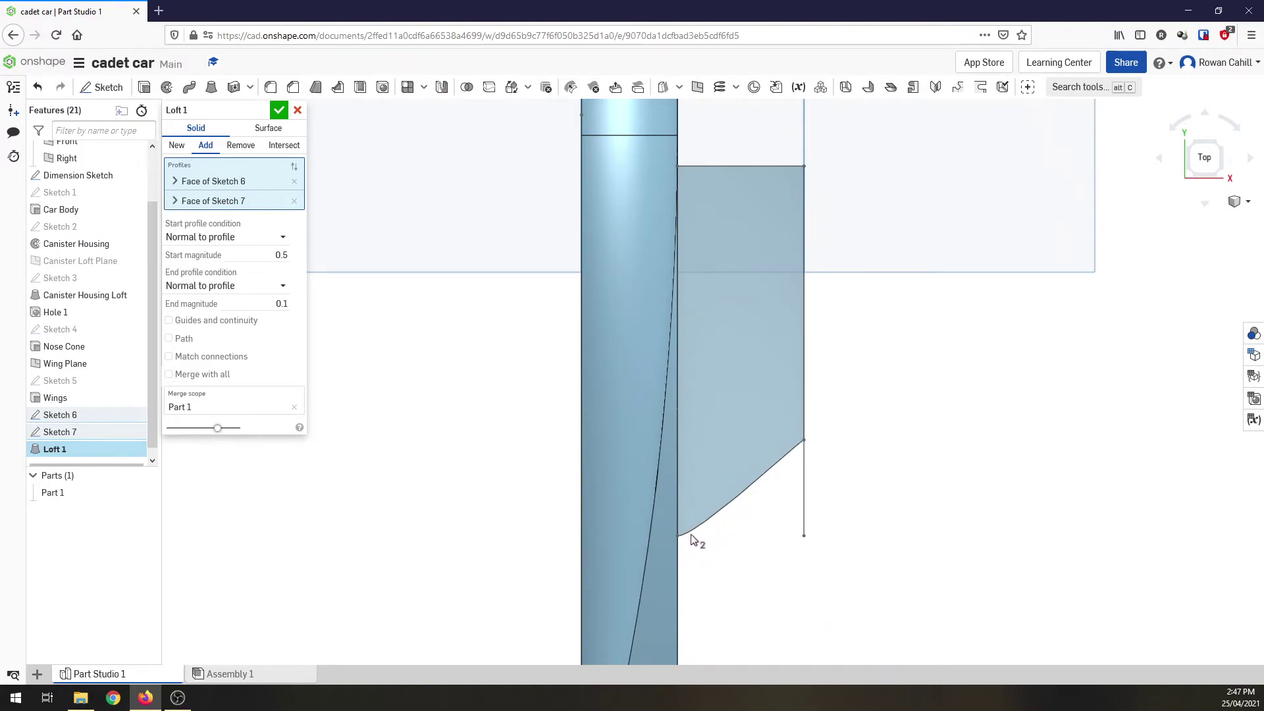
Set both loft start and end conditions to None and accept Loft 1
click(282, 237)
click(246, 257)
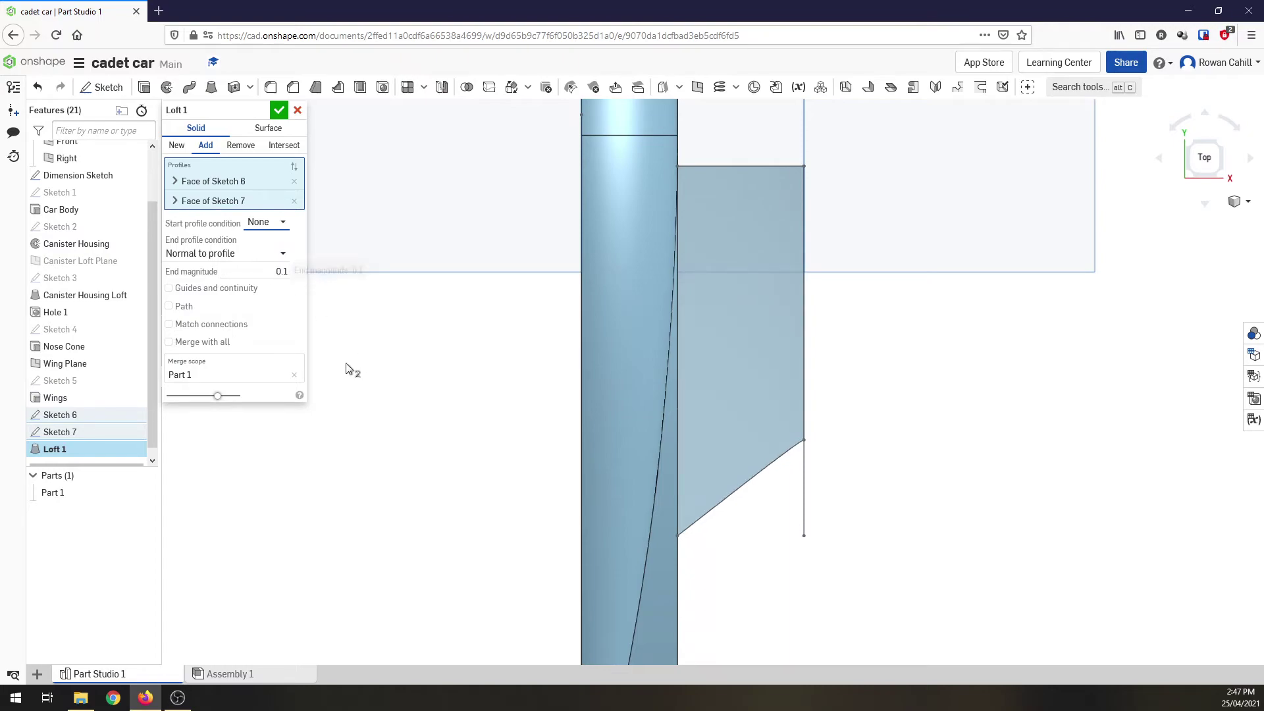
click(282, 256)
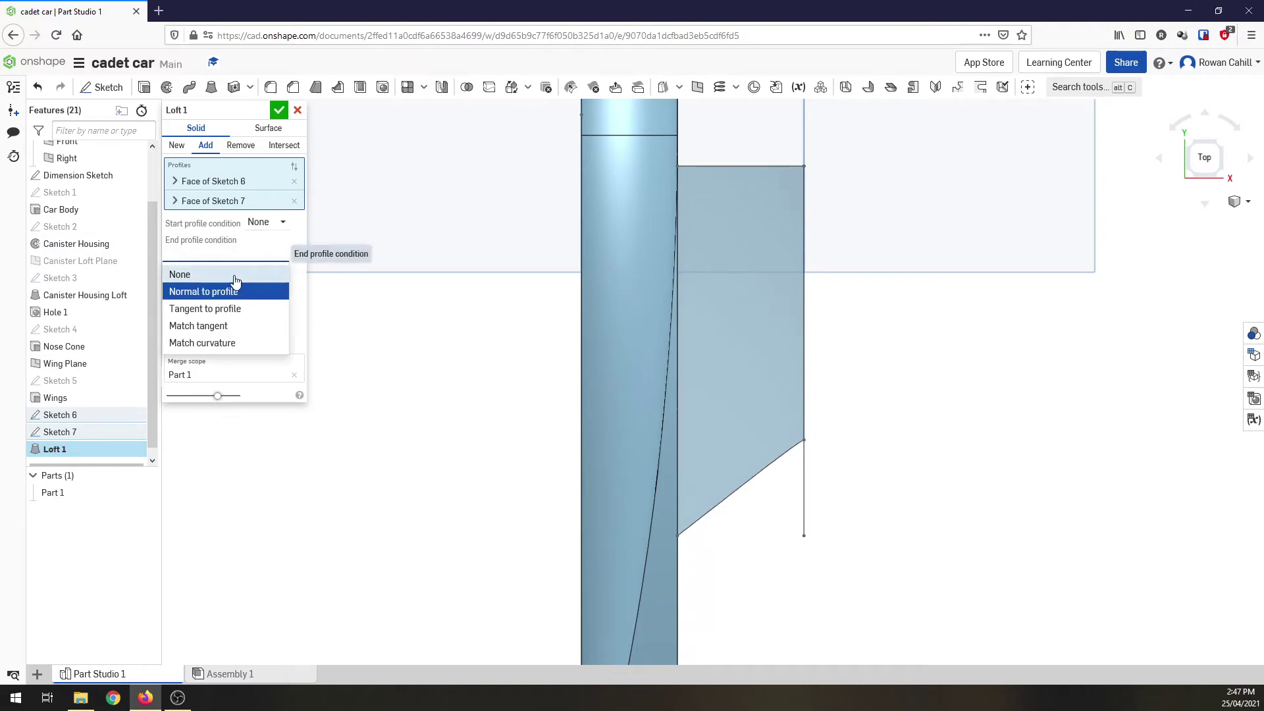
click(235, 274)
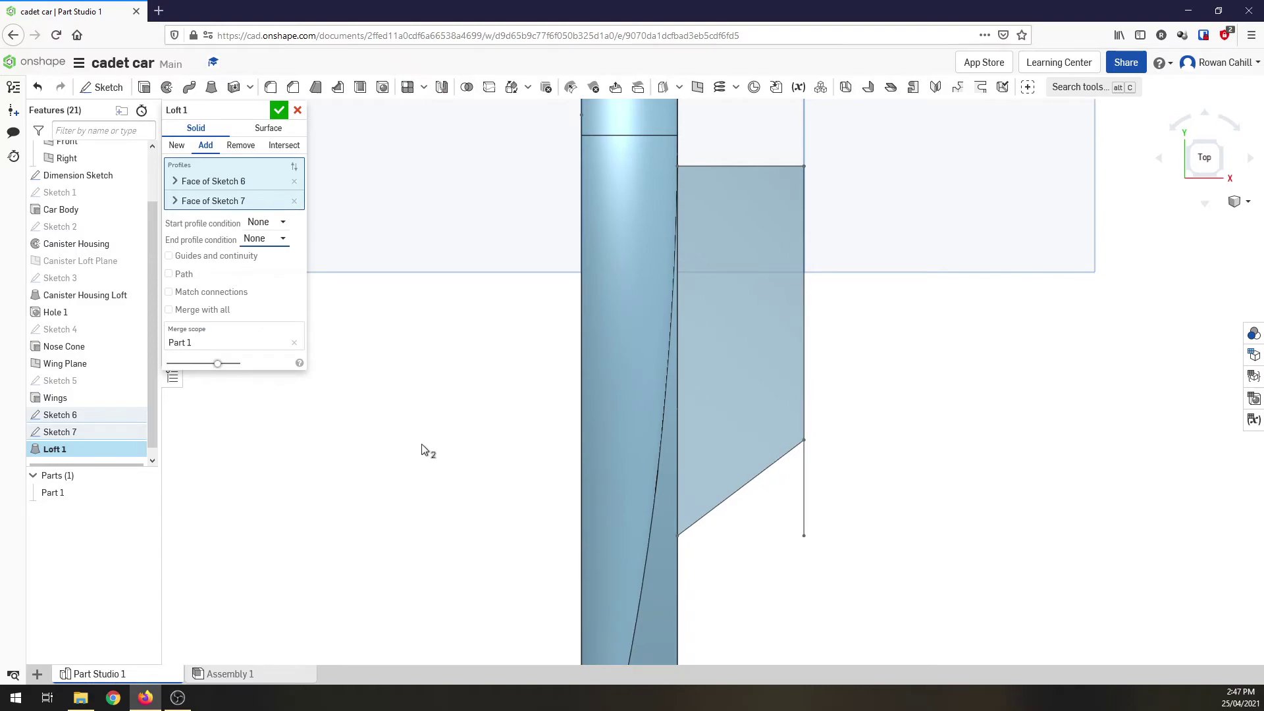
click(279, 110)
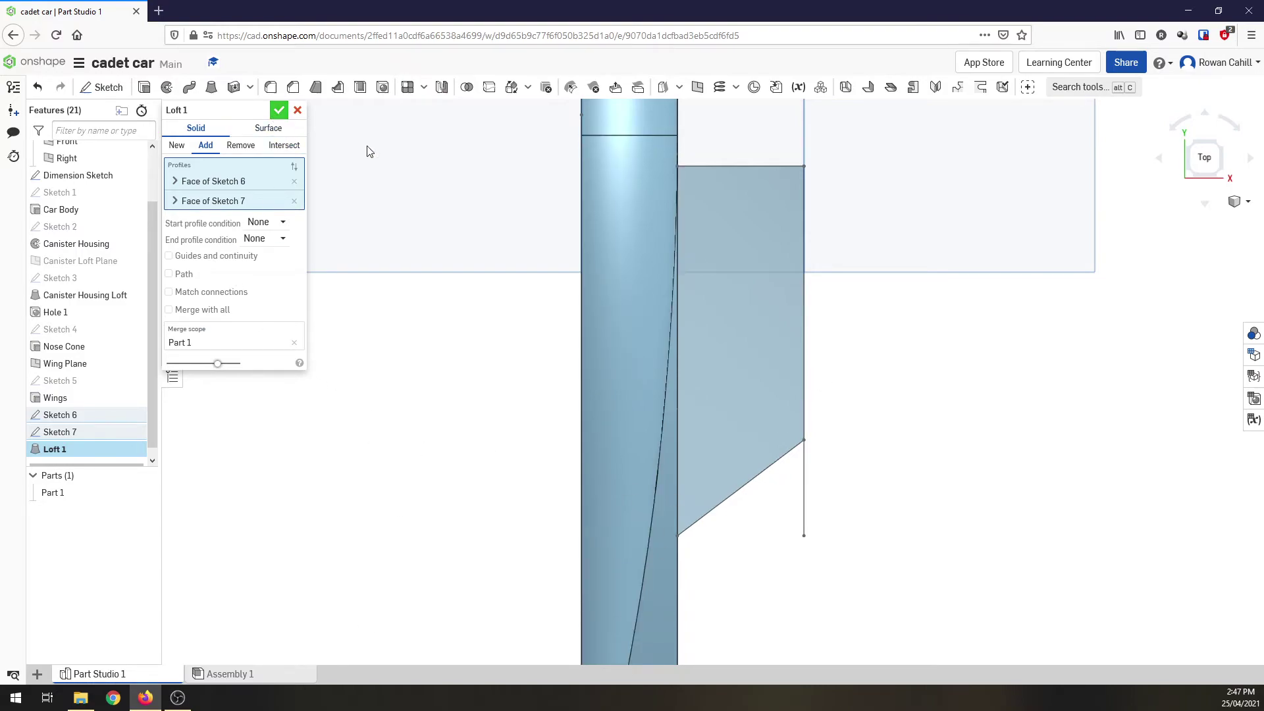
Rename the Loft 1 feature to 'Side Pod' in the feature list
click(1218, 177)
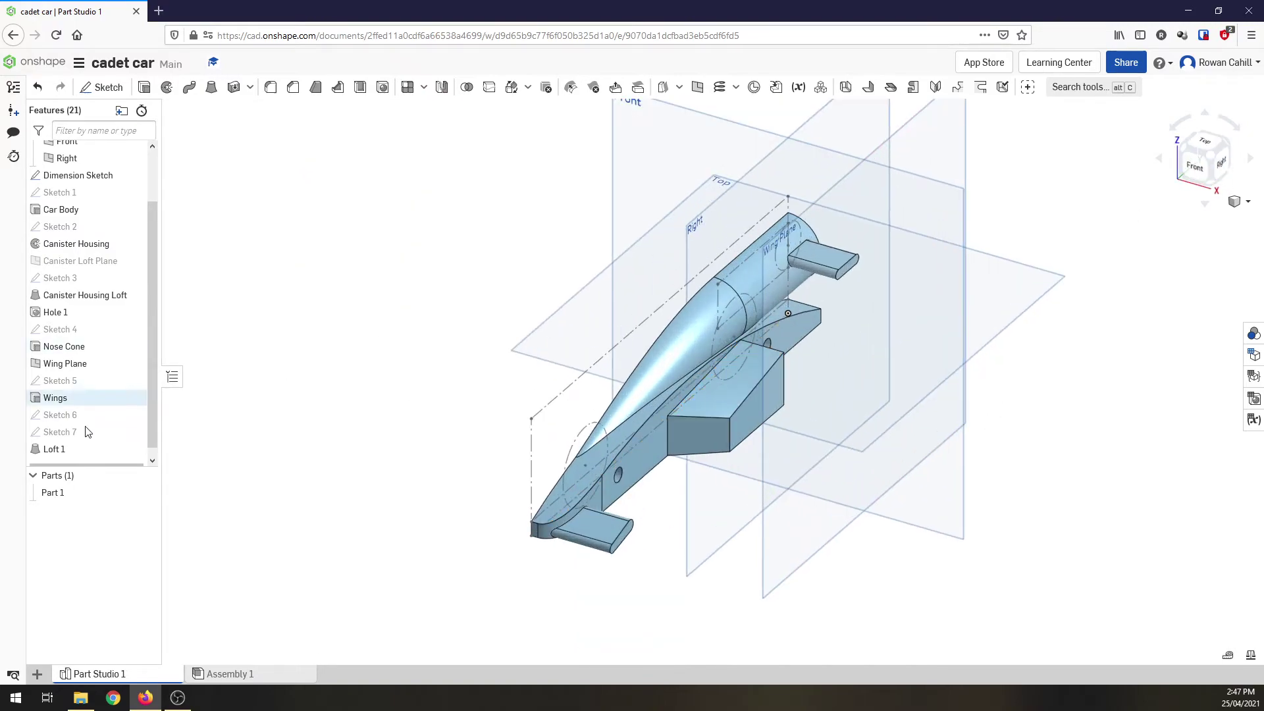
click(58, 453)
right_click(58, 453)
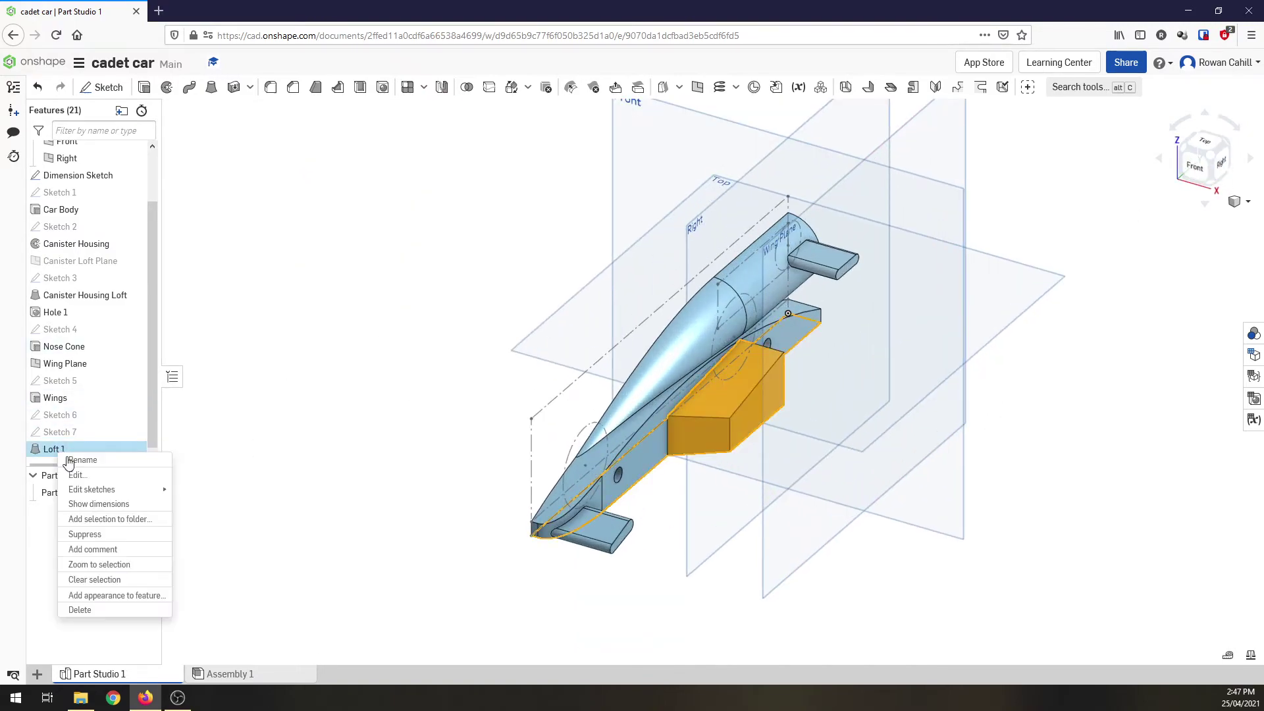
click(74, 462)
text(Side Pod)
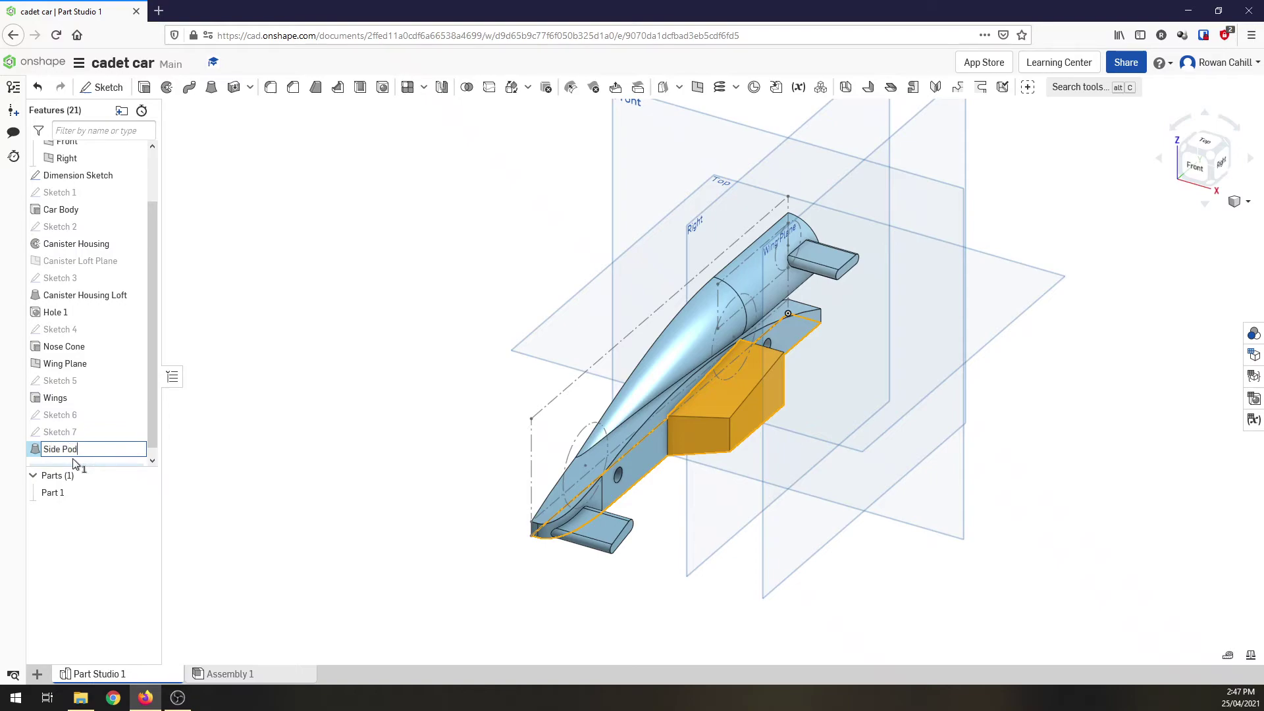
key(Return)
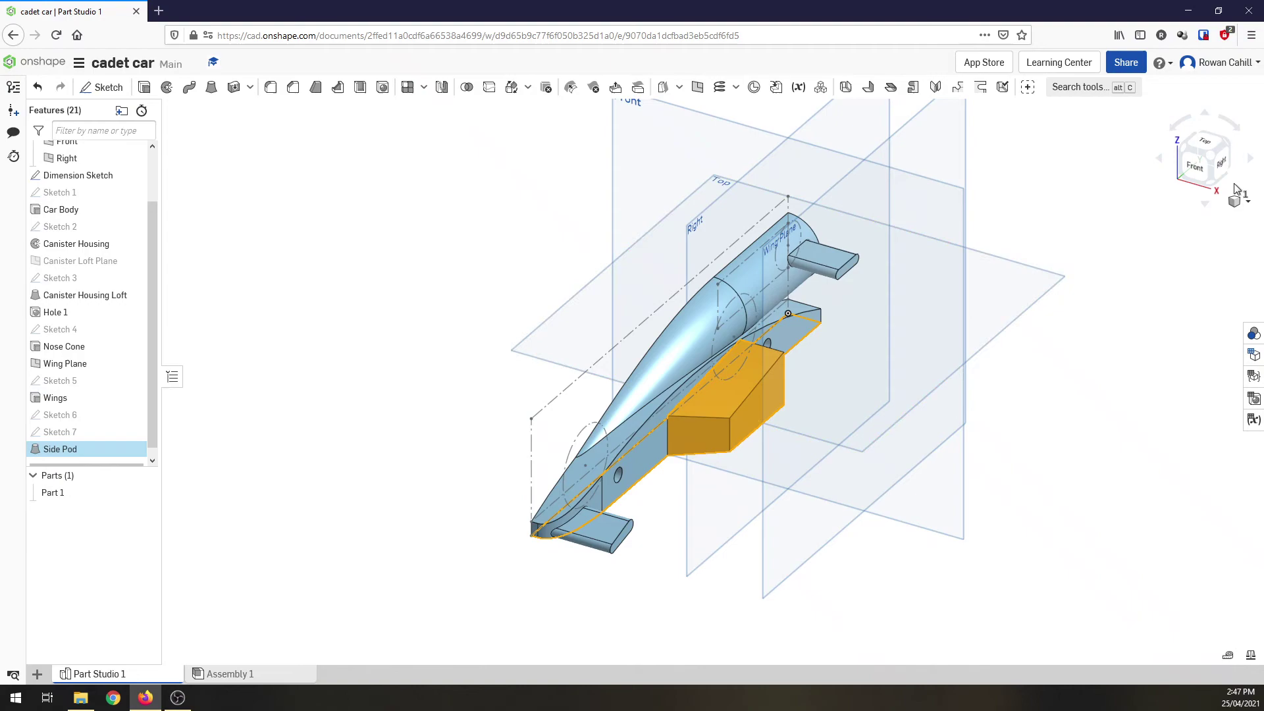
click(1225, 163)
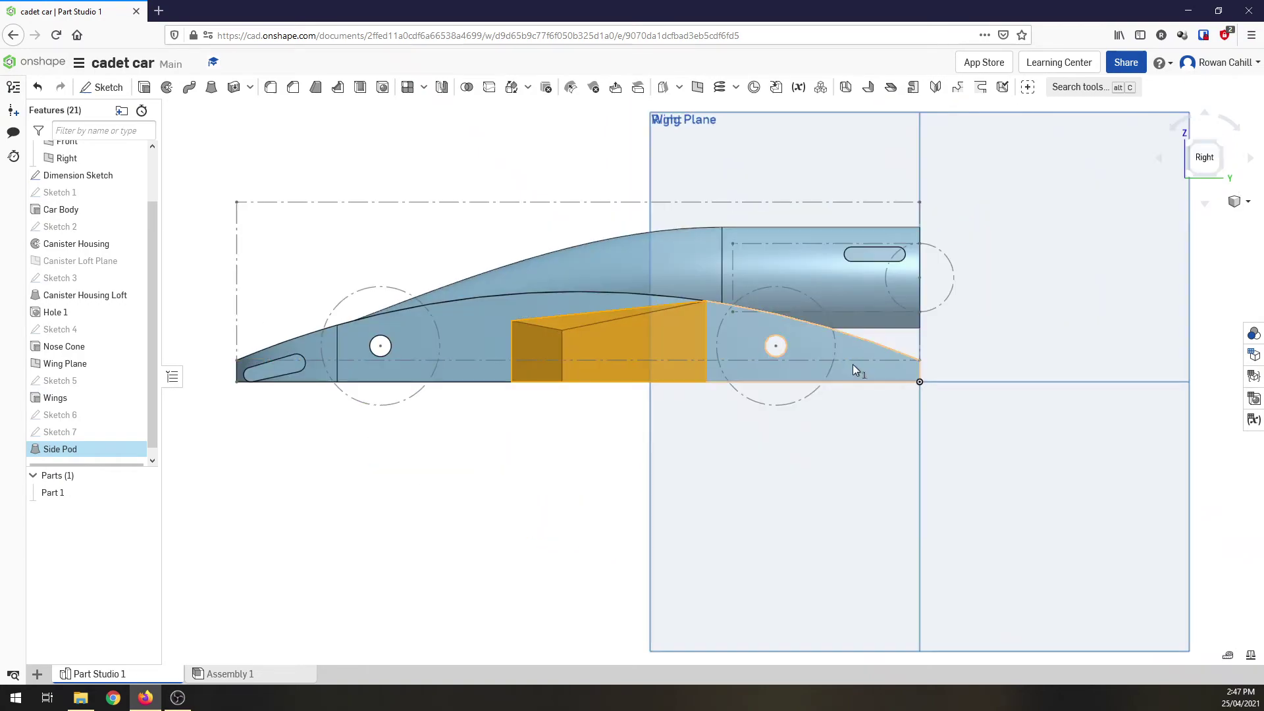
scroll(877, 344, up, 3)
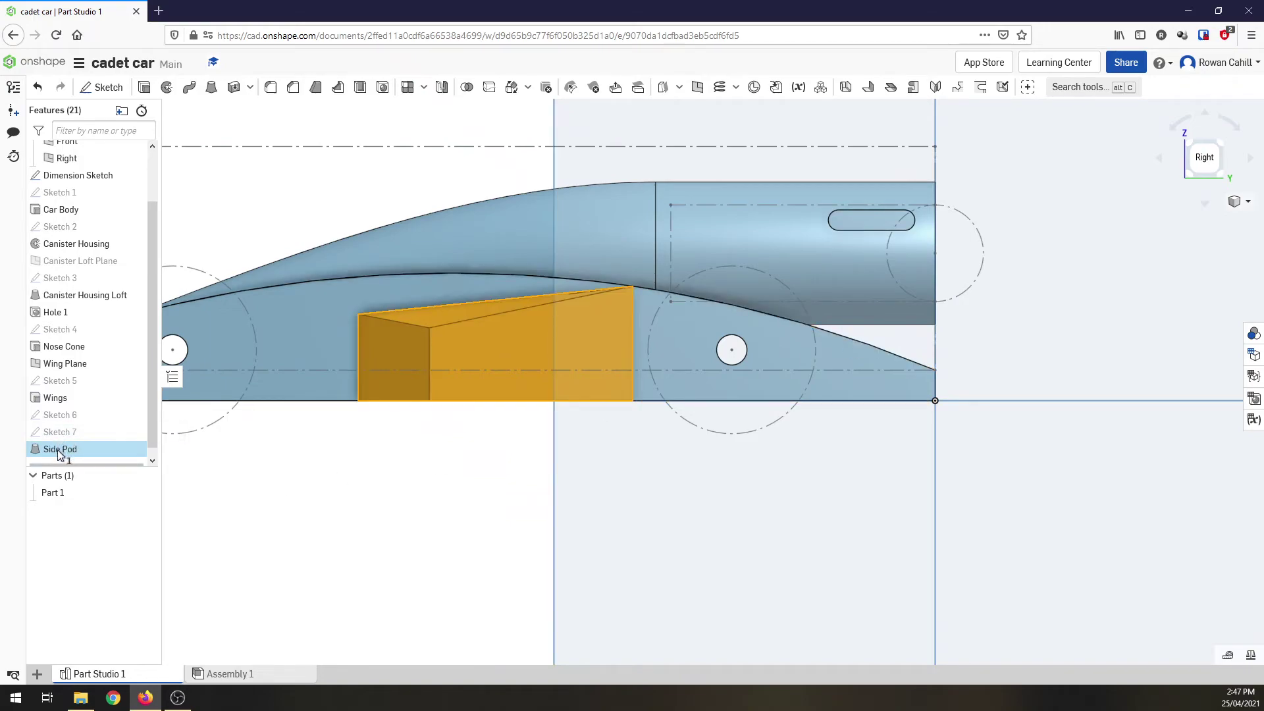
Start a new sketch on Wing Plane, viewed straight on from the right
click(103, 87)
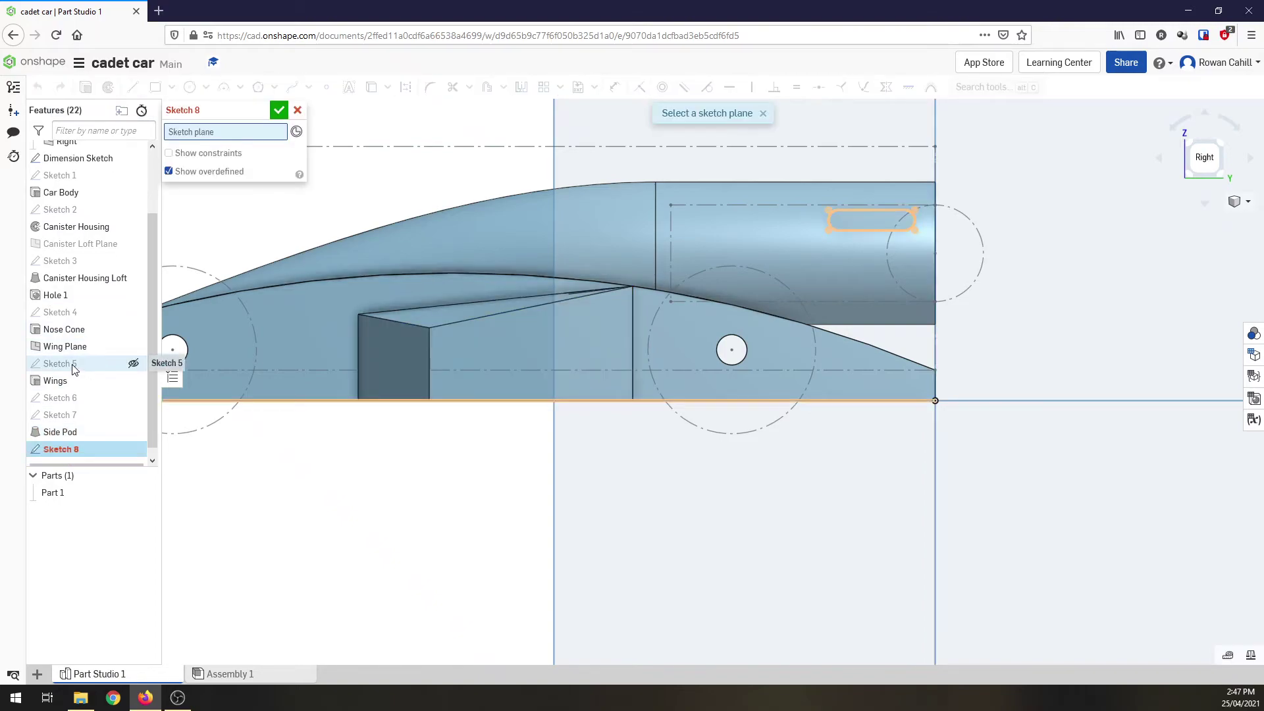
click(1193, 149)
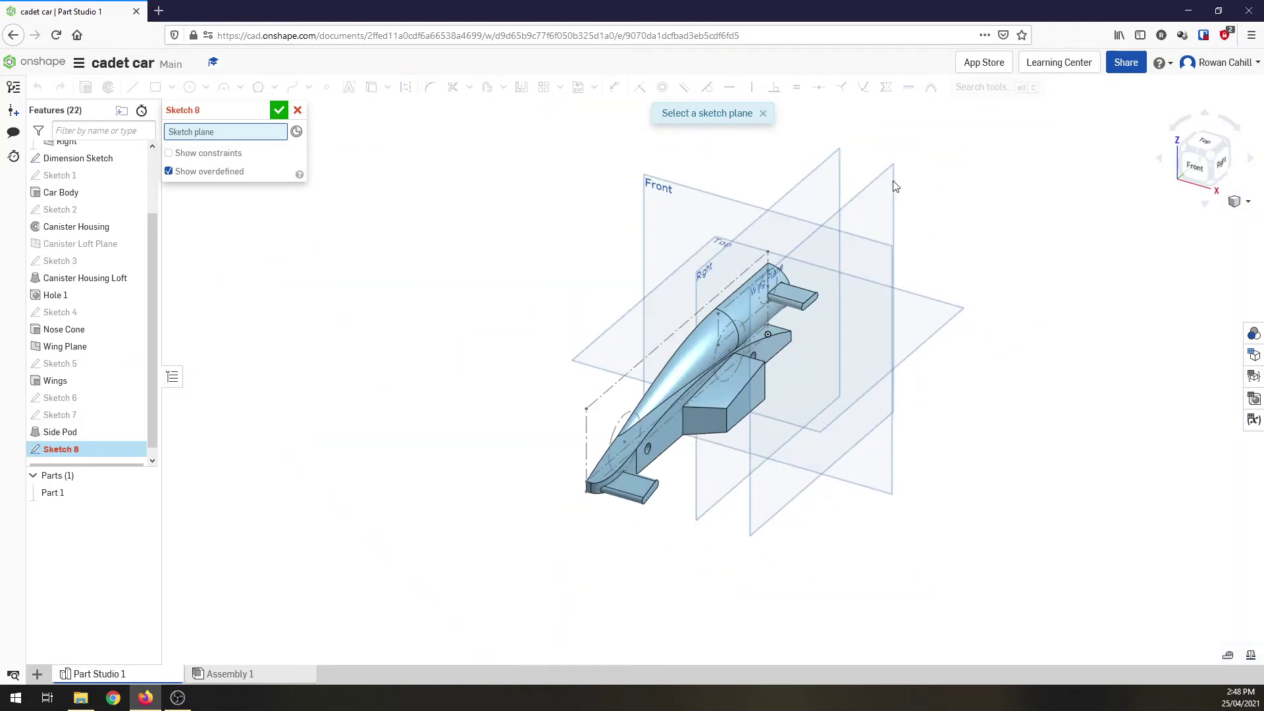
click(895, 180)
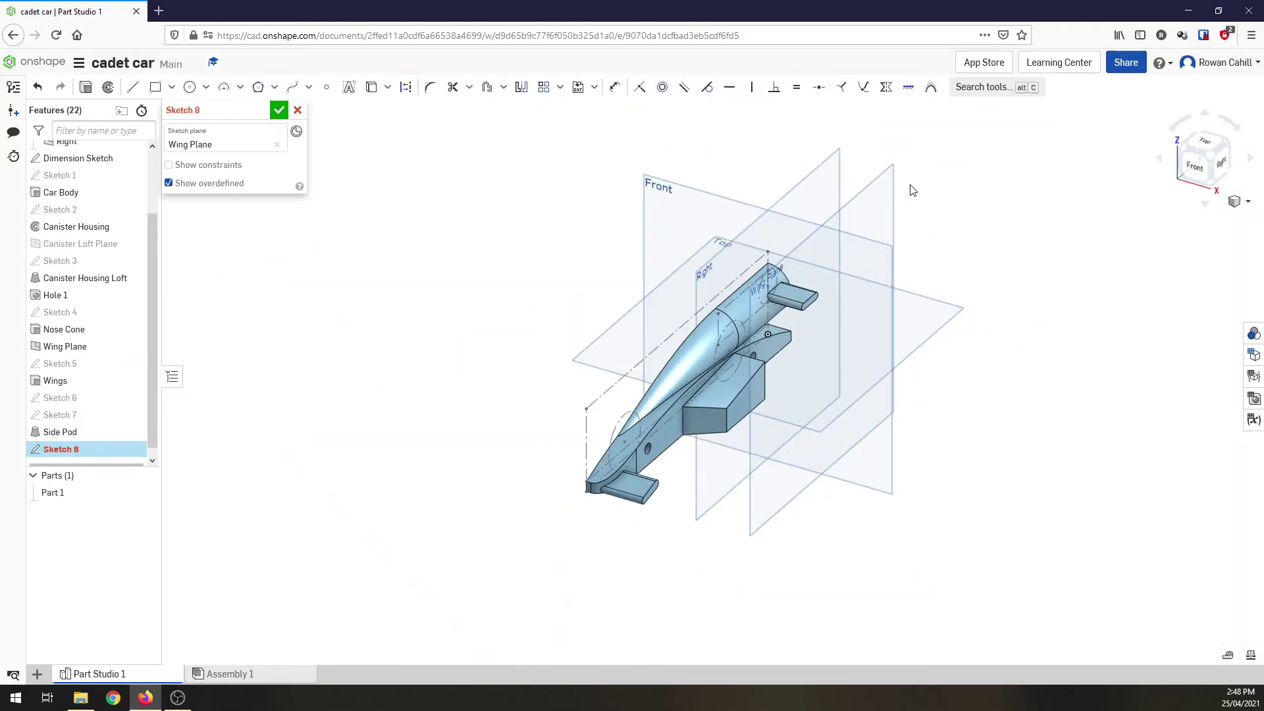
click(1219, 161)
scroll(907, 365, down, 3)
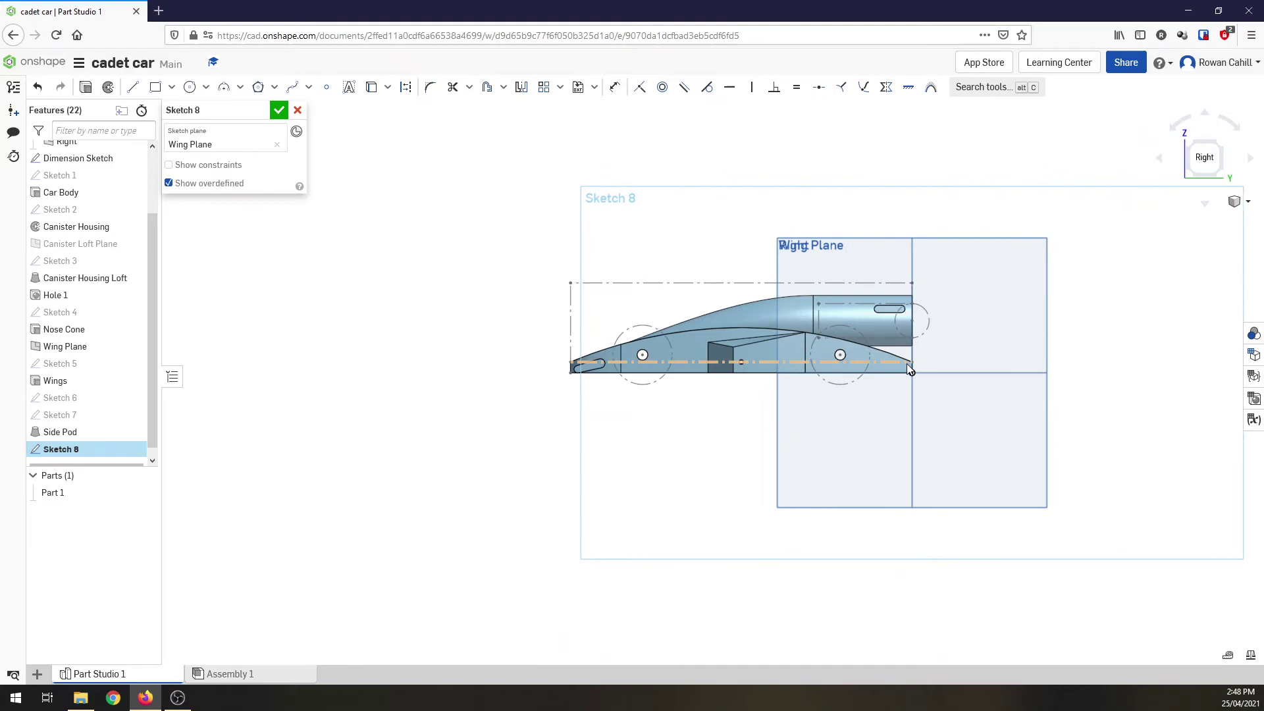
scroll(914, 366, up, 8)
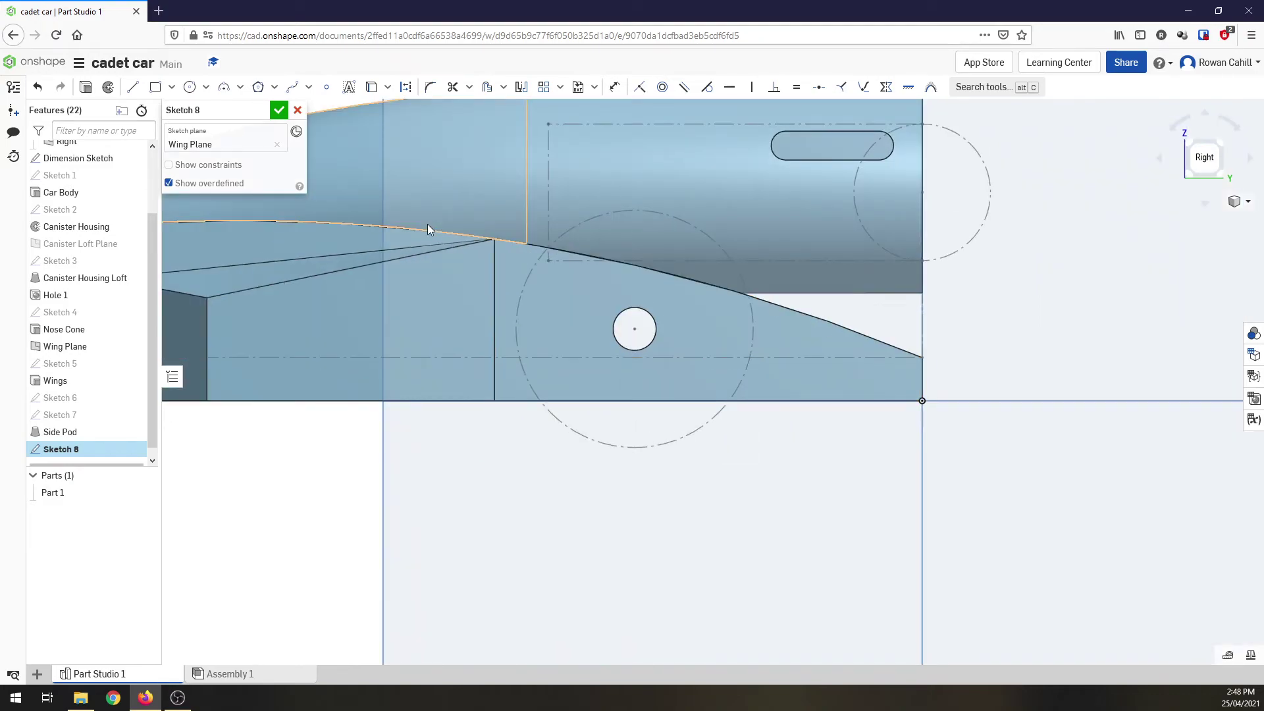
Project the rear side face's outline into the sketch
click(374, 92)
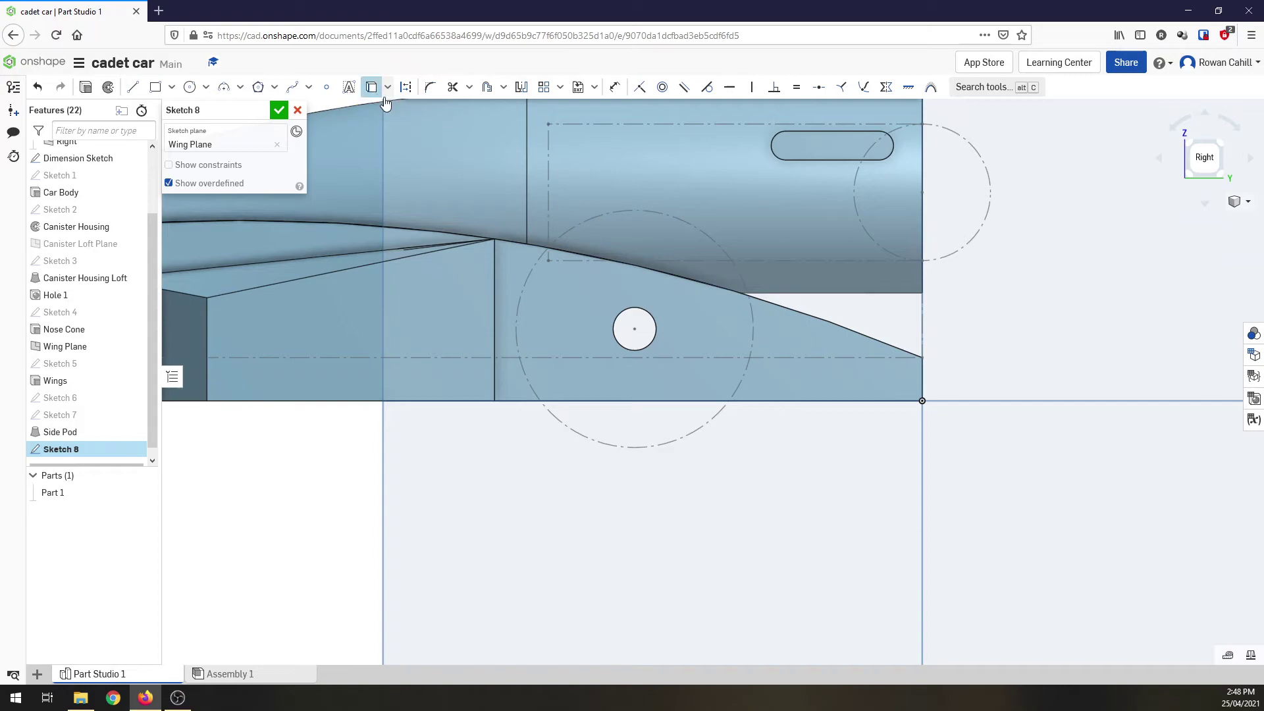
click(811, 349)
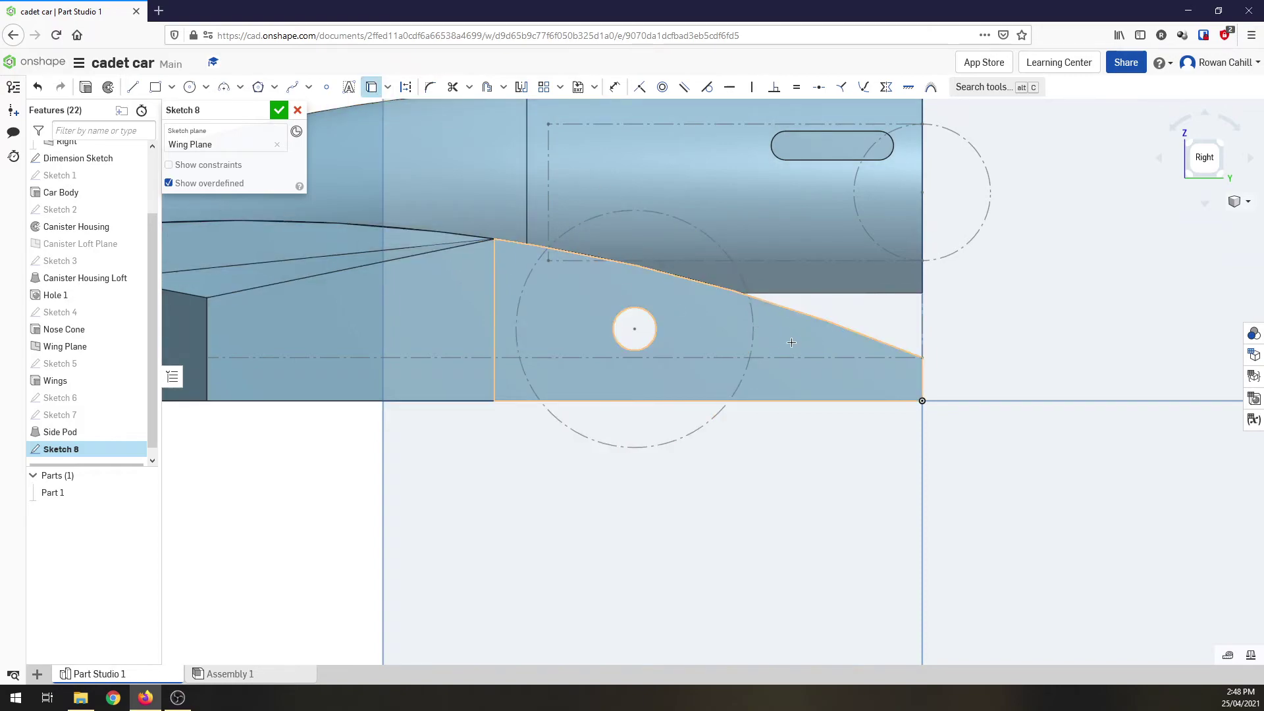
scroll(871, 366, up, 3)
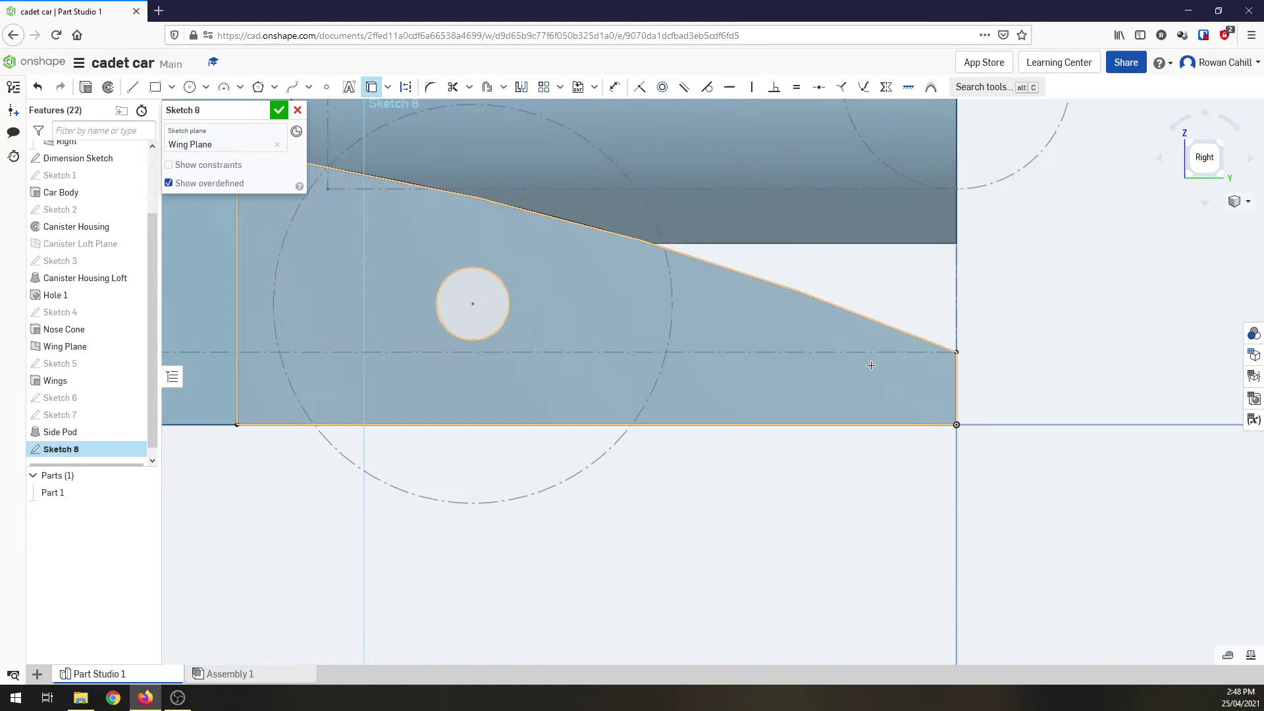
click(132, 87)
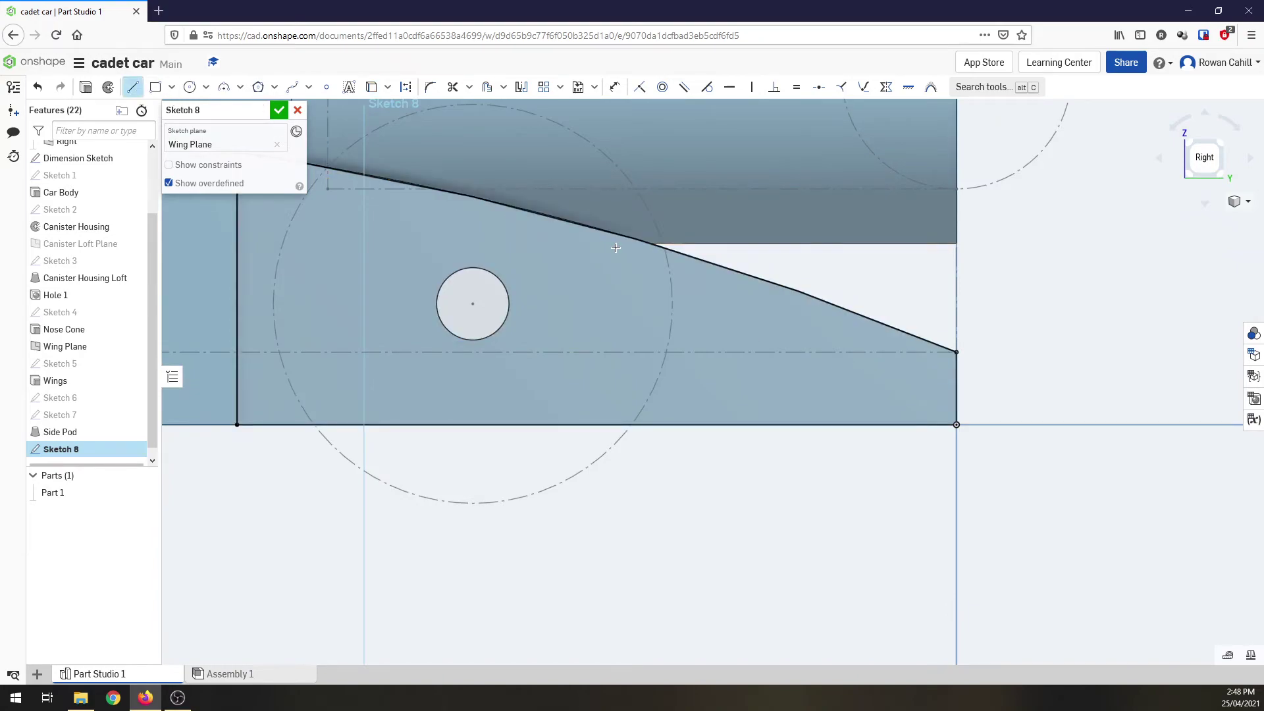
Draw a vertical line and make the dashed wheel circle regular sketch geometry
click(699, 259)
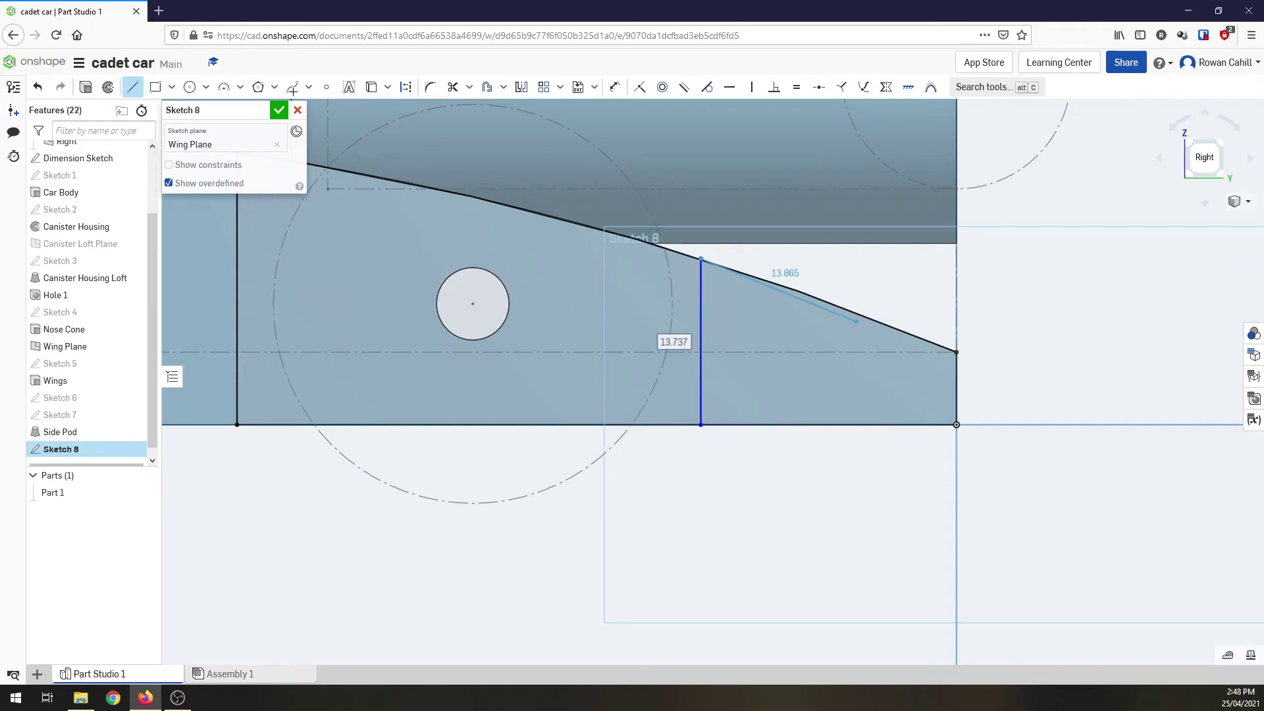
click(371, 87)
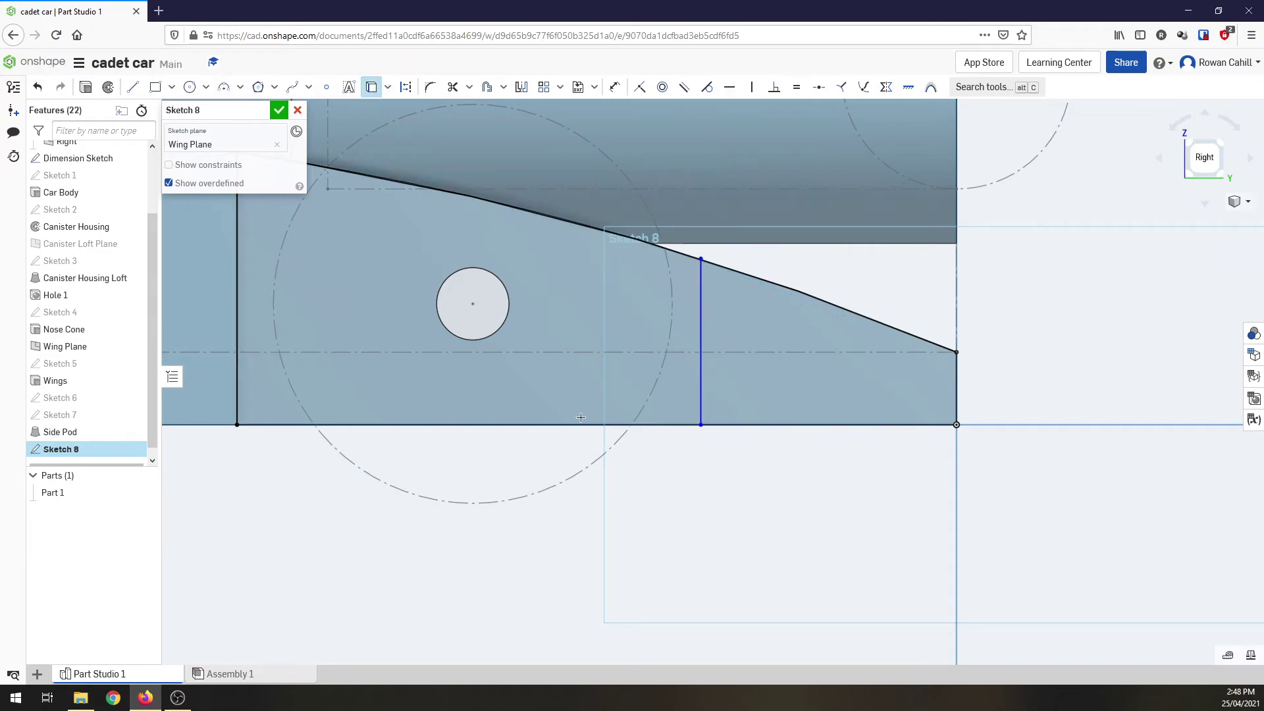
click(597, 462)
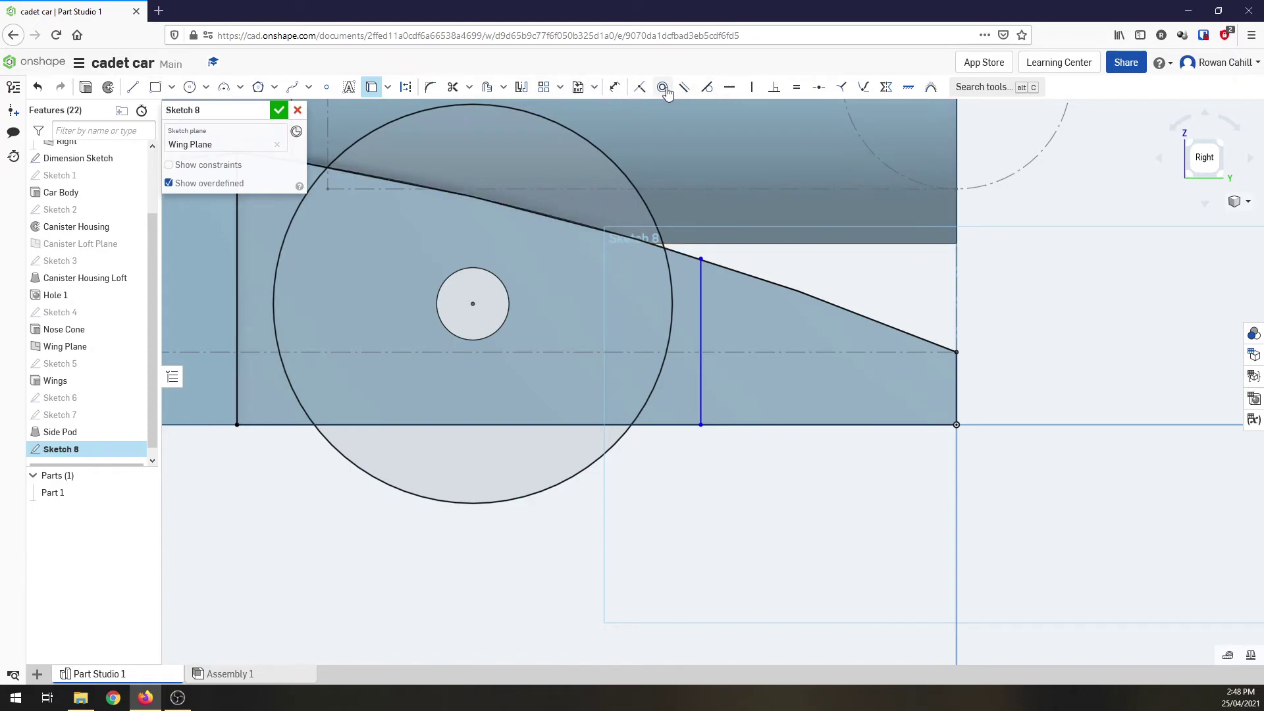
Dimension the gap between the wheel circle and the vertical line, then finish Sketch 8
click(616, 89)
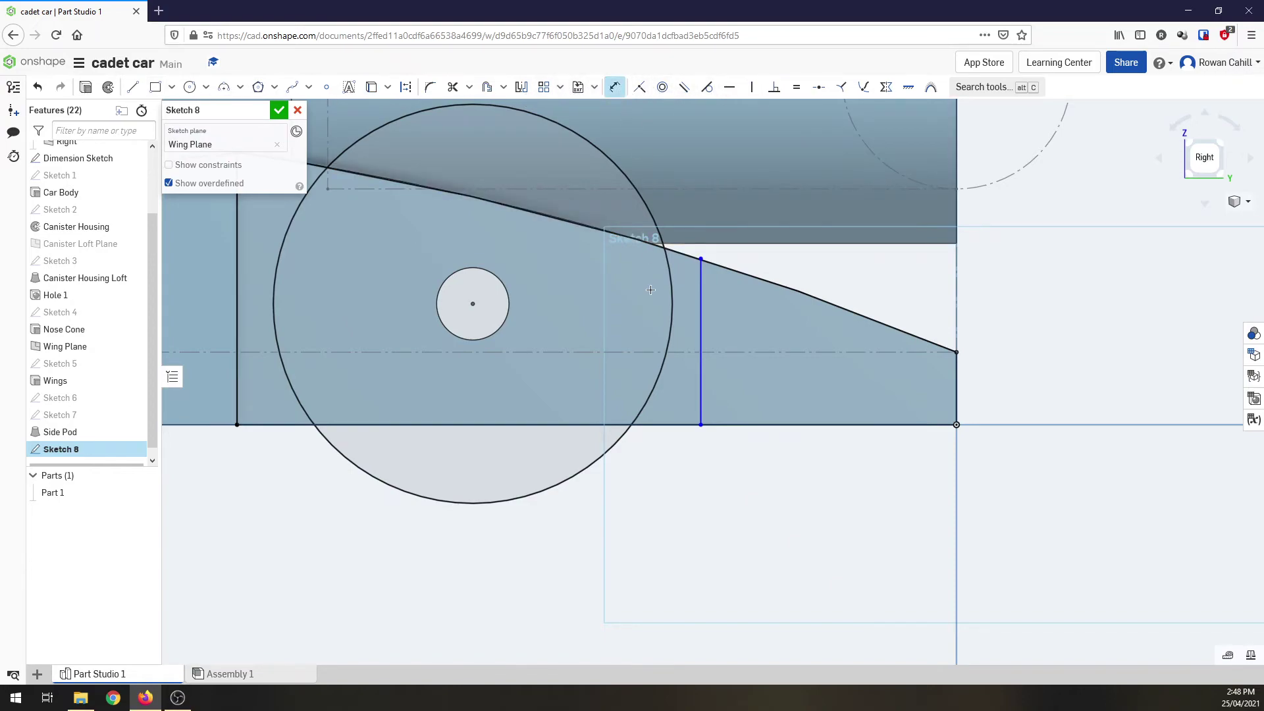
click(672, 314)
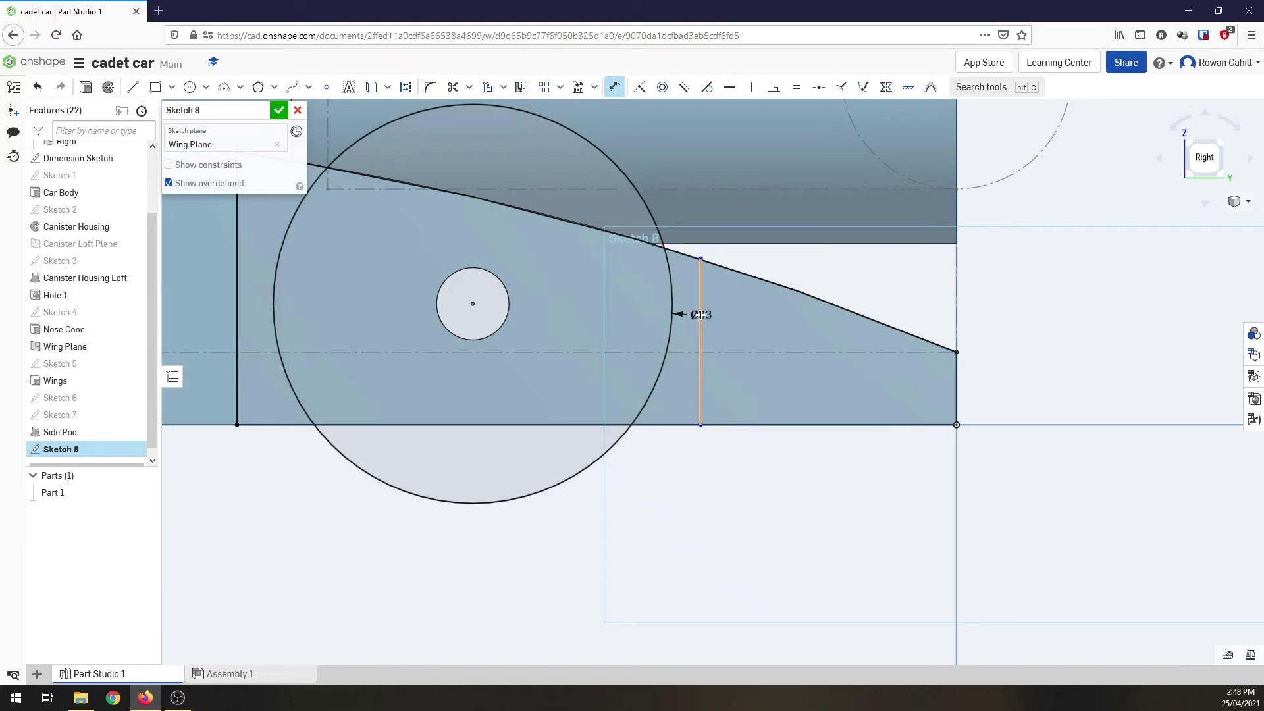
click(699, 384)
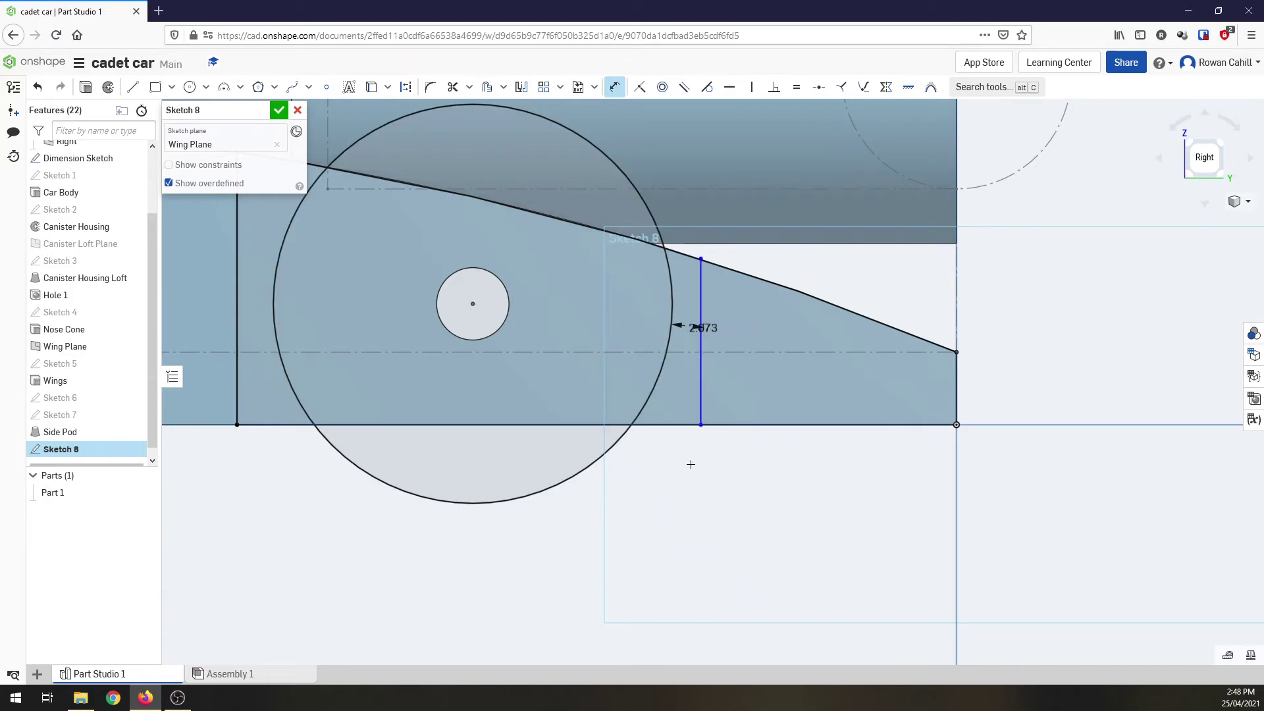
click(691, 494)
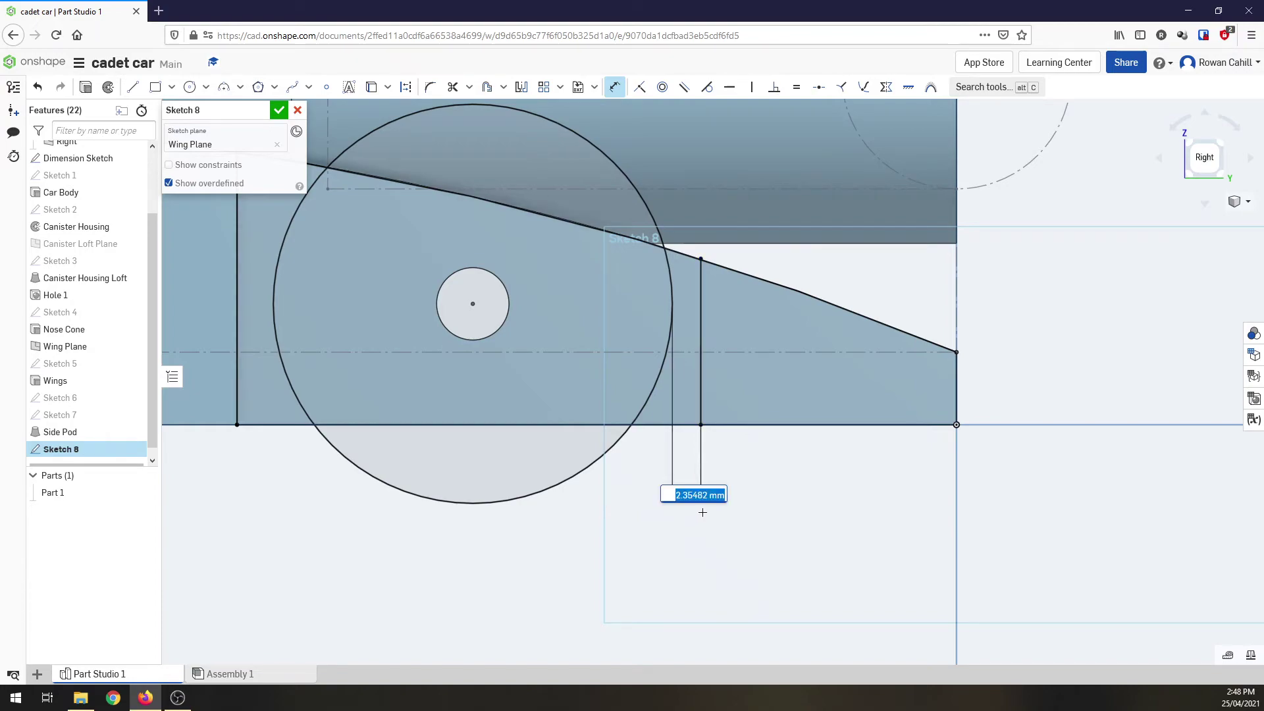
text(3)
key(Escape)
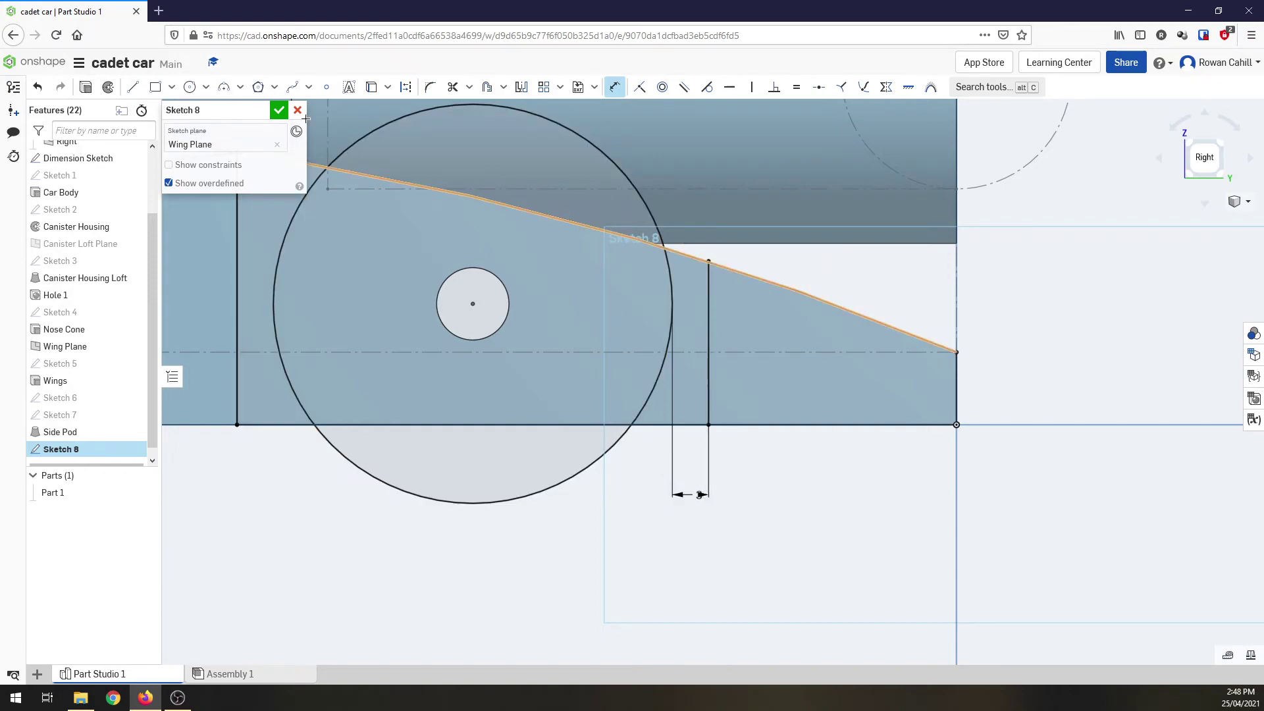
click(278, 109)
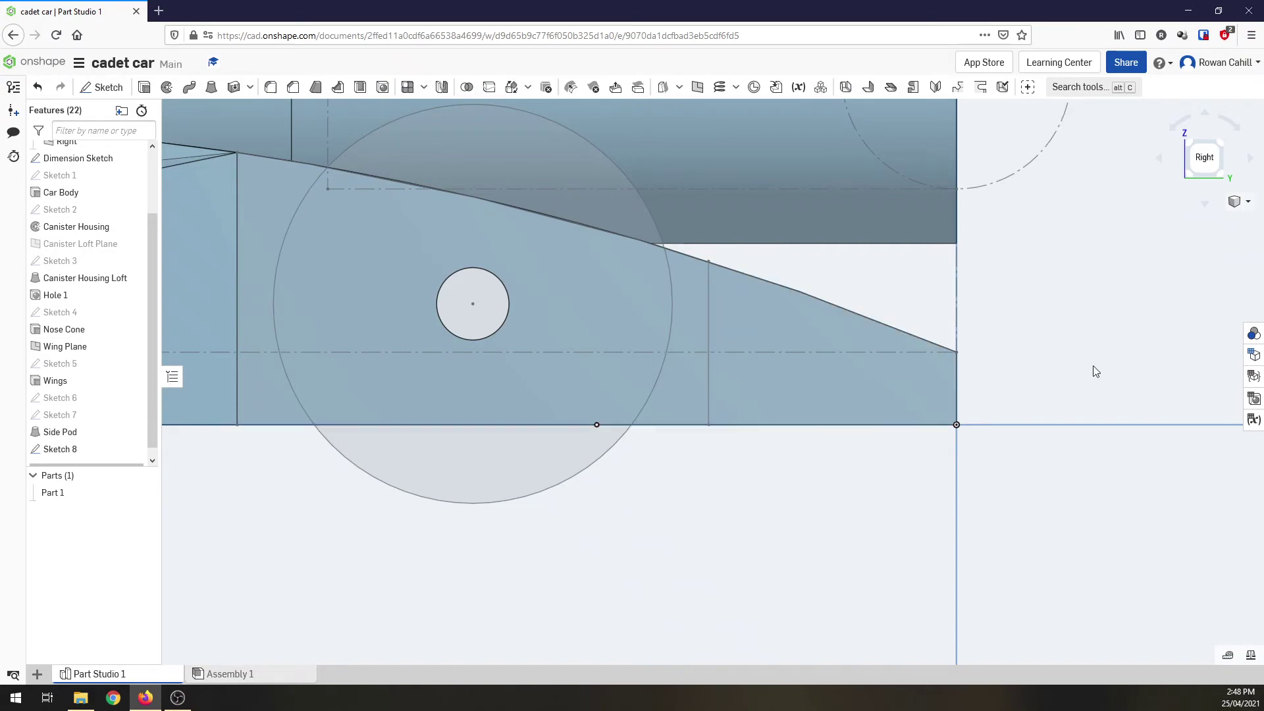
Extrude the Sketch 8 region Up to next, flipped toward the car body
click(1205, 156)
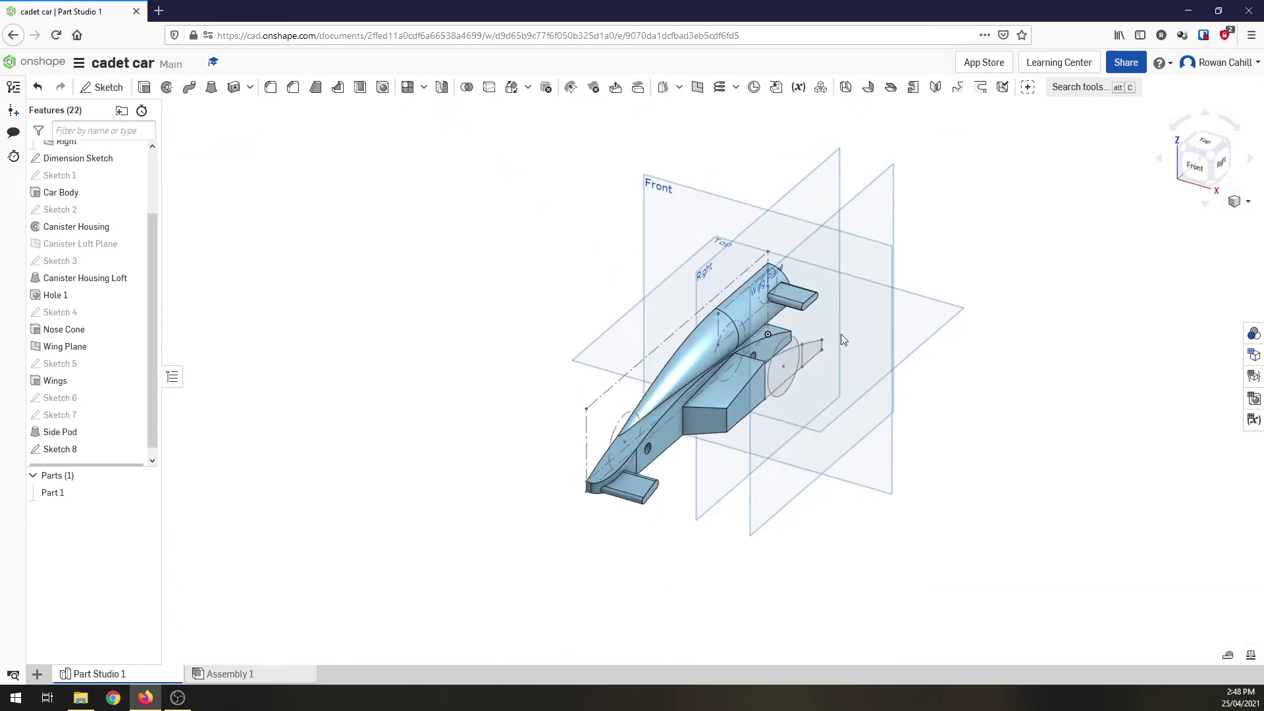
scroll(809, 363, up, 5)
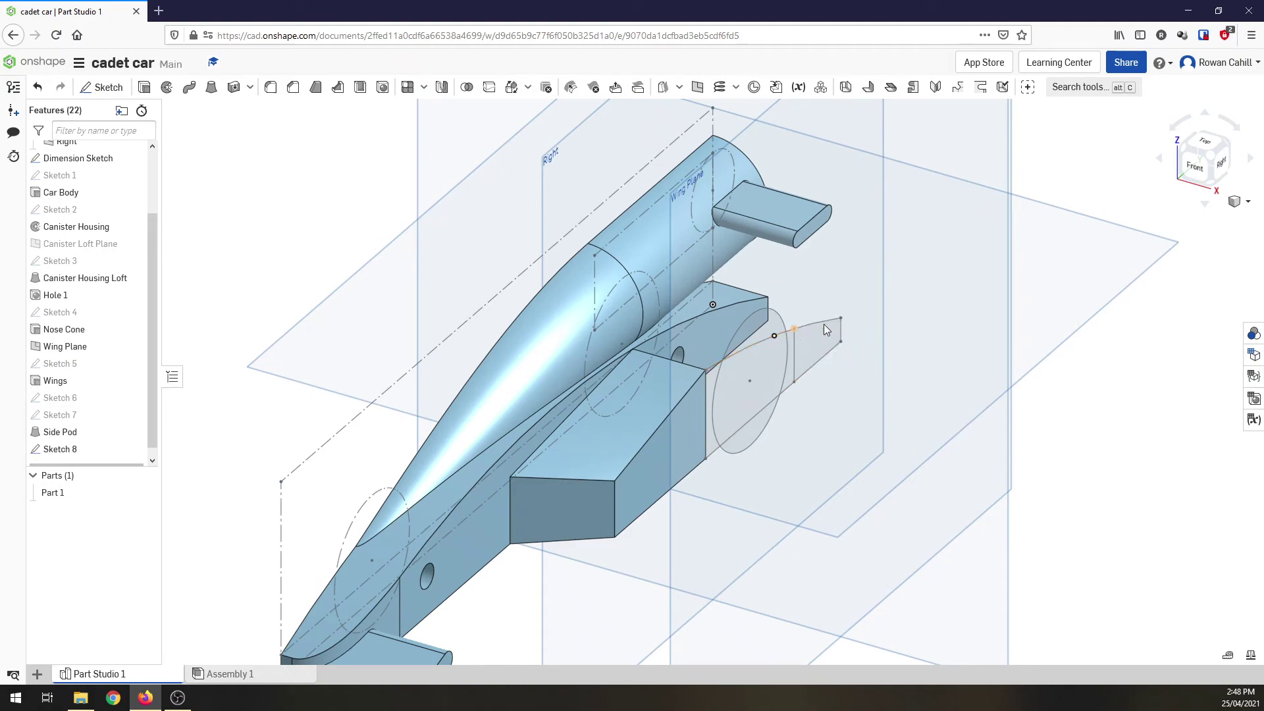
click(836, 320)
click(145, 88)
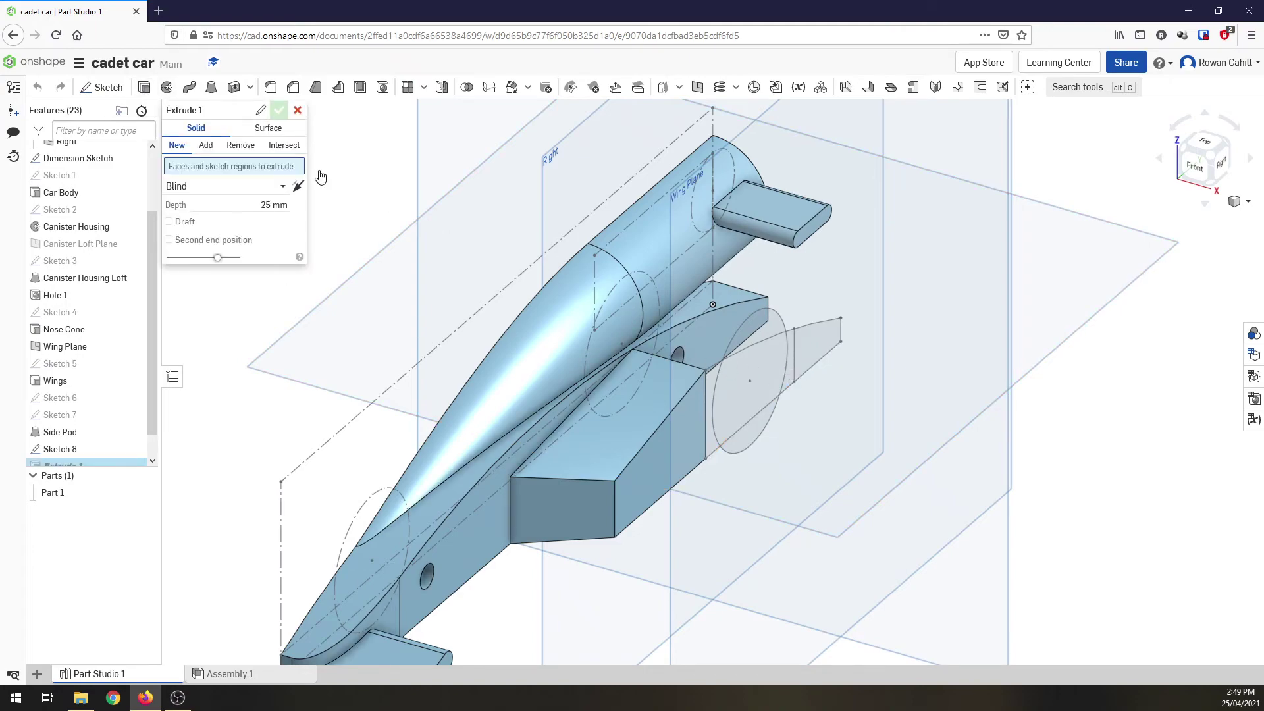
click(816, 342)
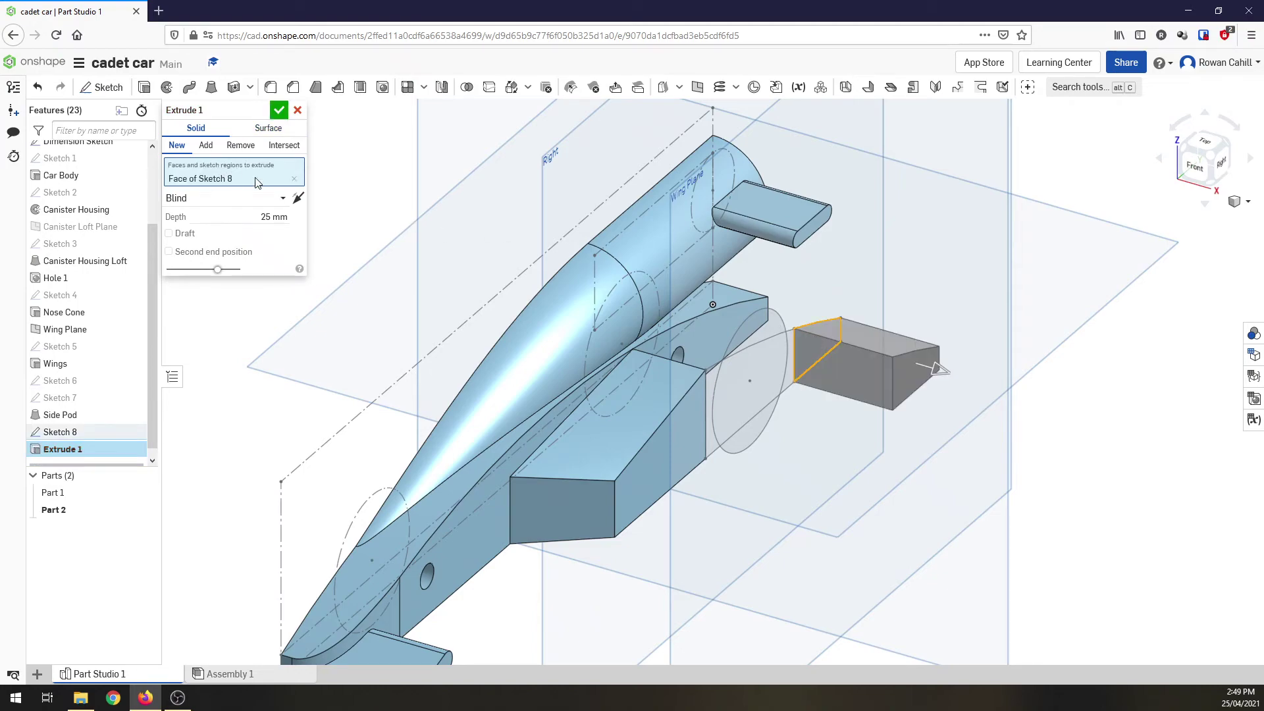
click(283, 198)
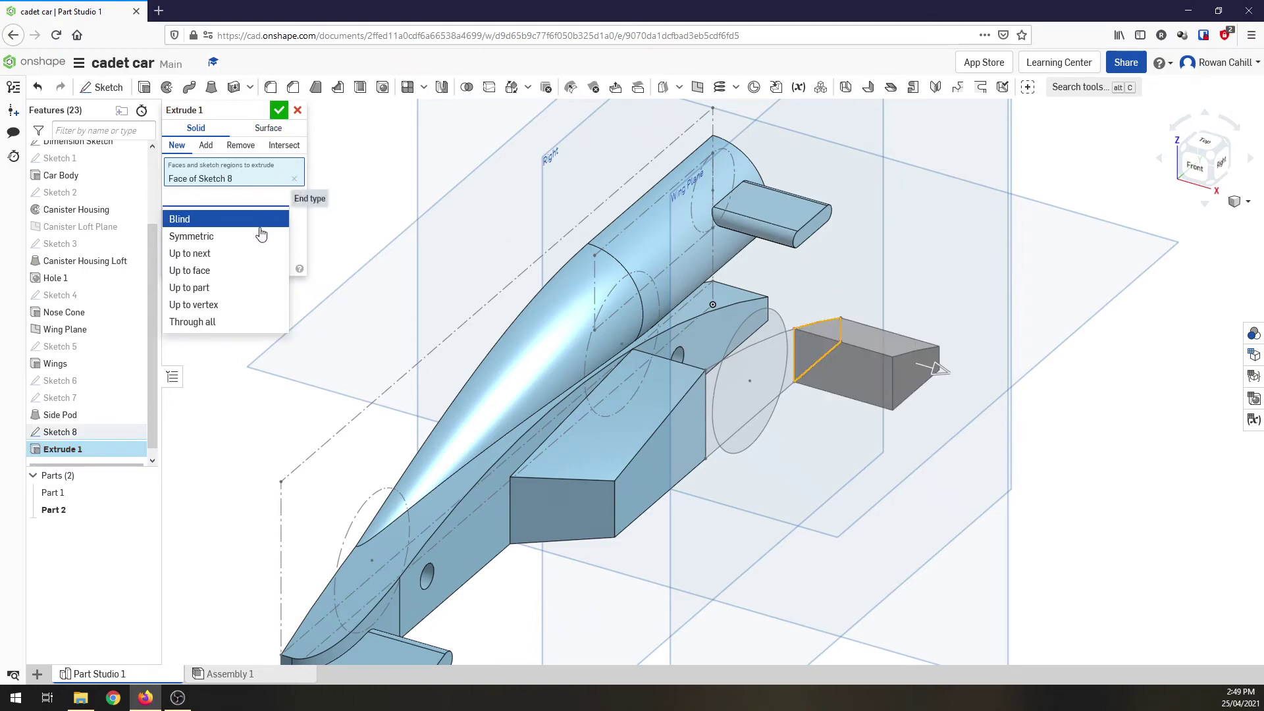
click(241, 256)
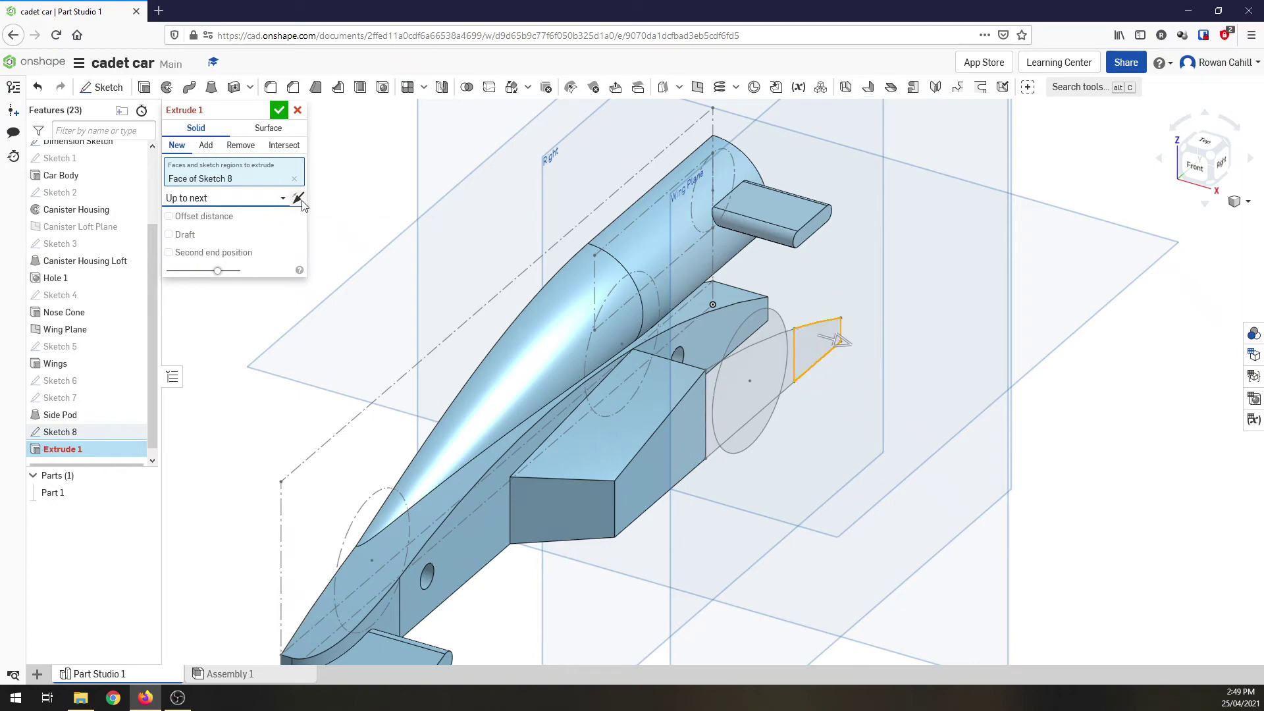
click(299, 199)
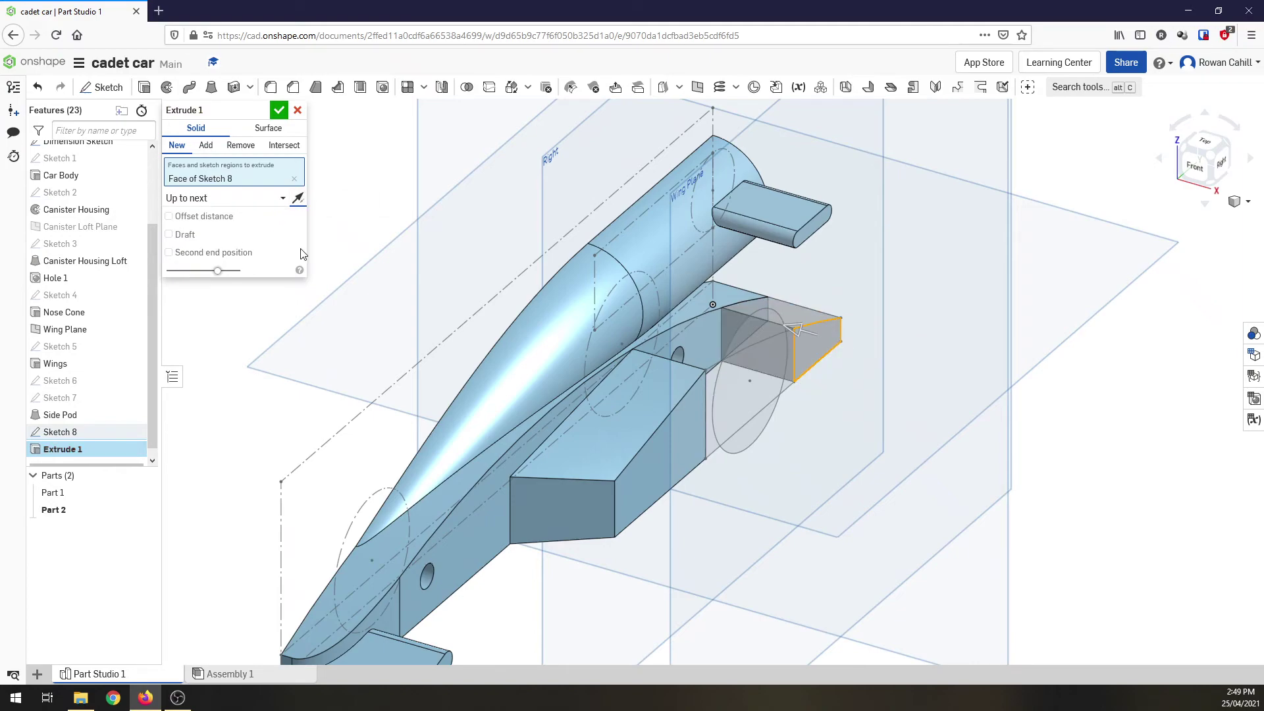
click(279, 110)
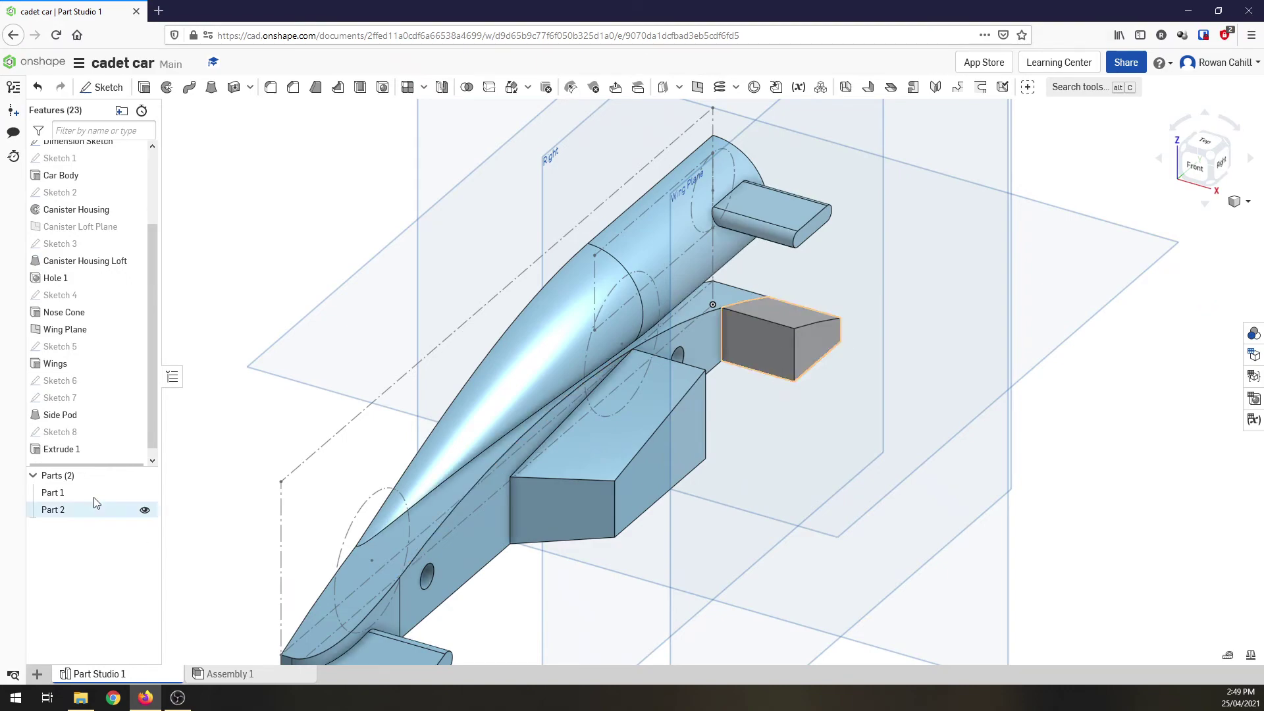
Edit Extrude 1 to Add so it merges into Part 1
scroll(742, 329, down, 2)
scroll(743, 329, up, 2)
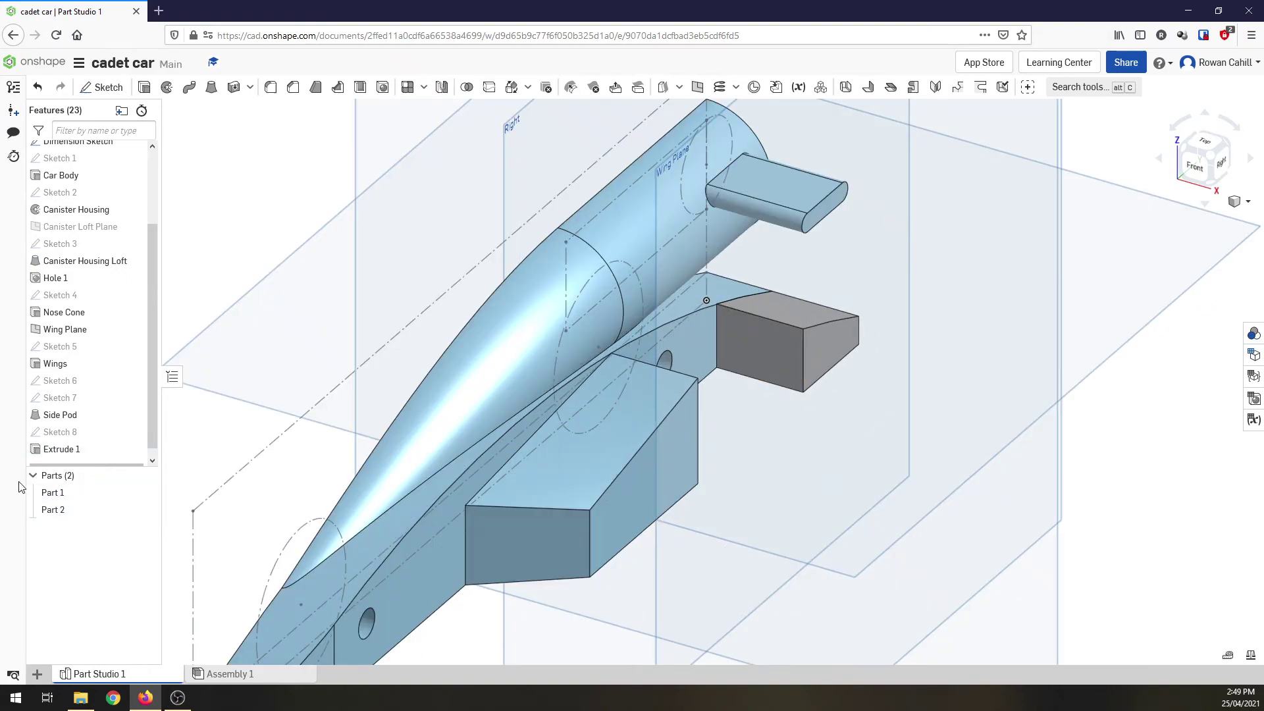
double_click(66, 450)
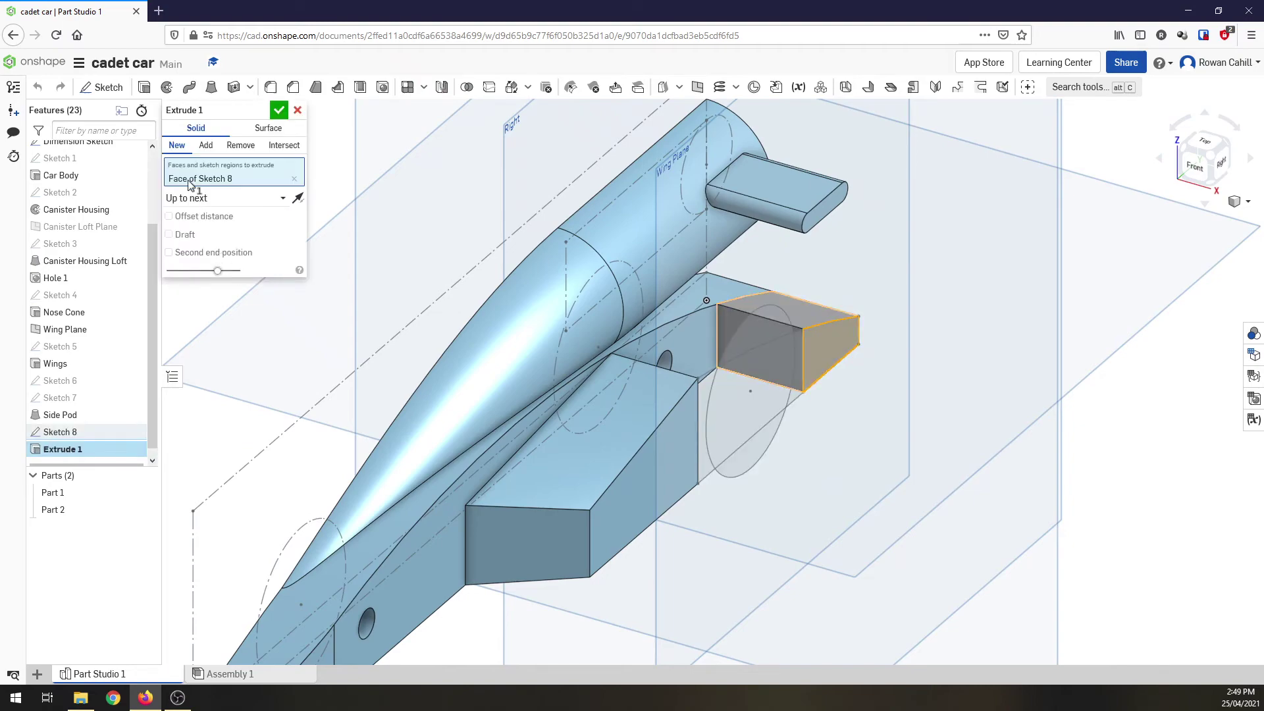
click(206, 146)
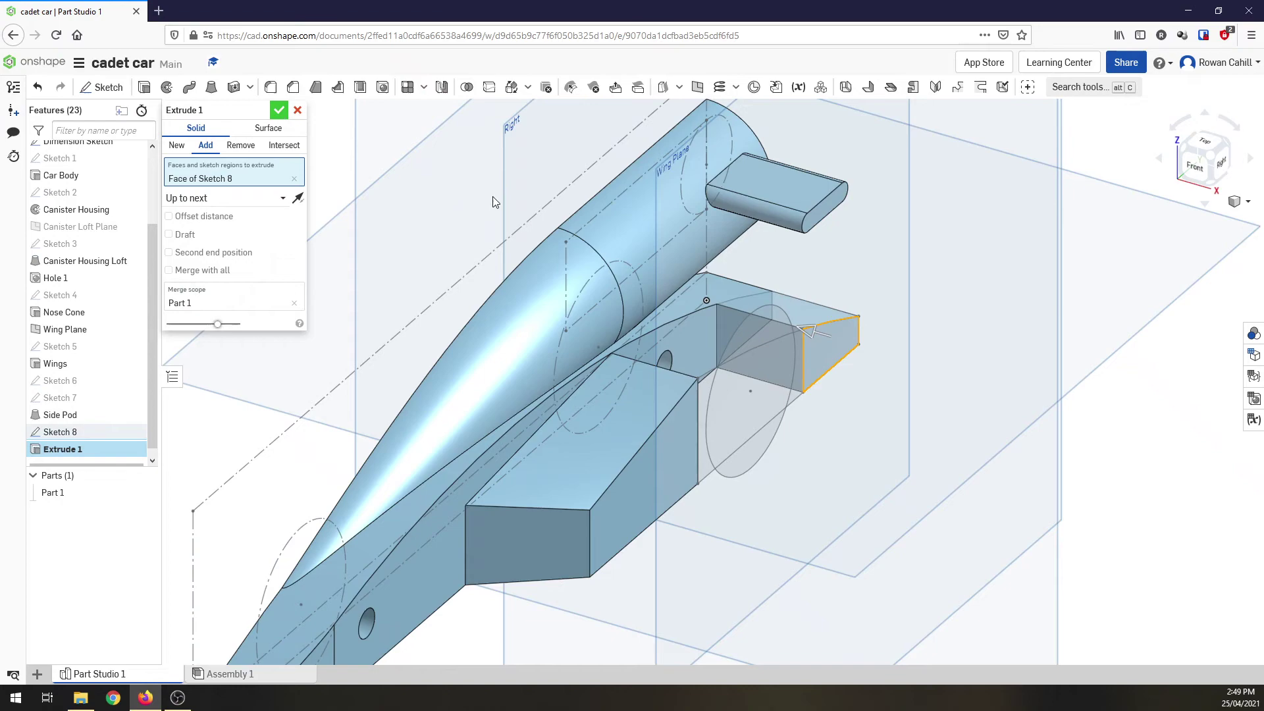
click(279, 110)
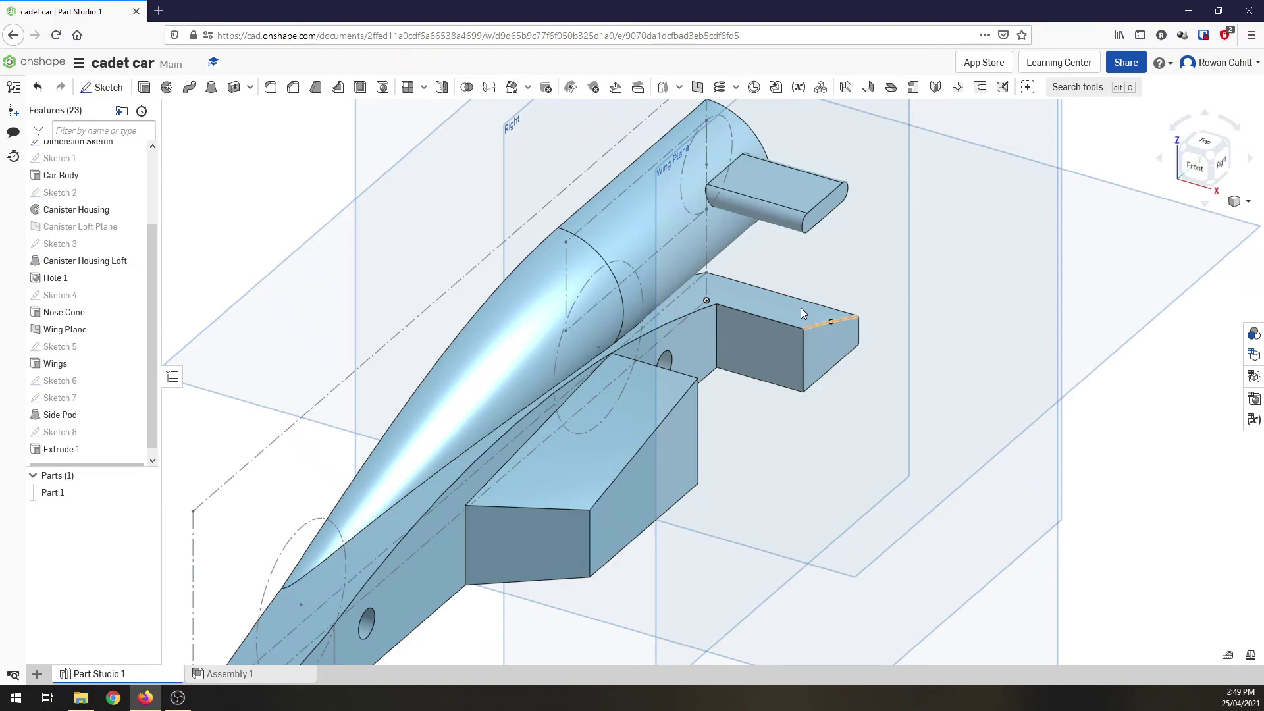
scroll(850, 293, down, 3)
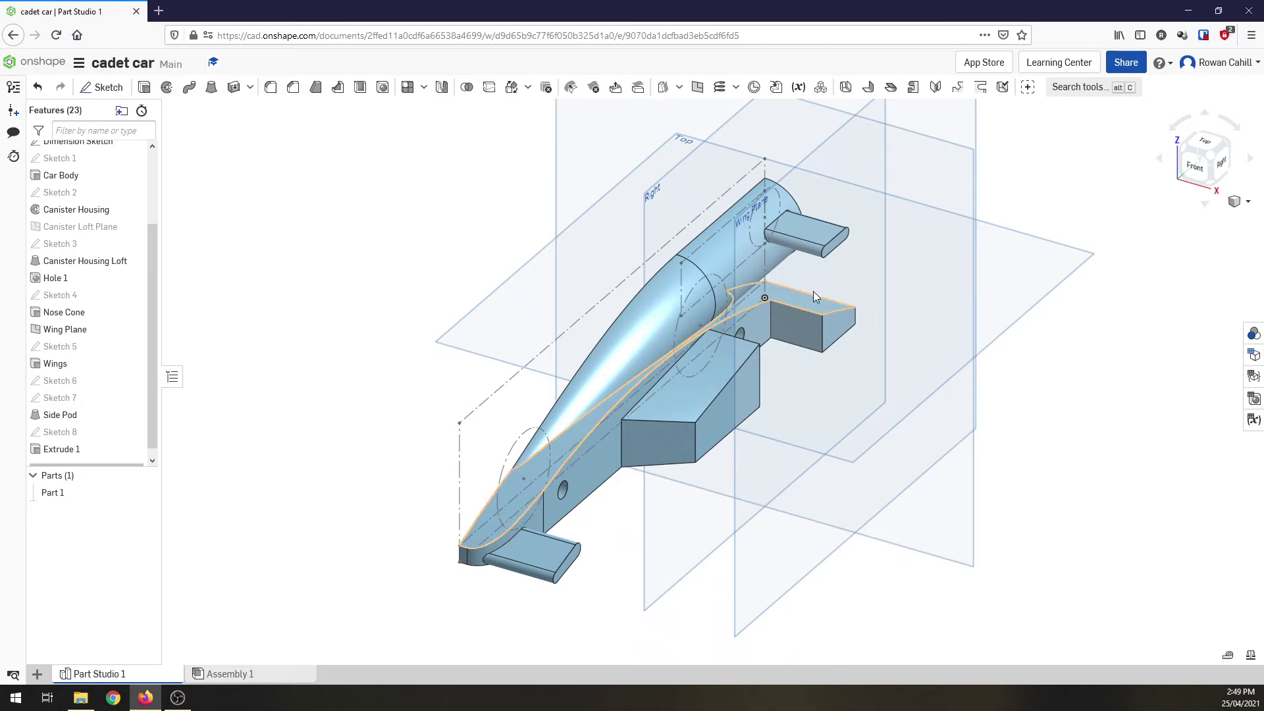
Rotate to the car's bottom view and zoom in on the rear pod
click(1215, 187)
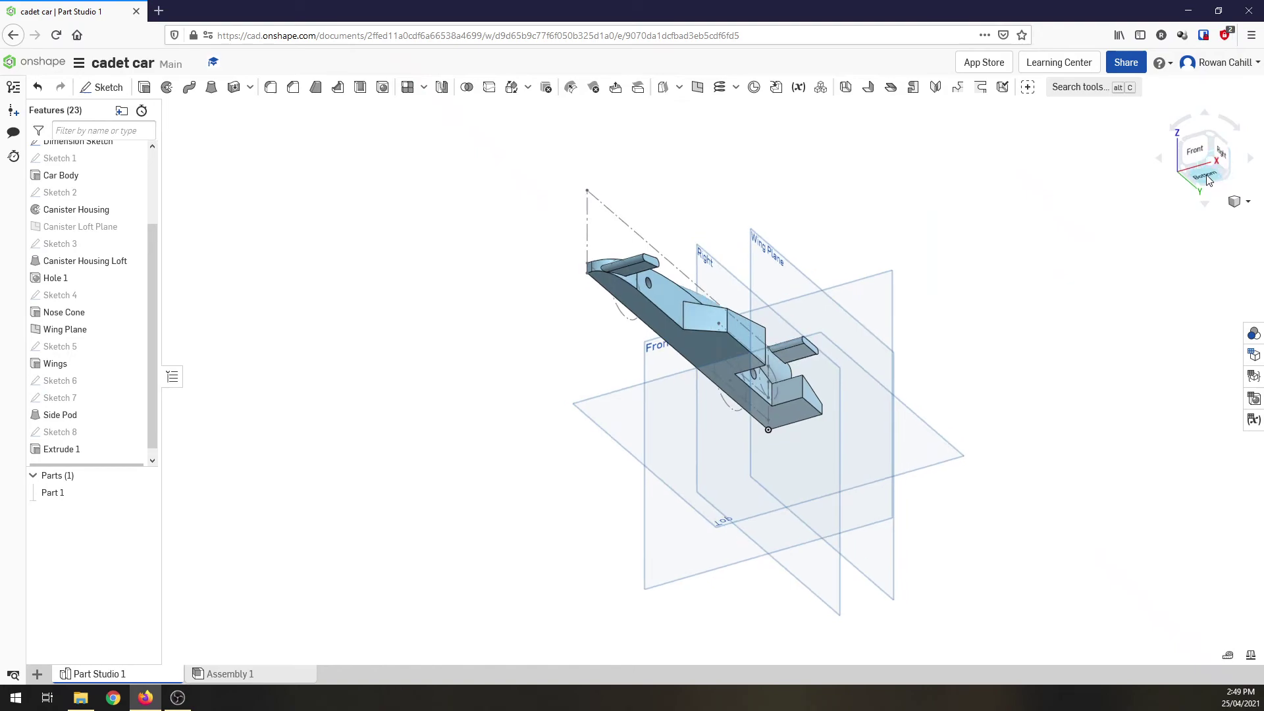
scroll(760, 487, up, 3)
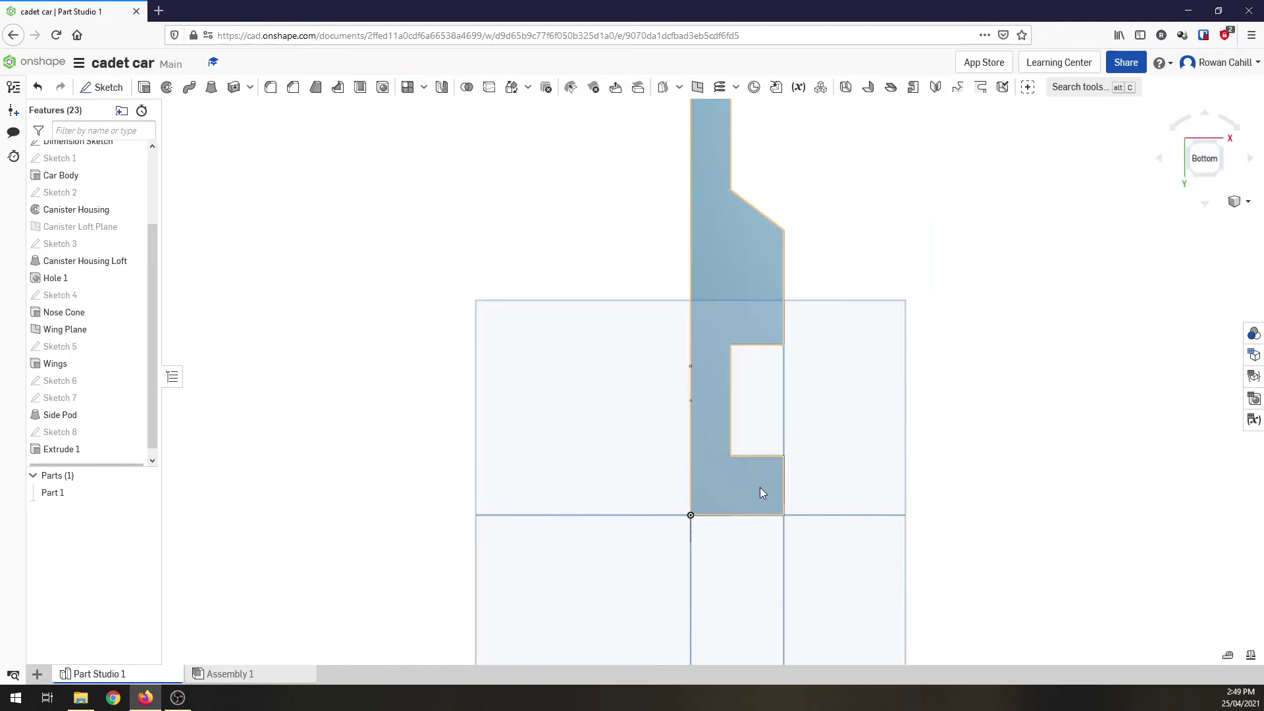
Start a new sketch on the car body's underside face
click(102, 87)
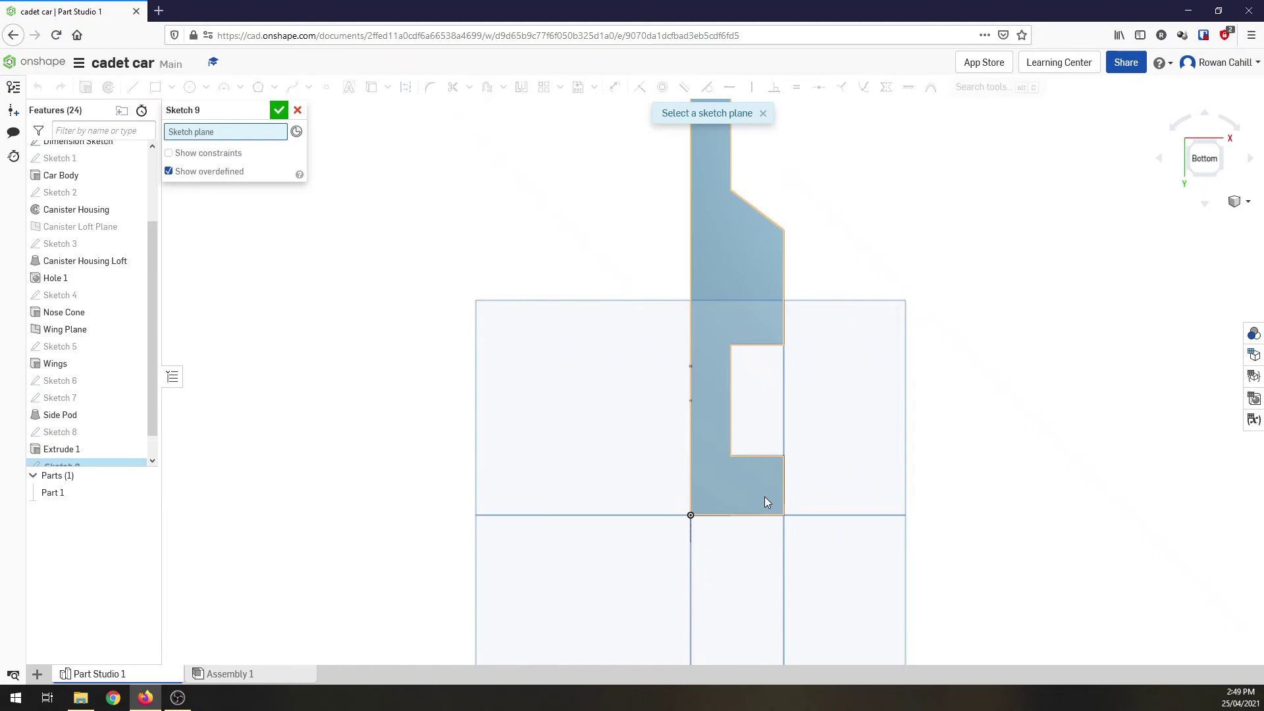
click(764, 497)
scroll(777, 503, up, 5)
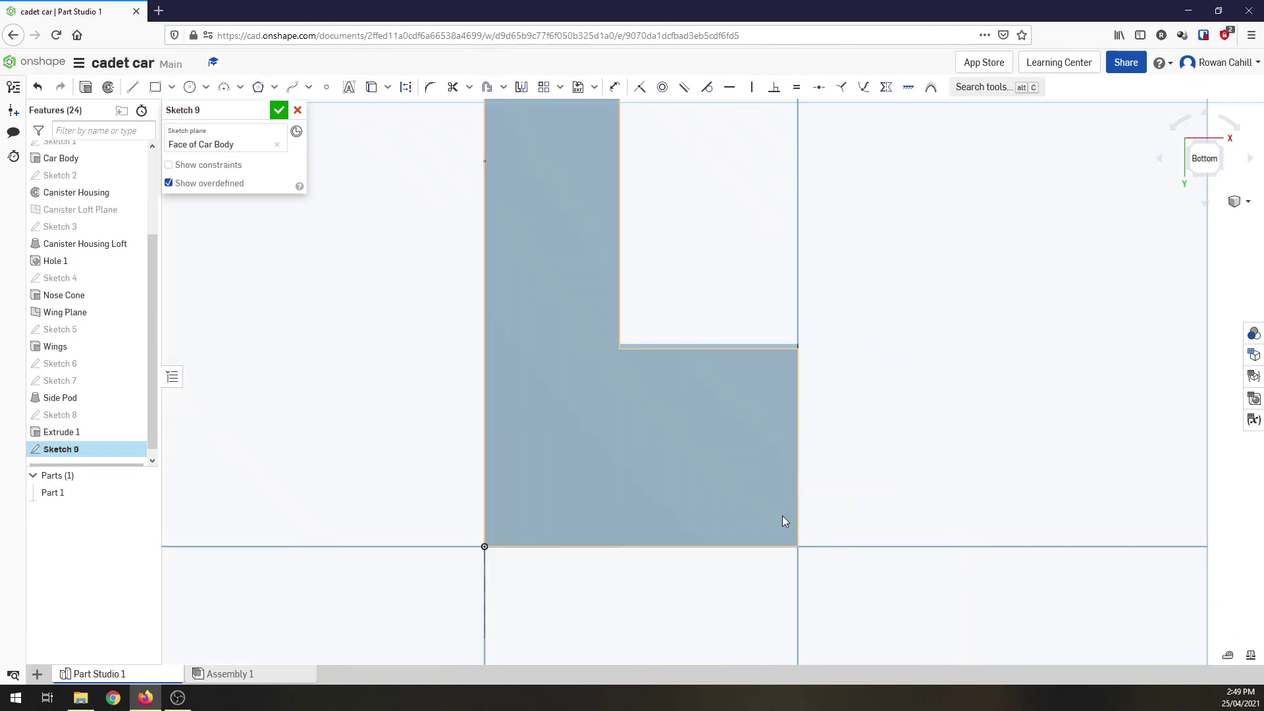
Draw a 3-point arc of about R21.667 across the rear pod's outer back corner
click(224, 91)
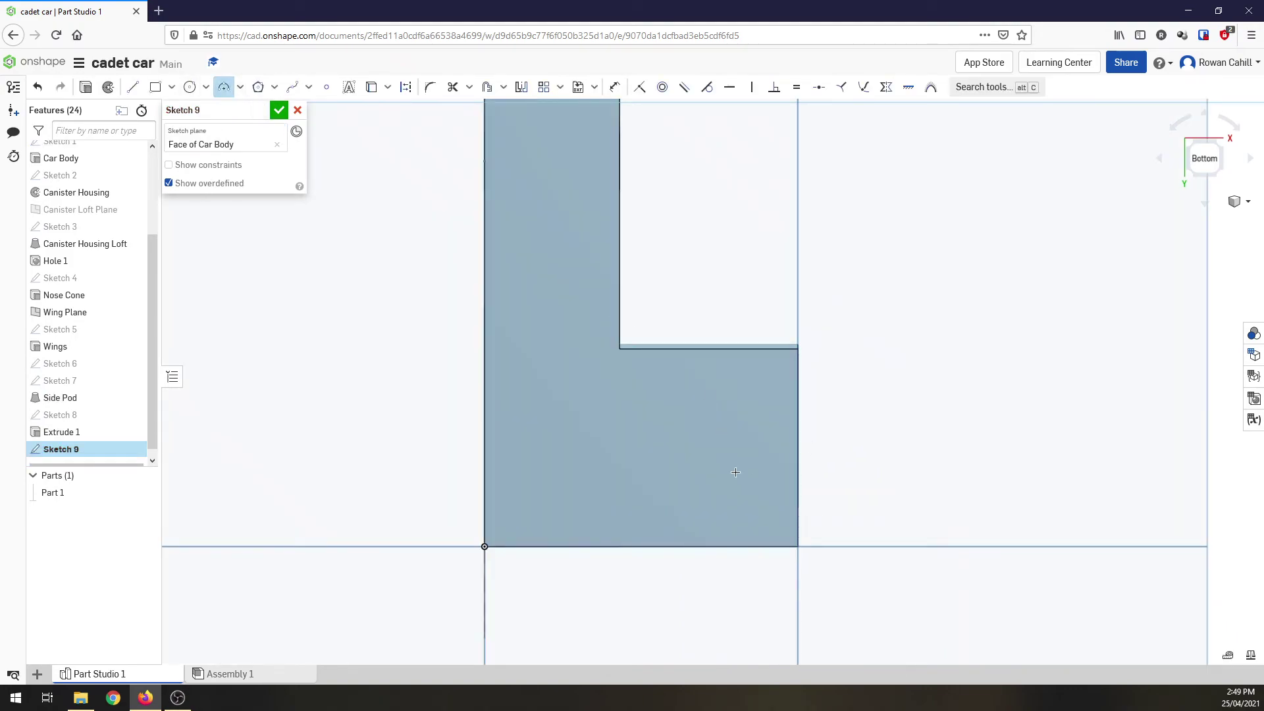
click(798, 391)
click(619, 546)
click(633, 546)
click(738, 493)
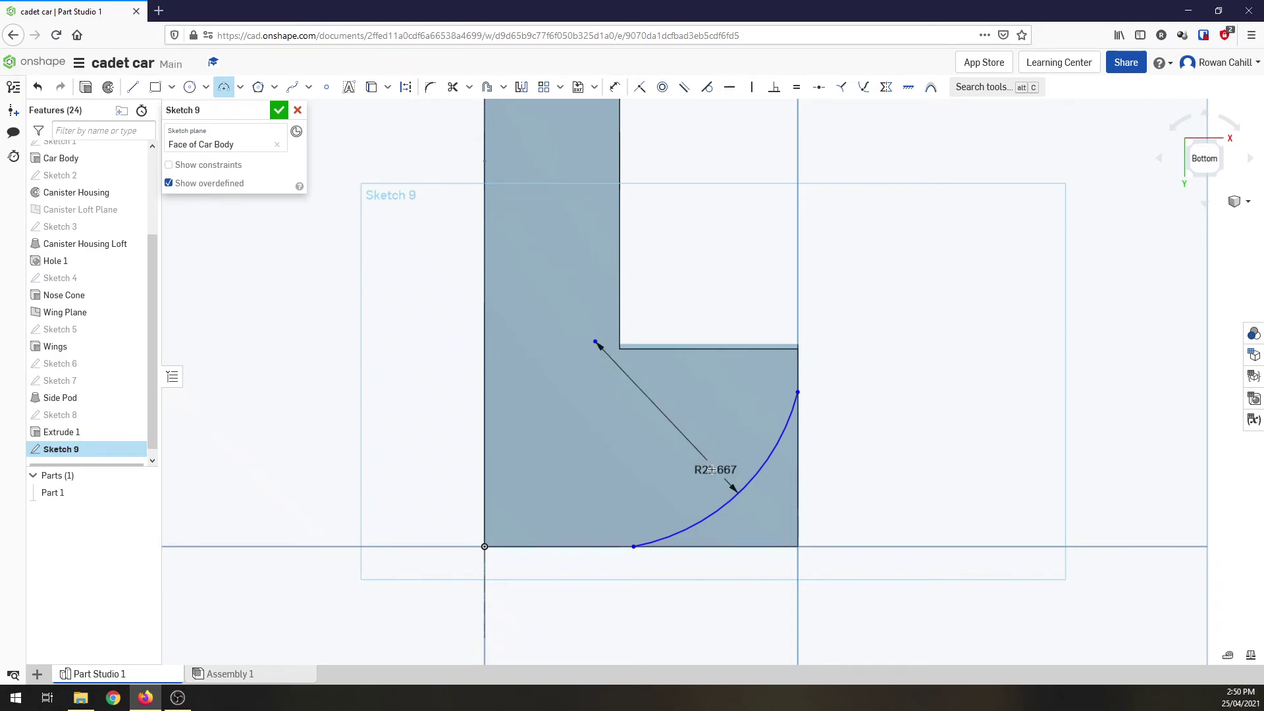
Exit the arc tool and delete the R21.667 radius dimension
right_click(712, 471)
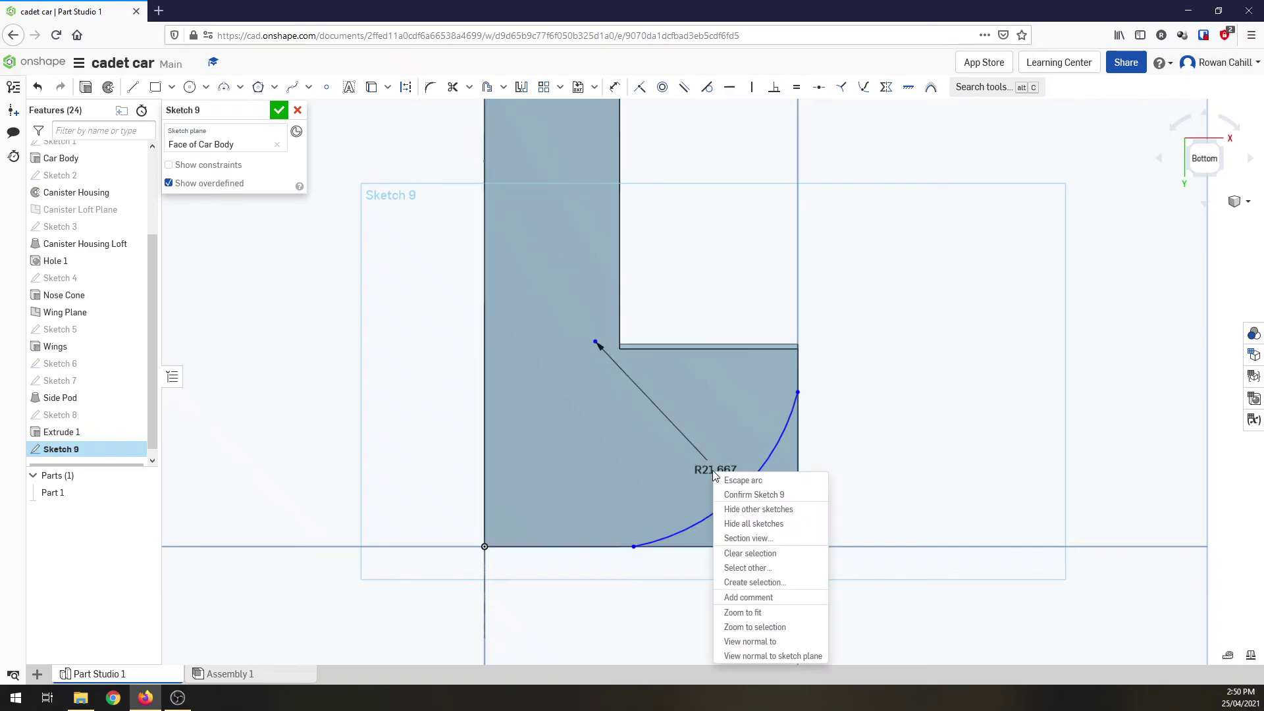
key(Escape)
right_click(706, 472)
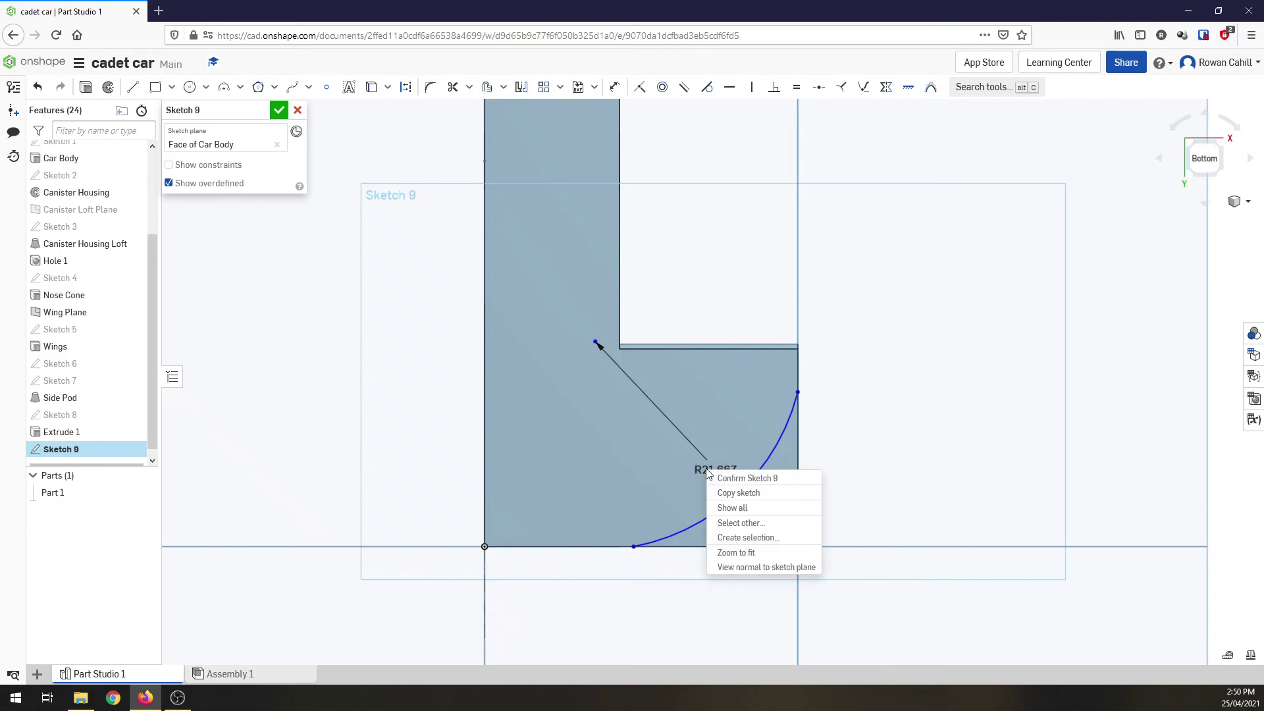
key(Escape)
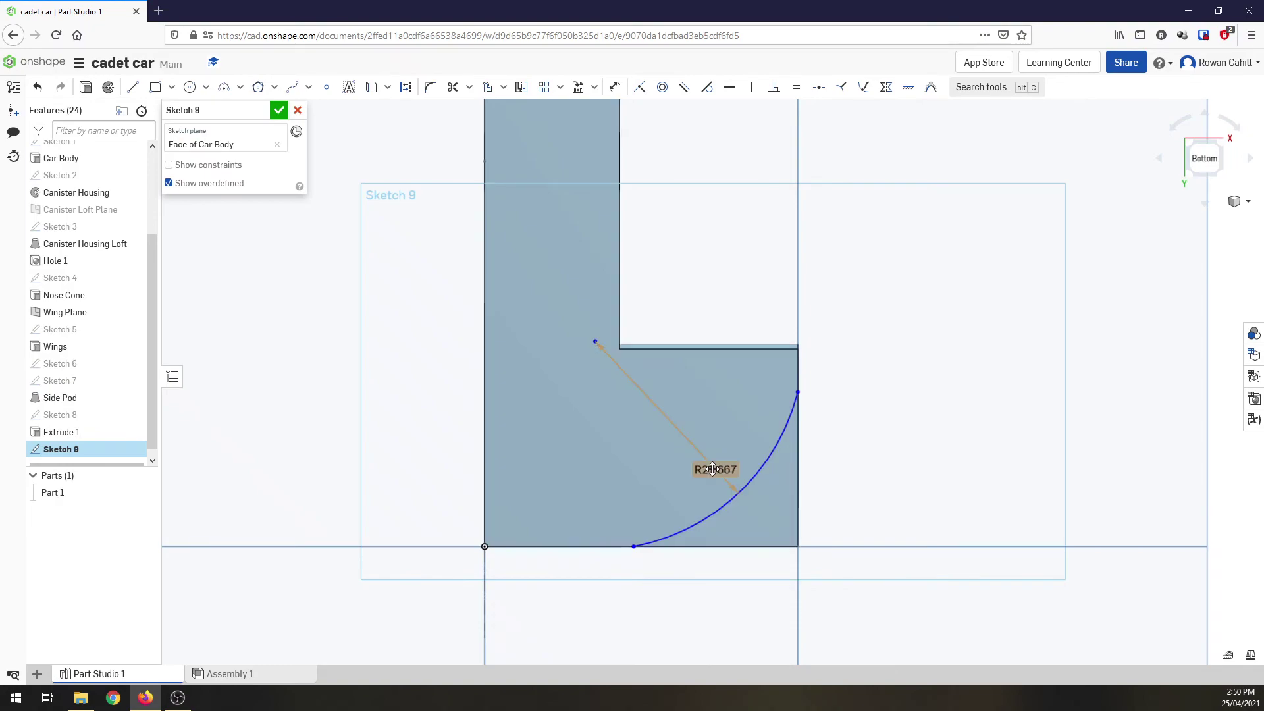
right_click(712, 468)
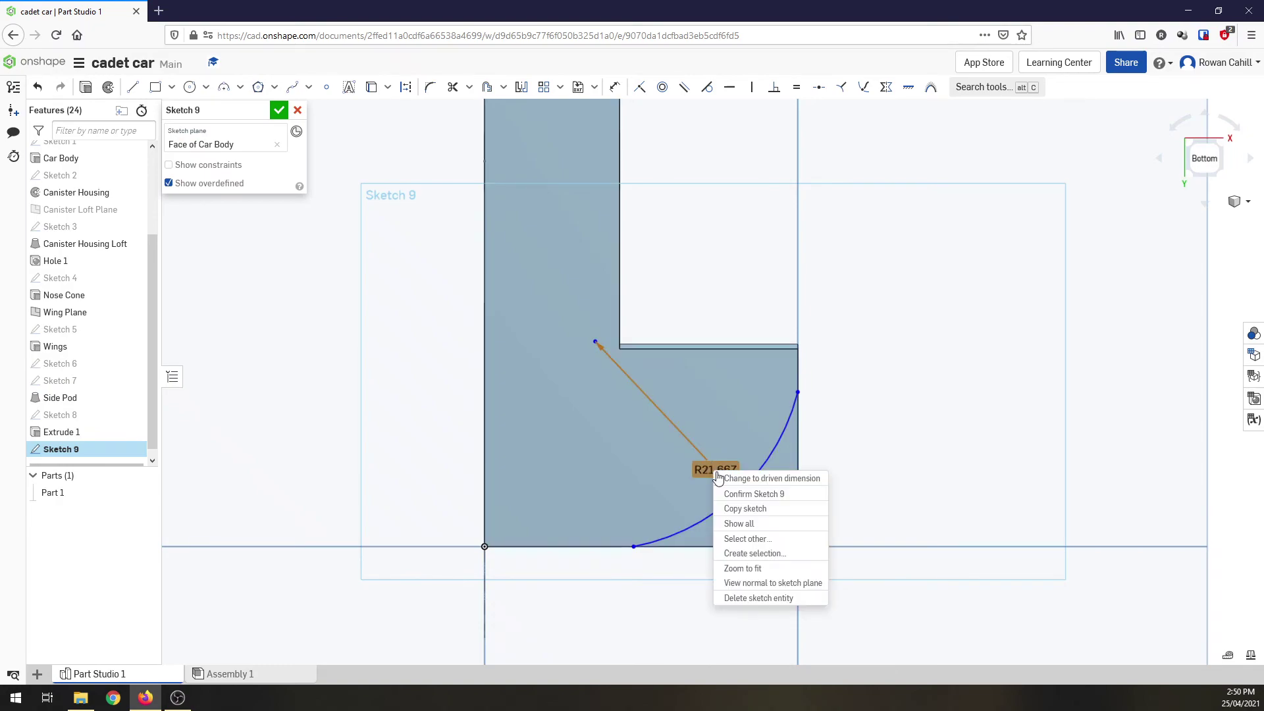
click(757, 598)
Make the arc tangent to the pod's side edge and the bottom edge
click(707, 87)
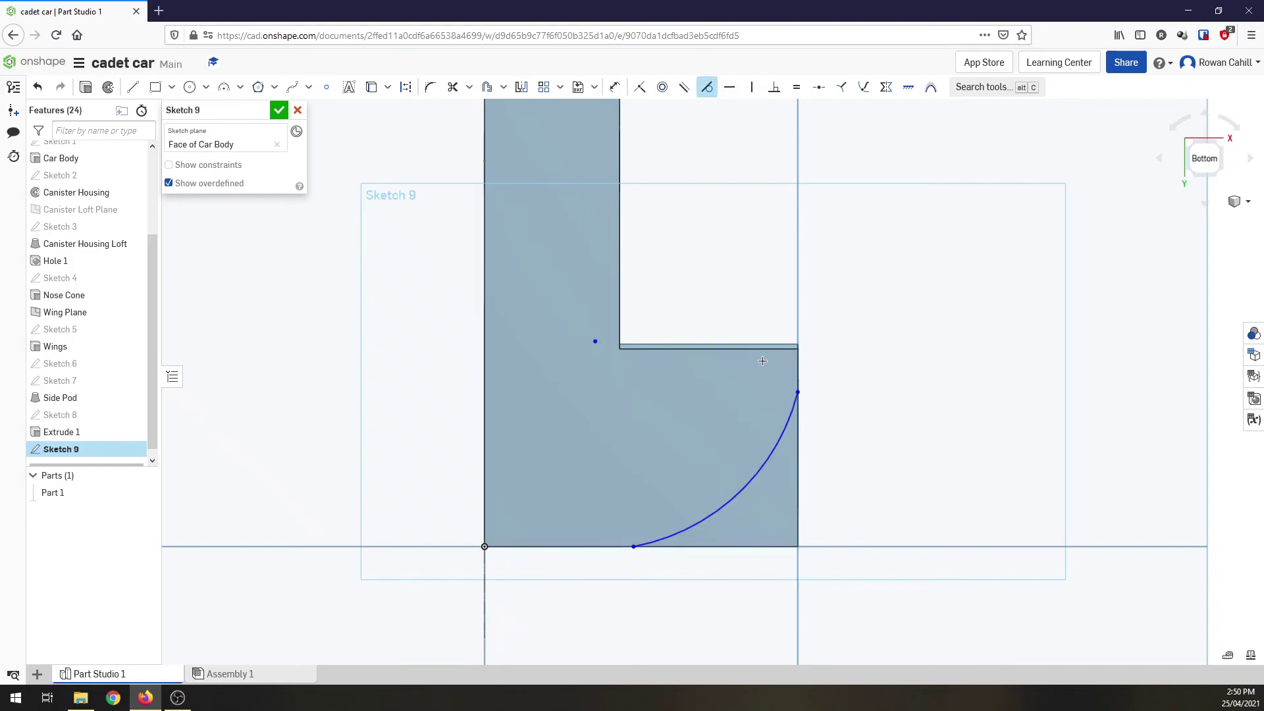
click(796, 432)
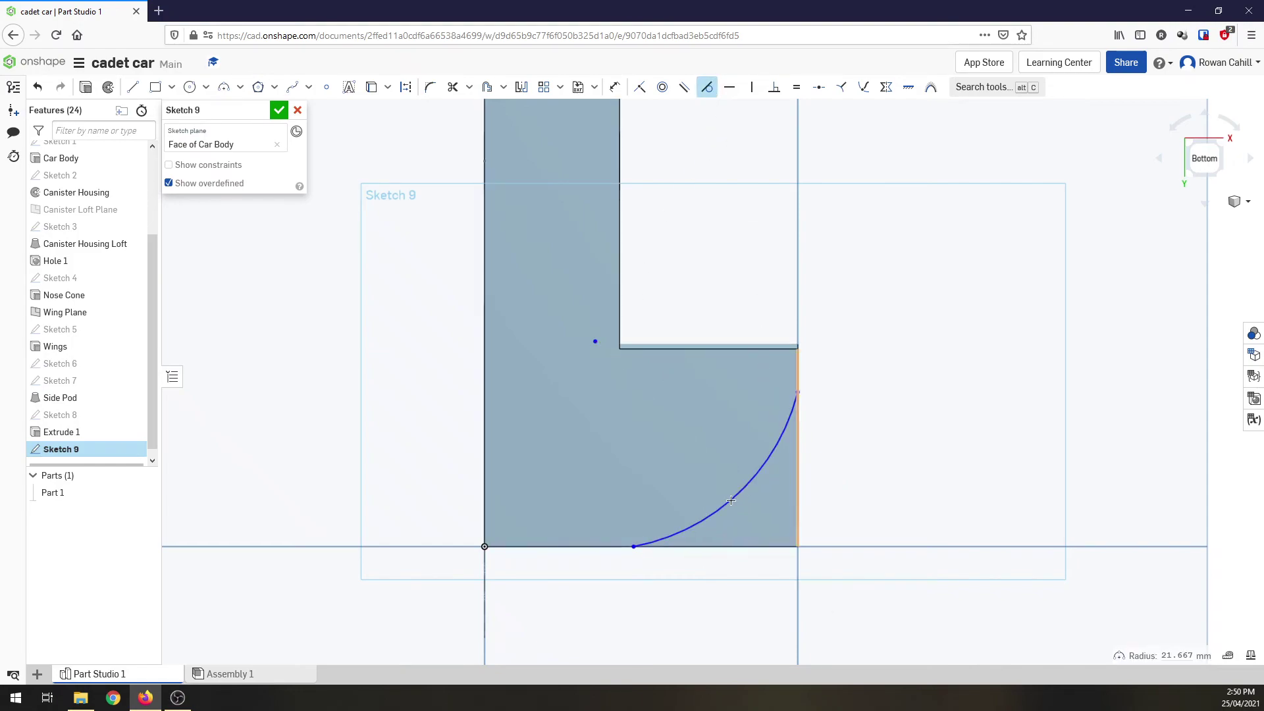
click(697, 524)
click(718, 546)
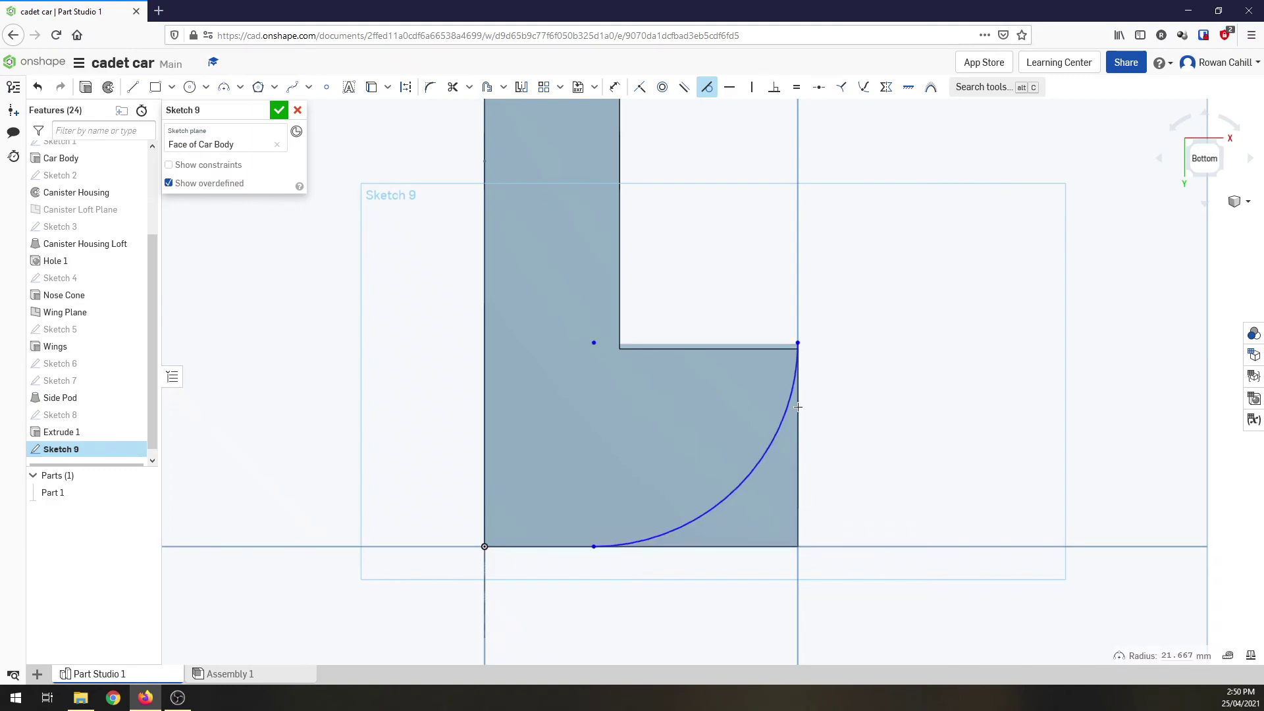
scroll(798, 407, up, 5)
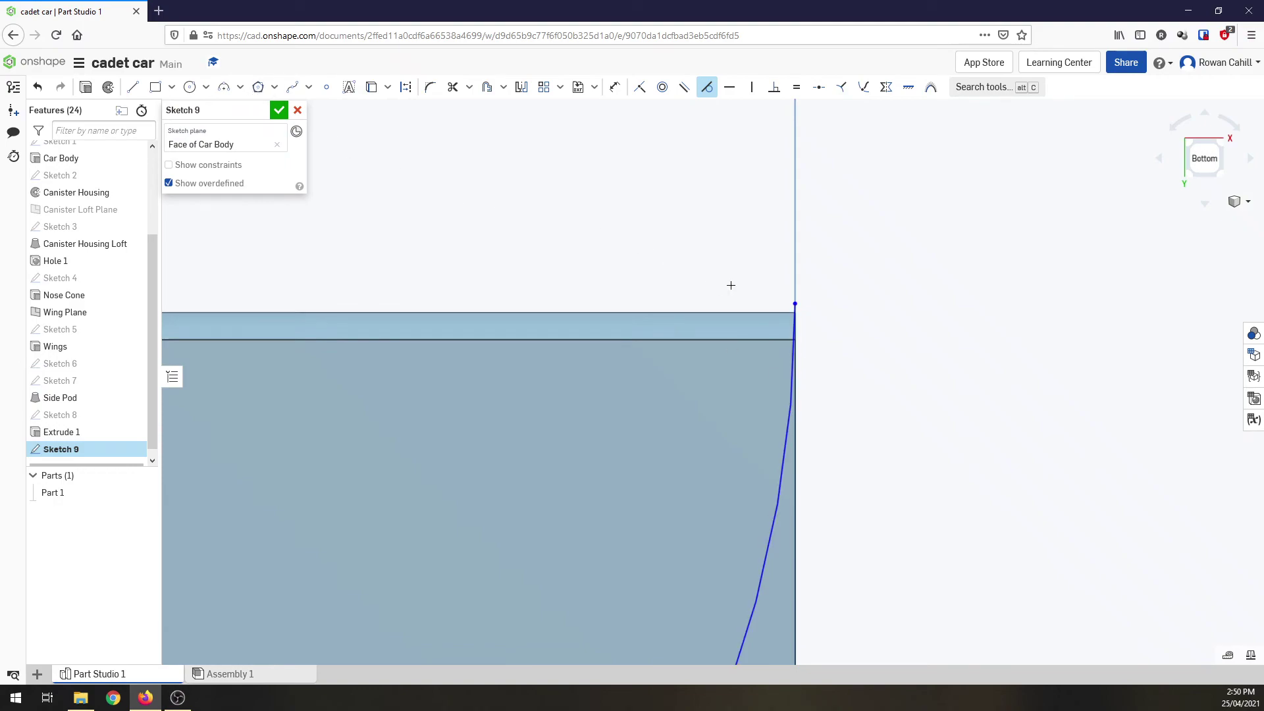
key(Escape)
Snap the arc's upper end to the pod corner and accept Sketch 9
drag(797, 322, 796, 341)
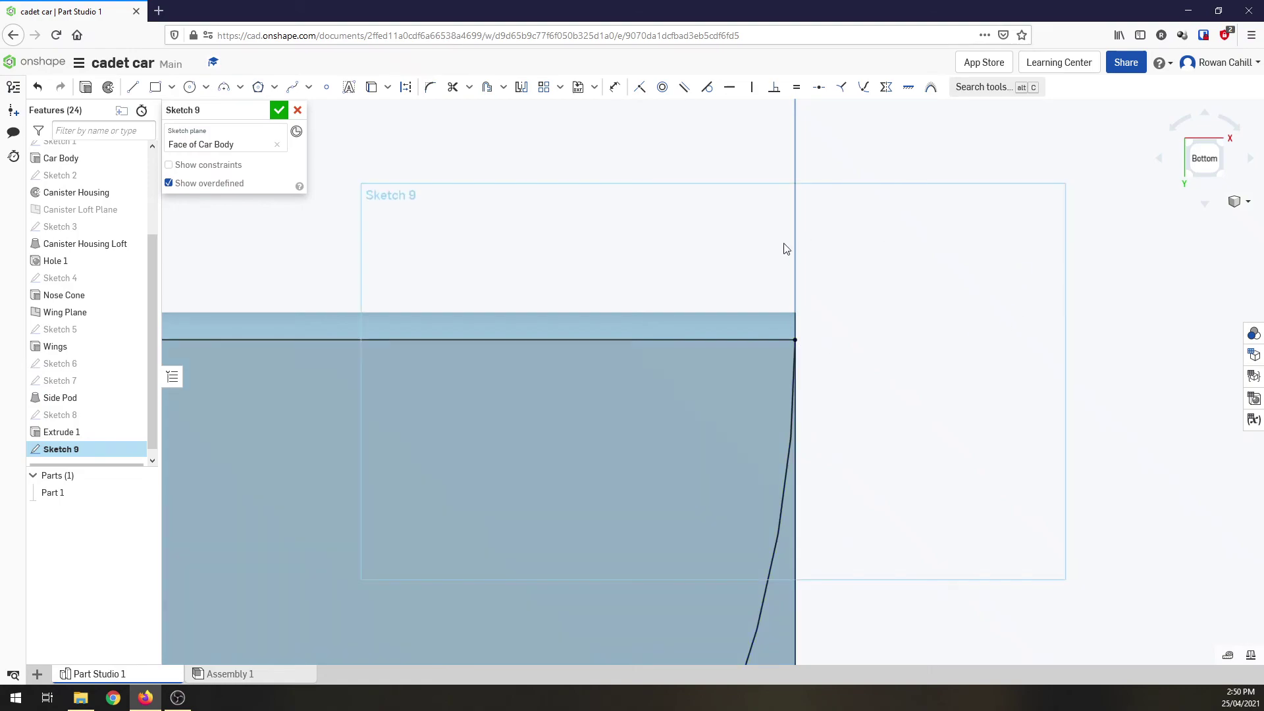
key(Return)
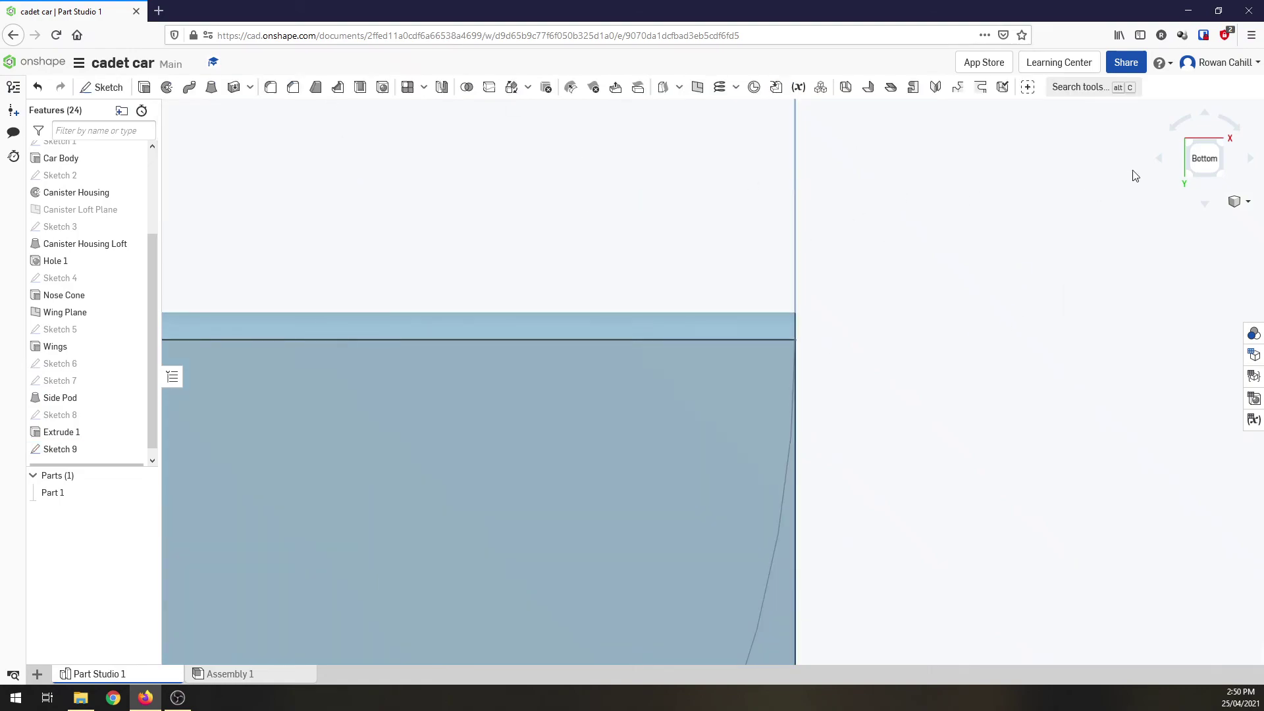
scroll(1019, 220, up, 3)
scroll(1019, 220, down, 4)
scroll(1019, 220, down, 3)
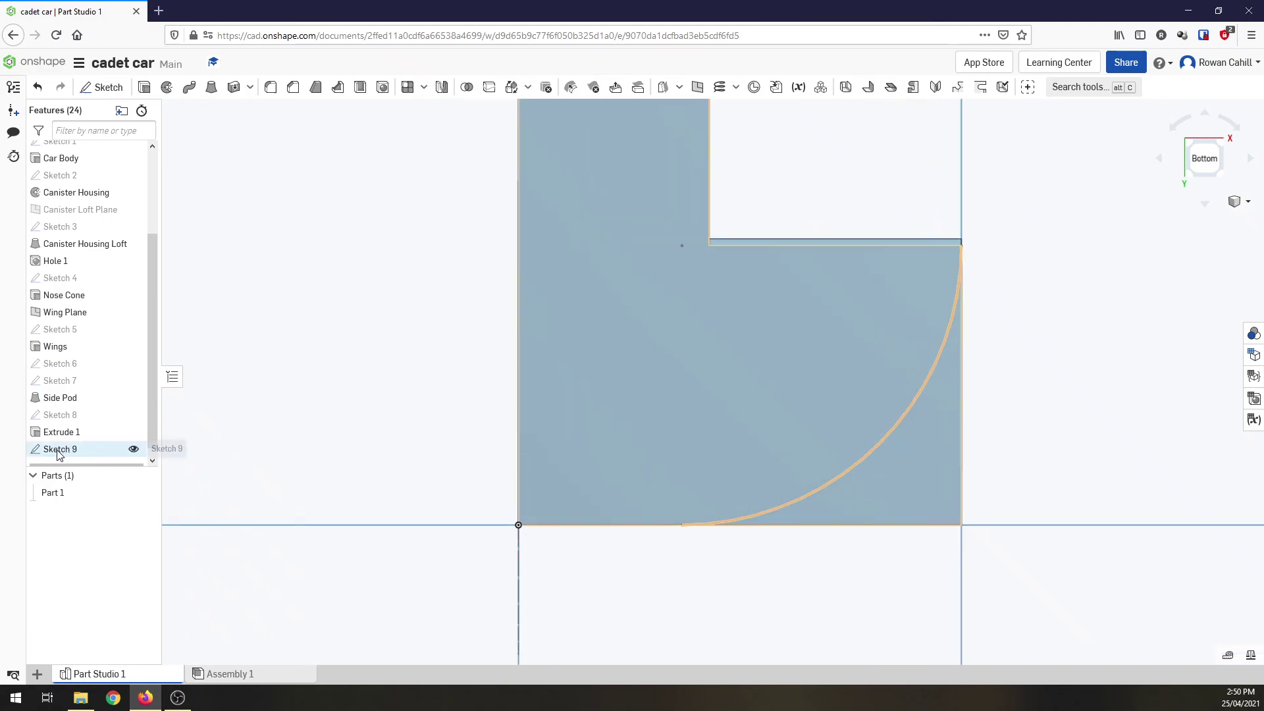
Reopen Sketch 9, project the pod face's outline into it, and accept
click(517, 210)
double_click(84, 452)
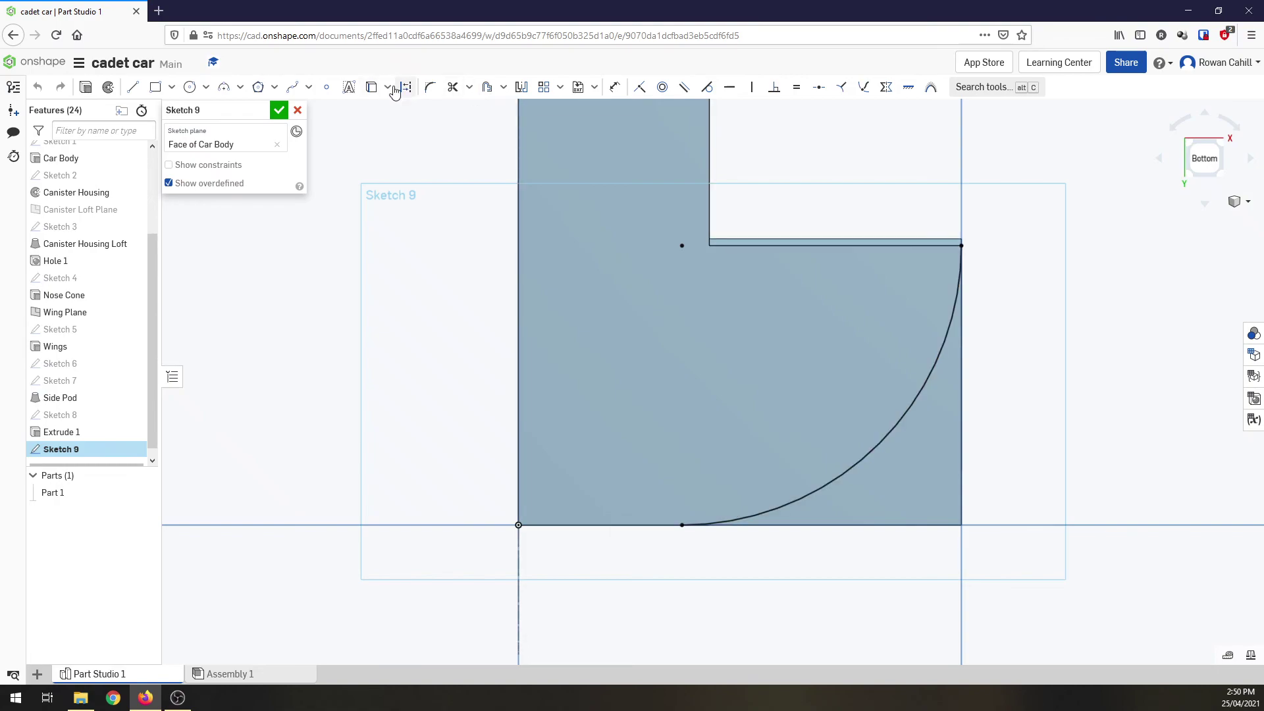
click(371, 87)
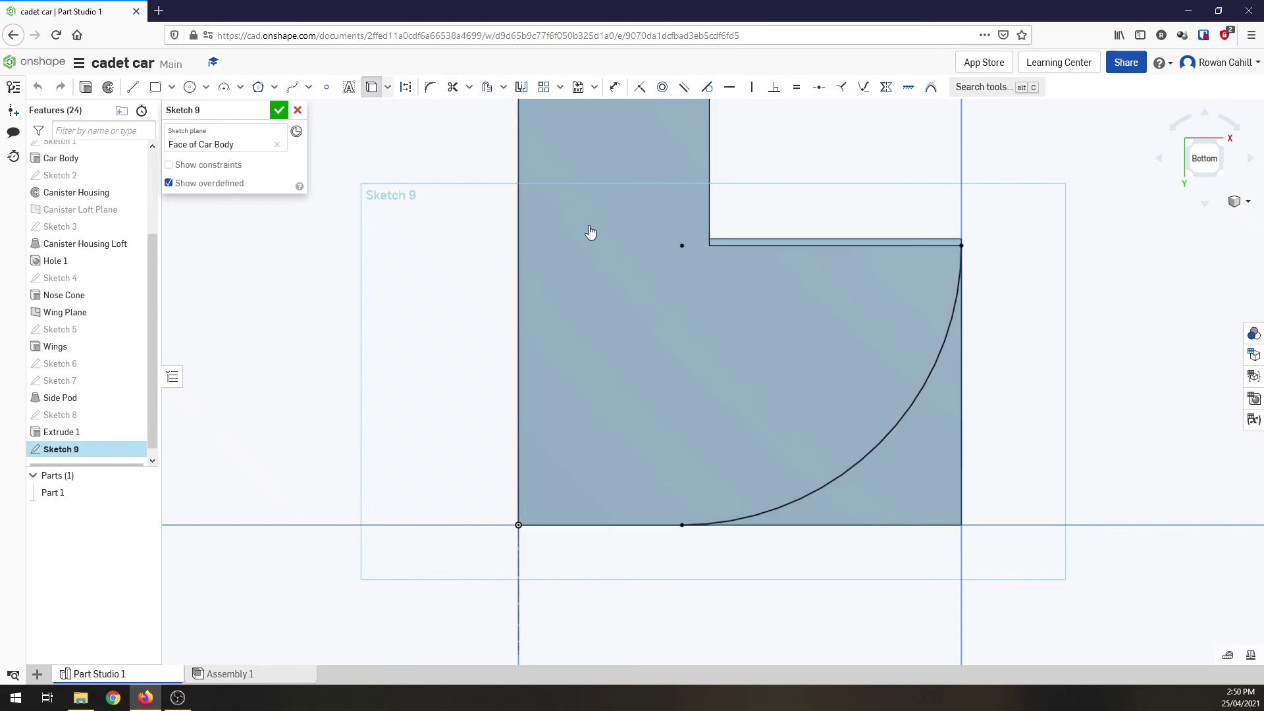
click(944, 512)
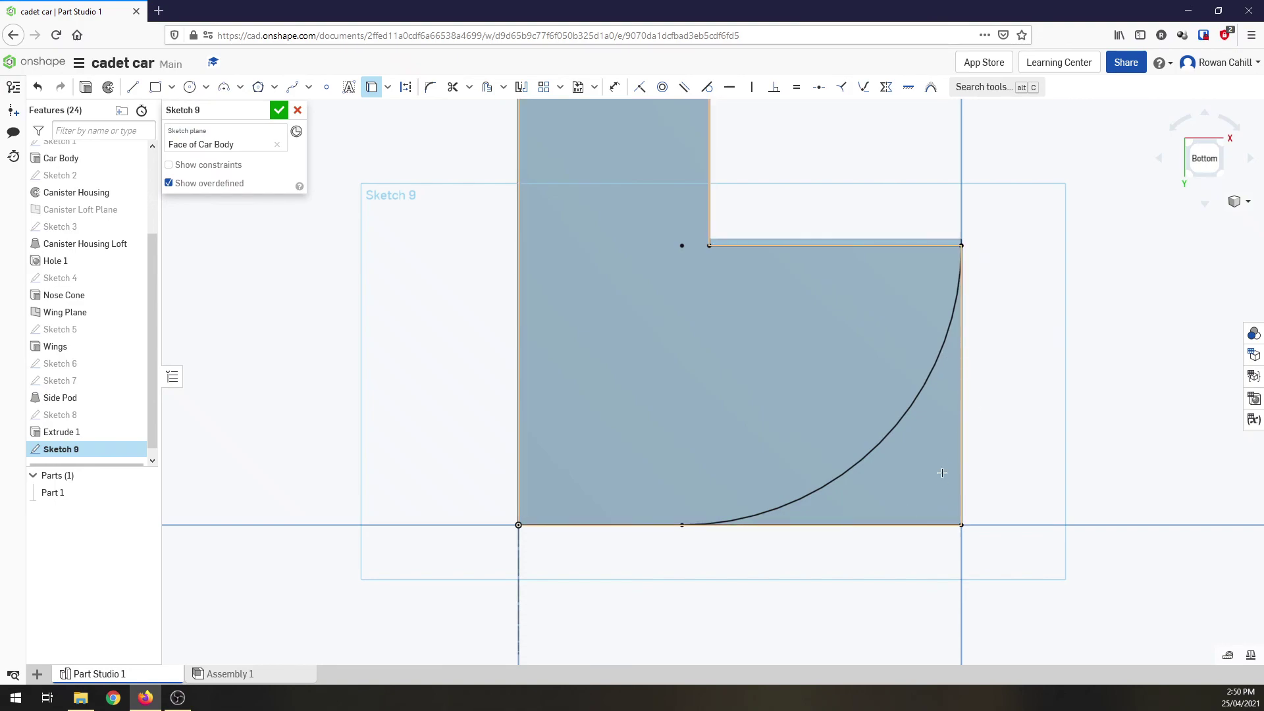
click(280, 111)
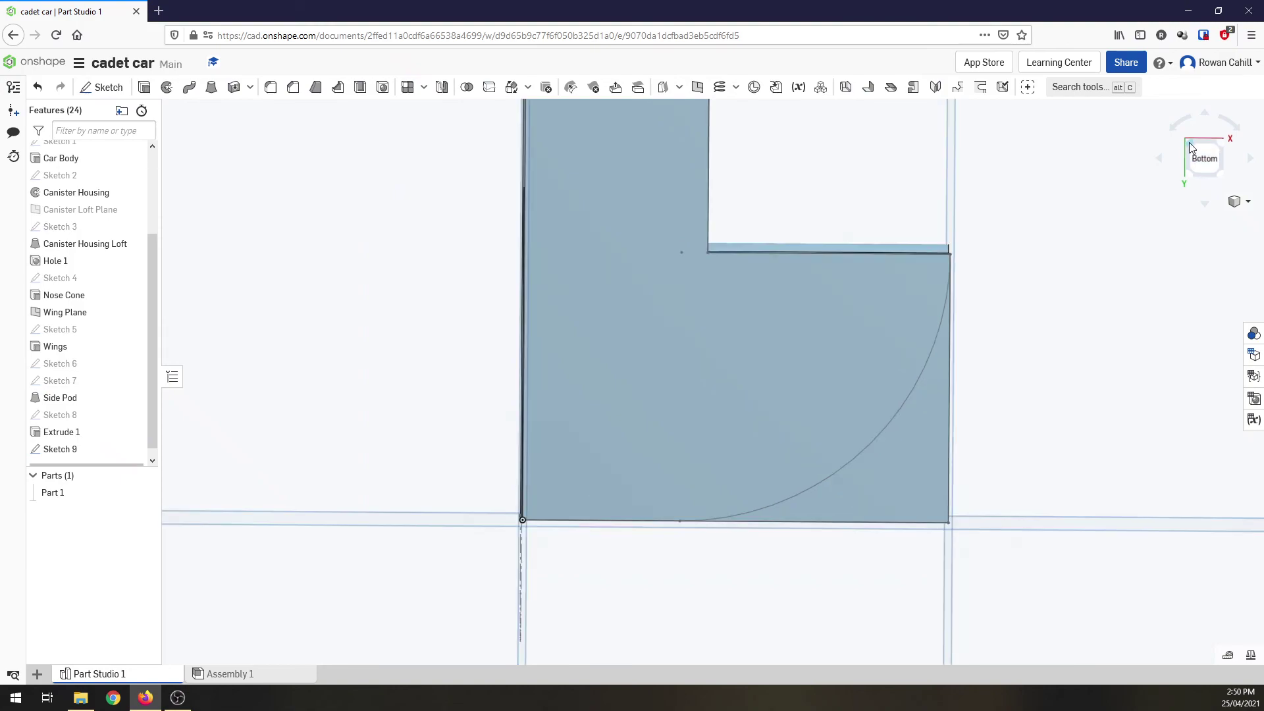
Start a Remove extrude on the arc-bounded corner region of Sketch 9
click(1189, 142)
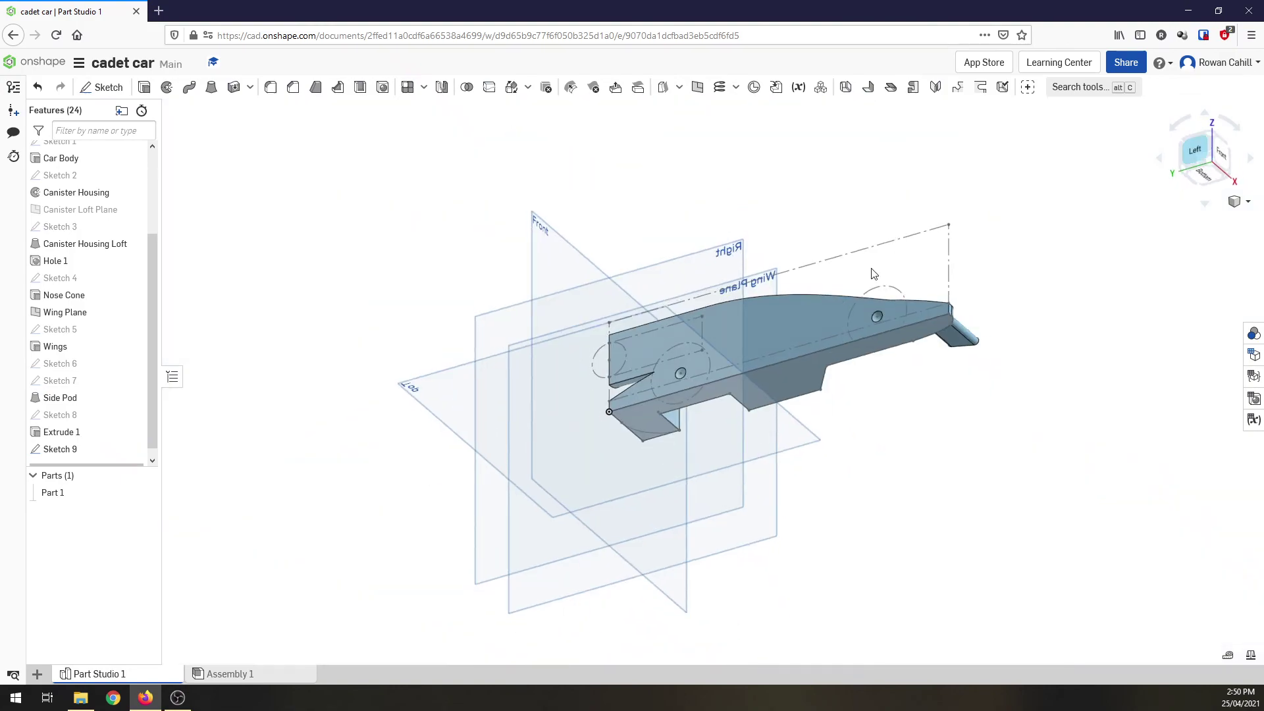
click(145, 88)
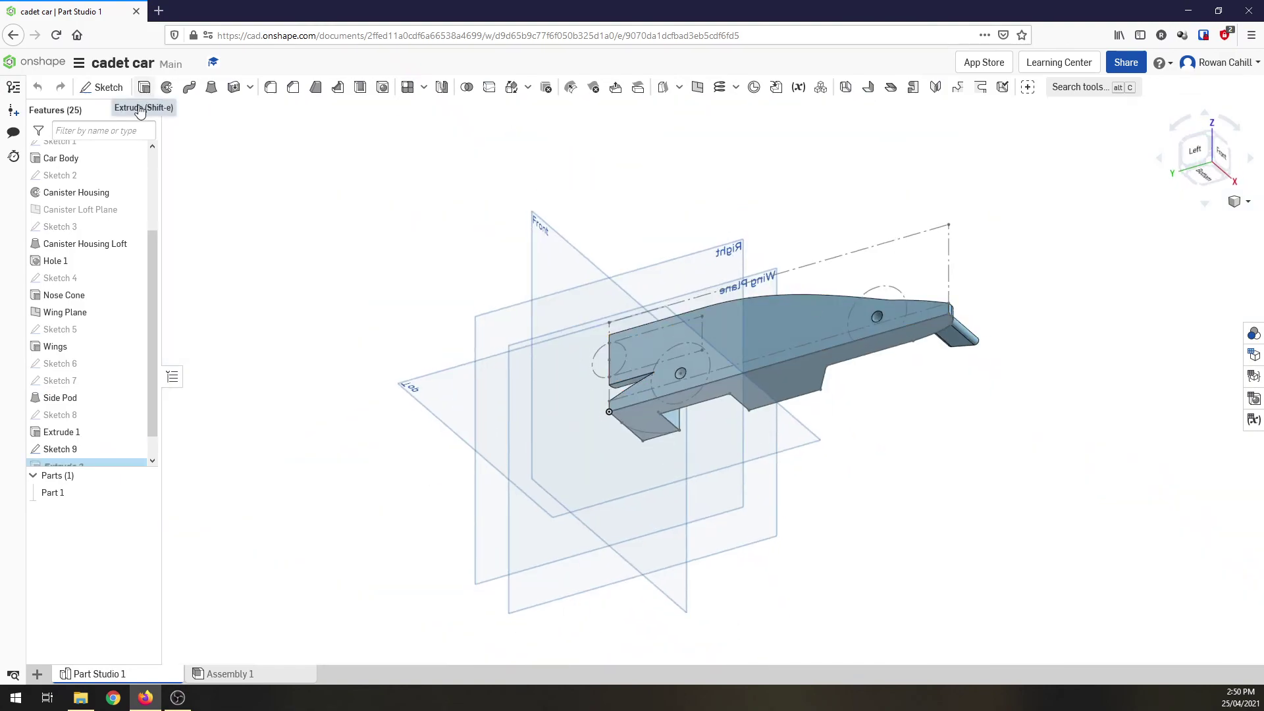
click(647, 442)
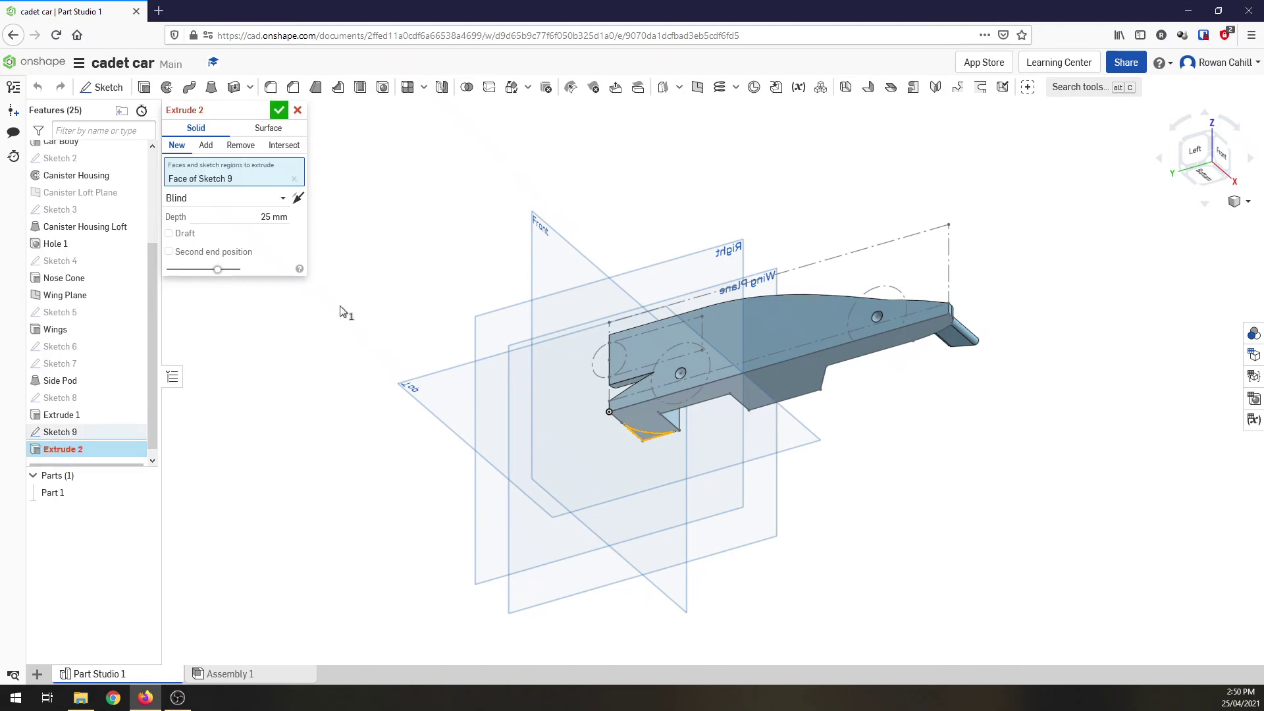
click(239, 145)
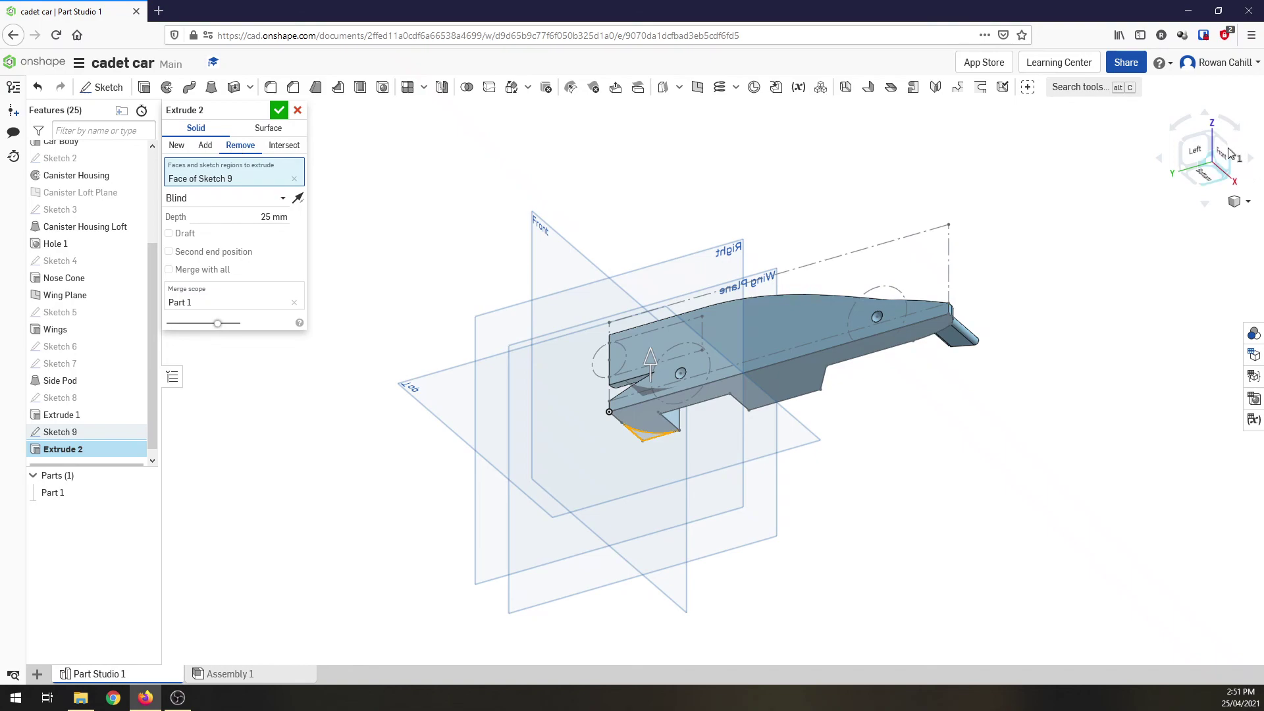
click(1228, 154)
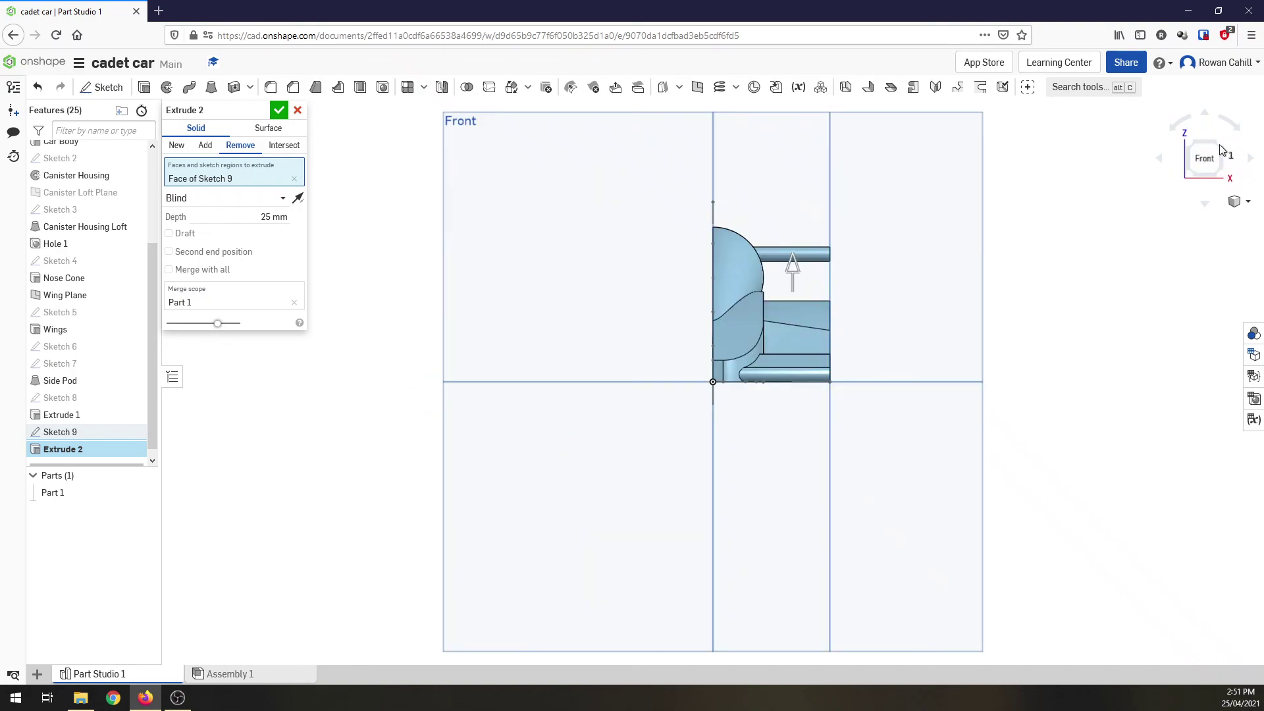
click(1219, 149)
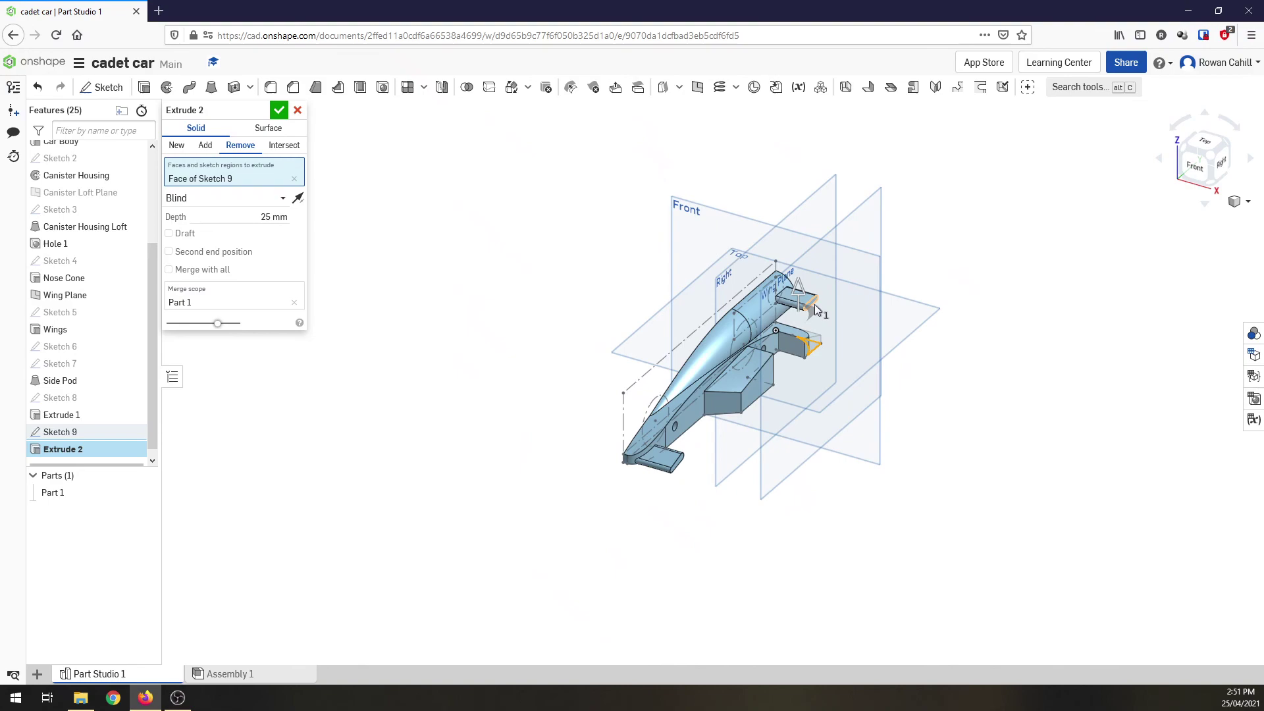
scroll(815, 304, up, 4)
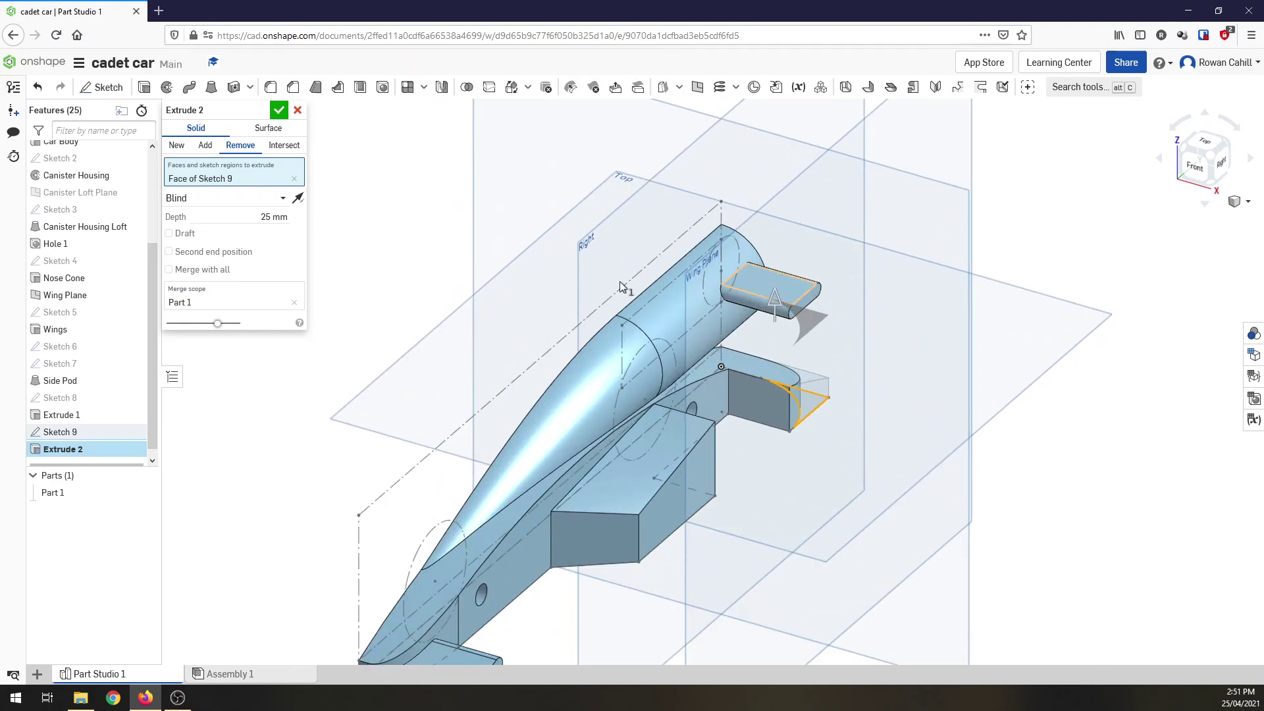
Set the cut to Blind with 20 mm depth and confirm
click(274, 198)
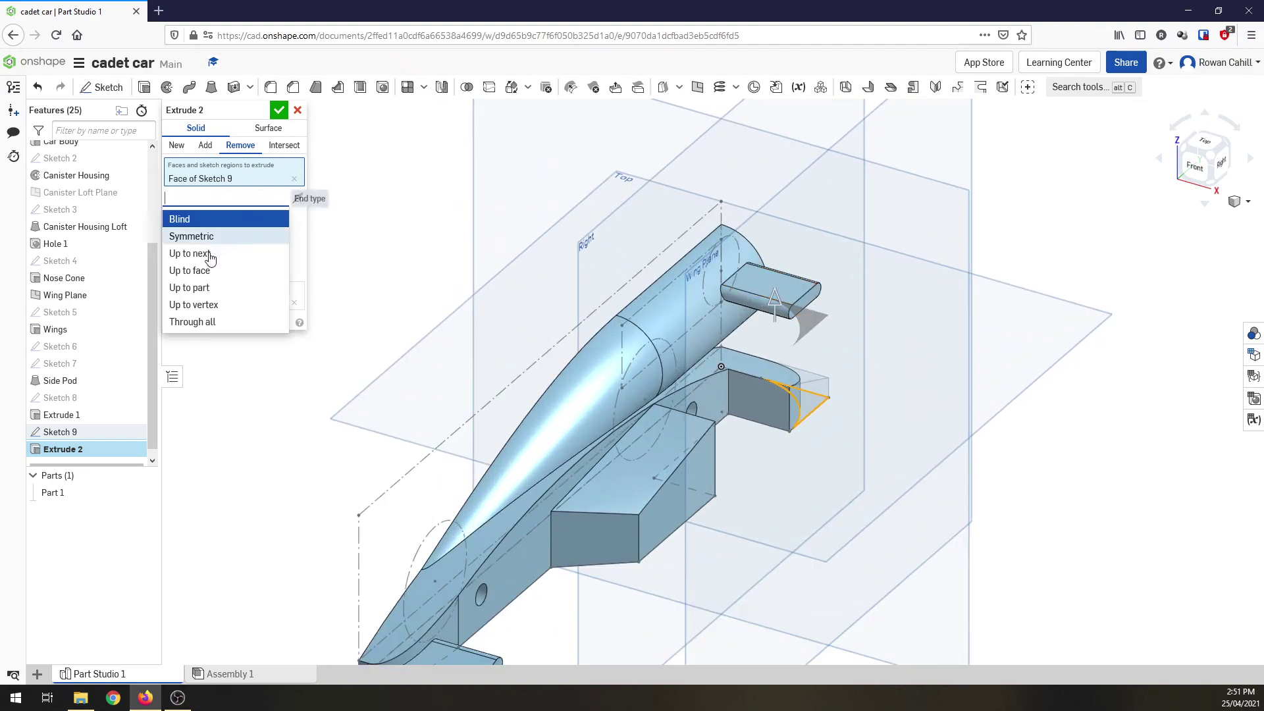
click(359, 248)
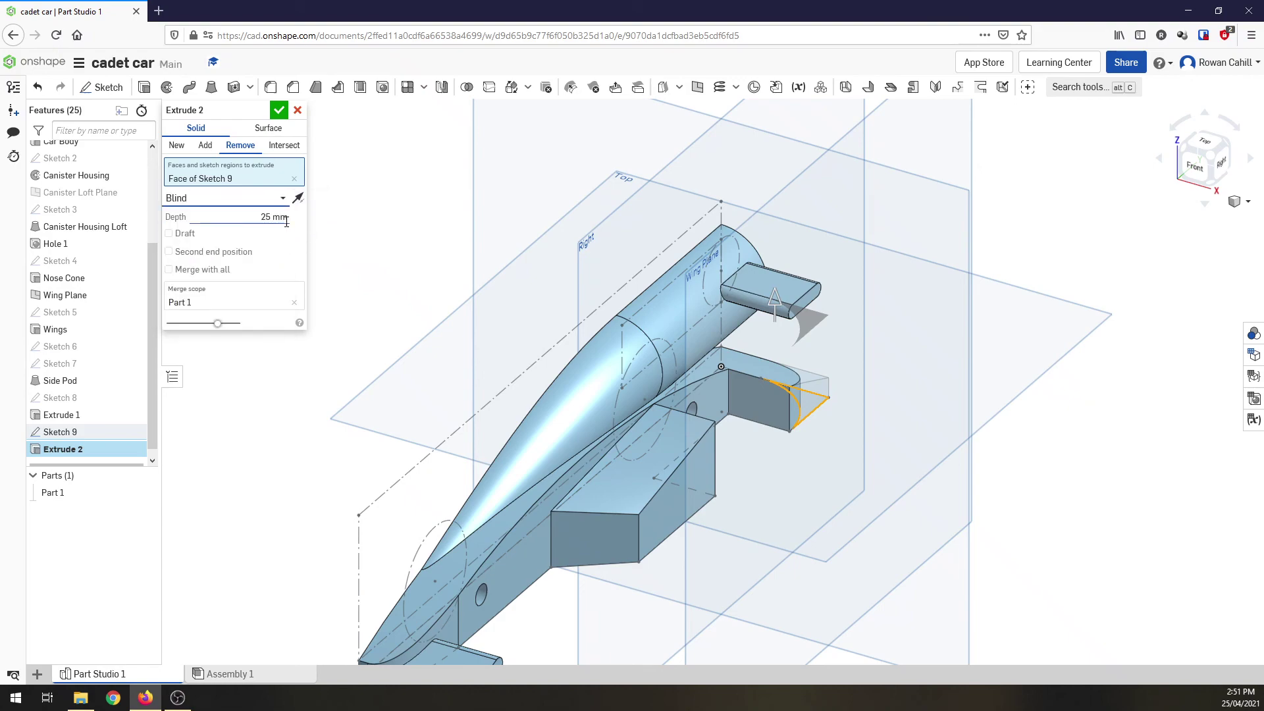
click(281, 218)
text(40)
key(Return)
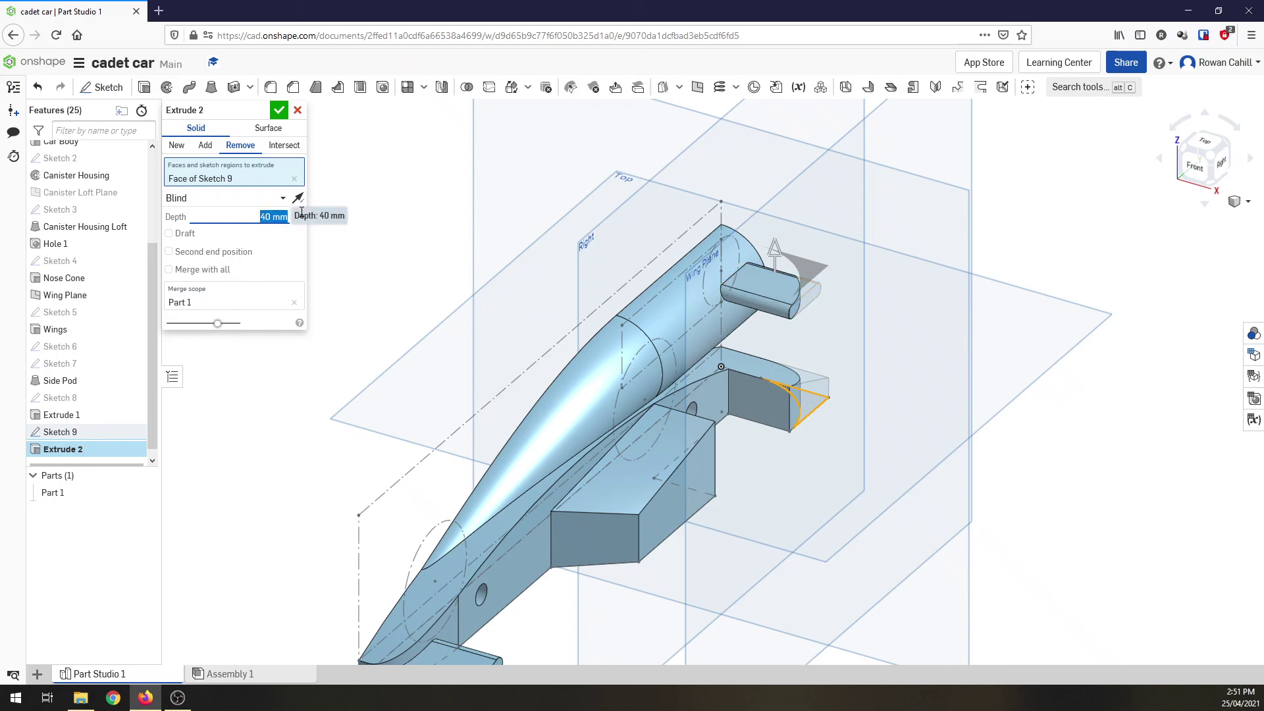
text(20)
key(Return)
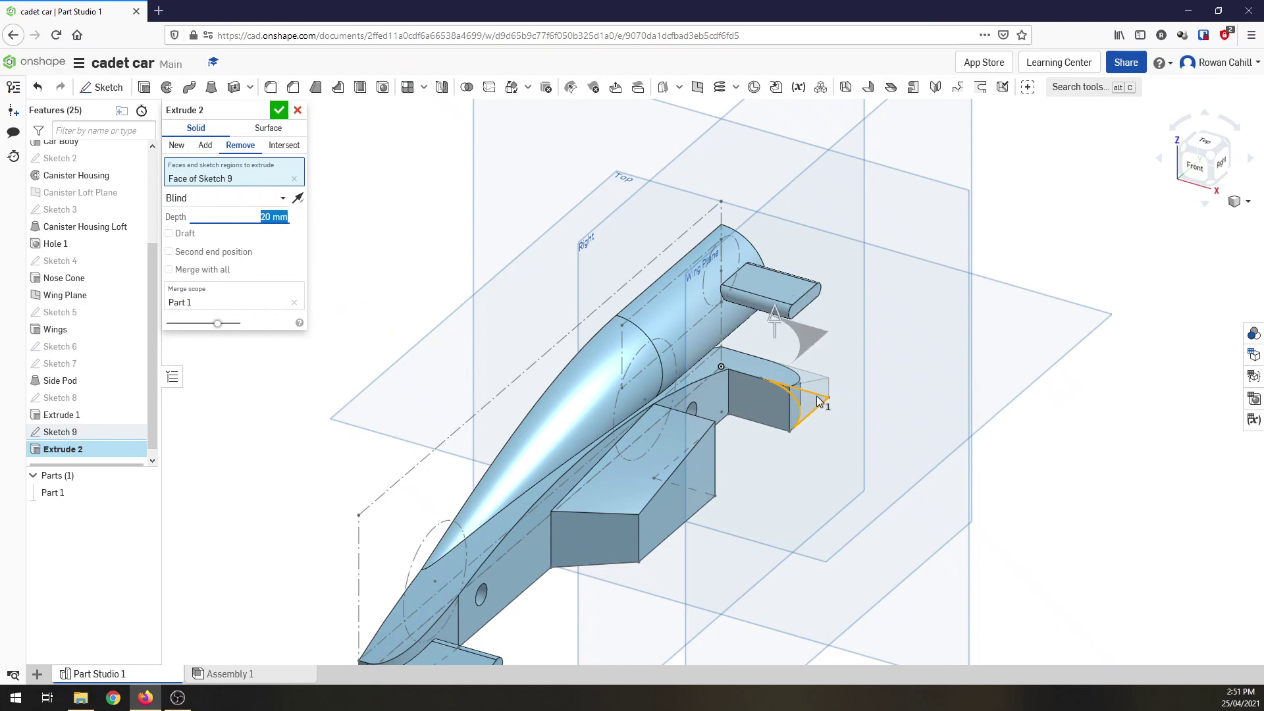
click(279, 110)
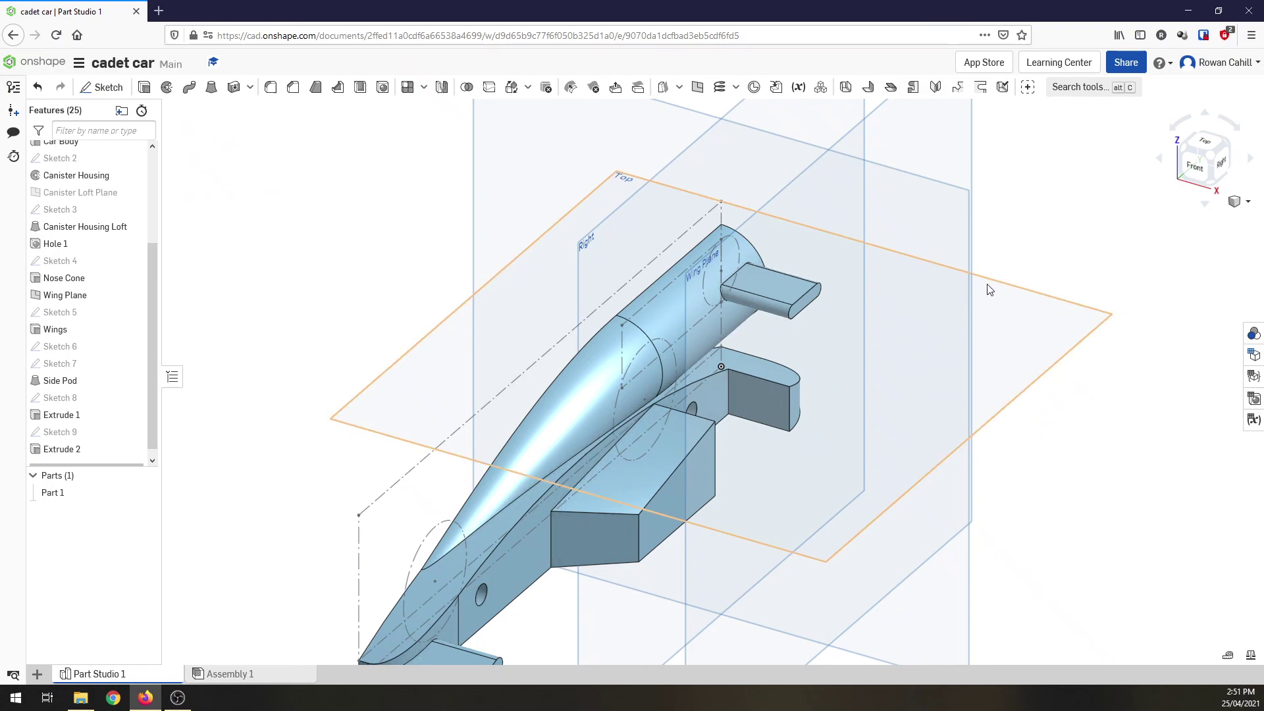
Rename Extrude 1 to 'Rear Pod'
scroll(986, 285, down, 3)
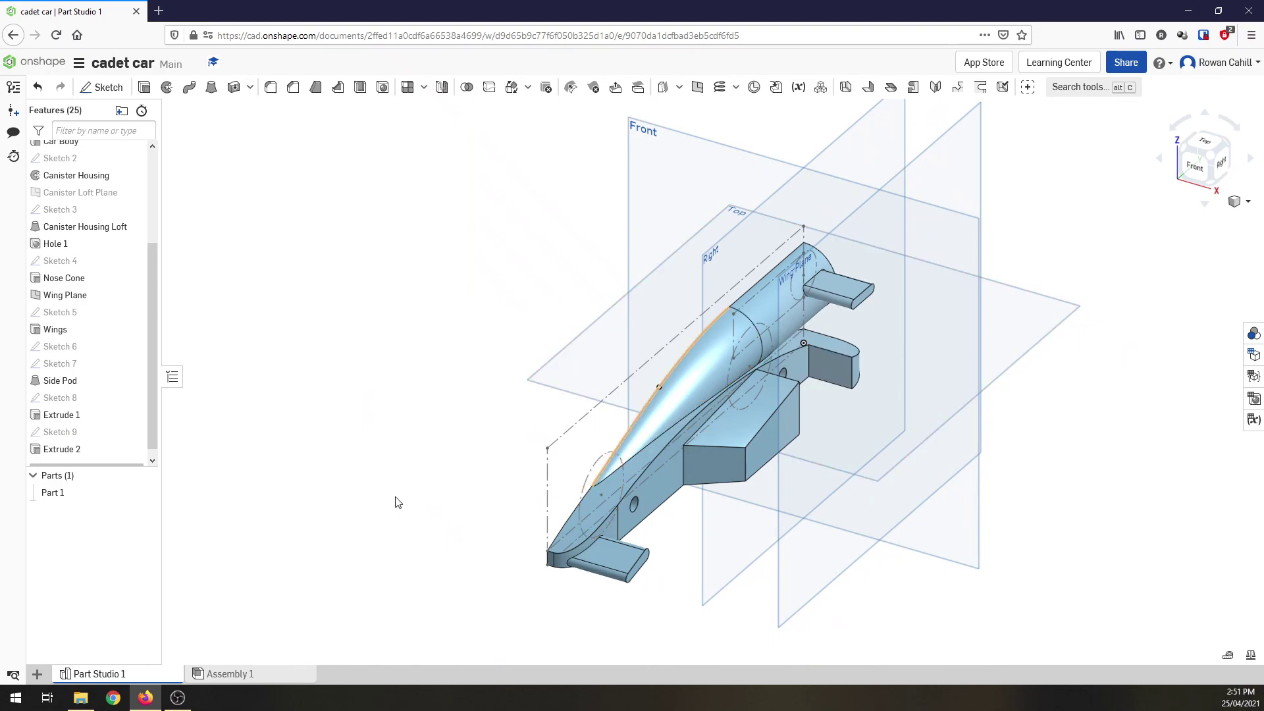
right_click(58, 420)
click(63, 428)
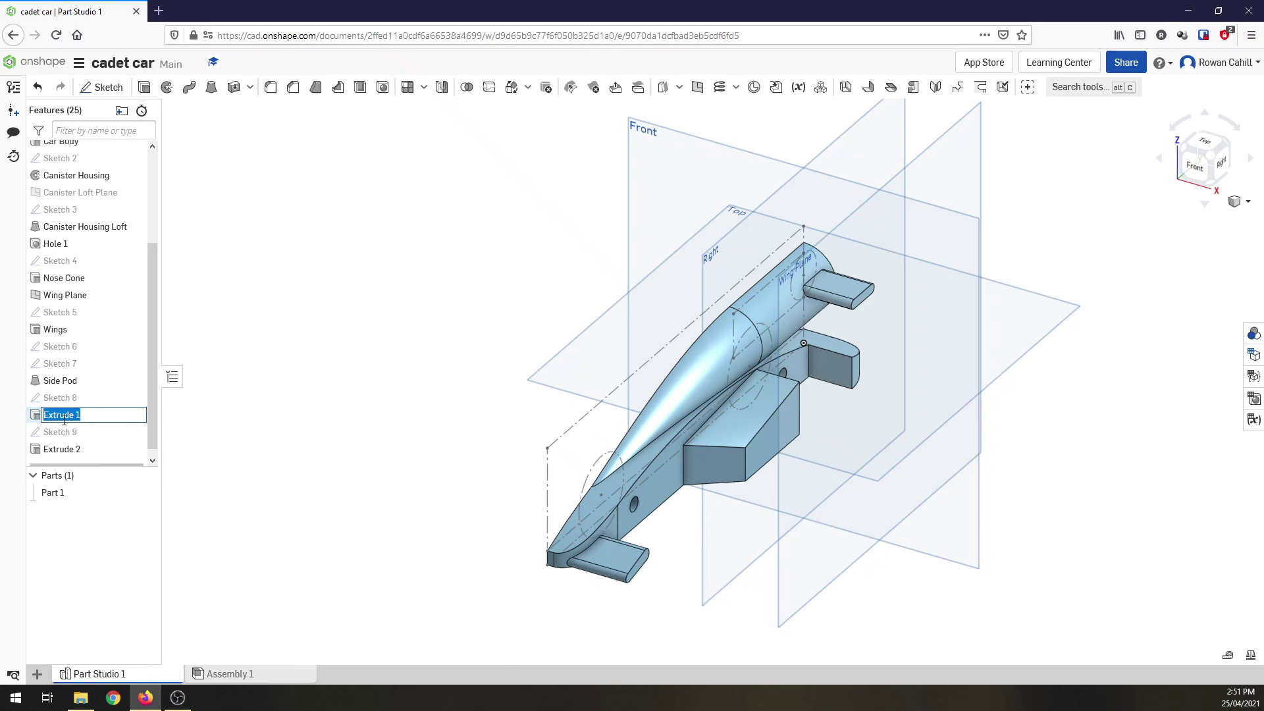
text(Rear Pod)
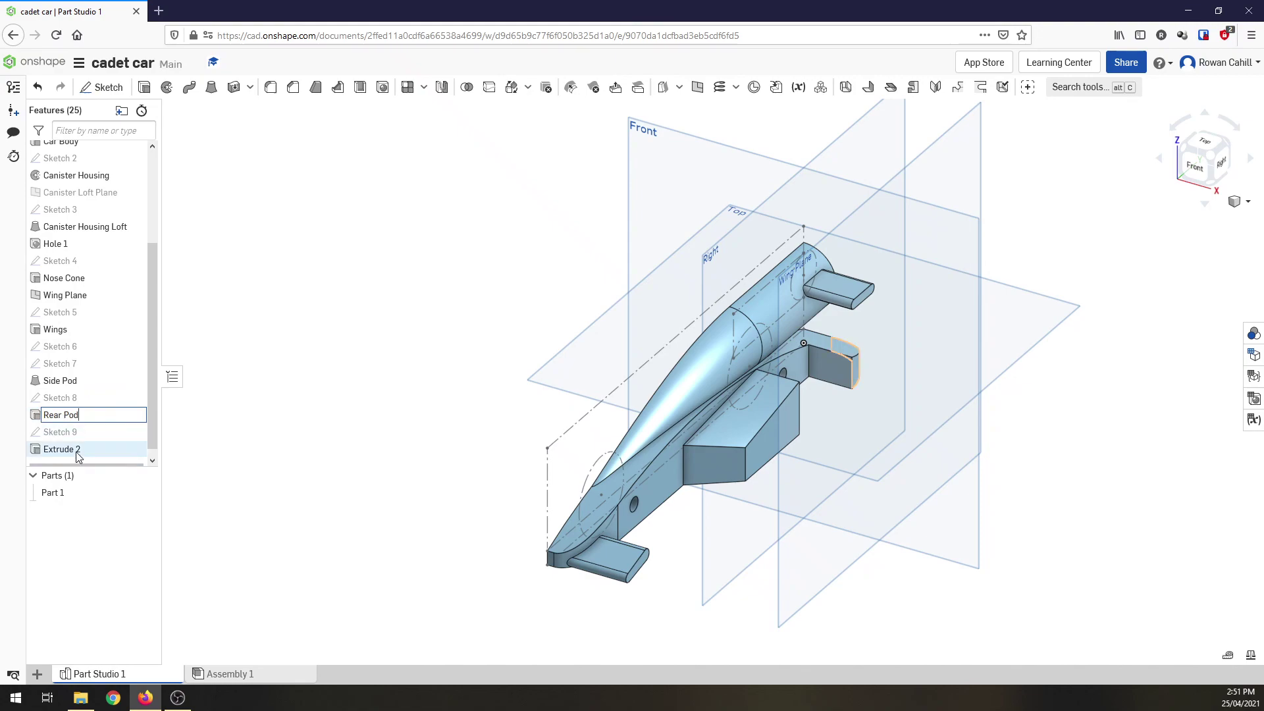
click(78, 452)
Rename Extrude 2 to 'Rear Pod Sweep'
right_click(78, 451)
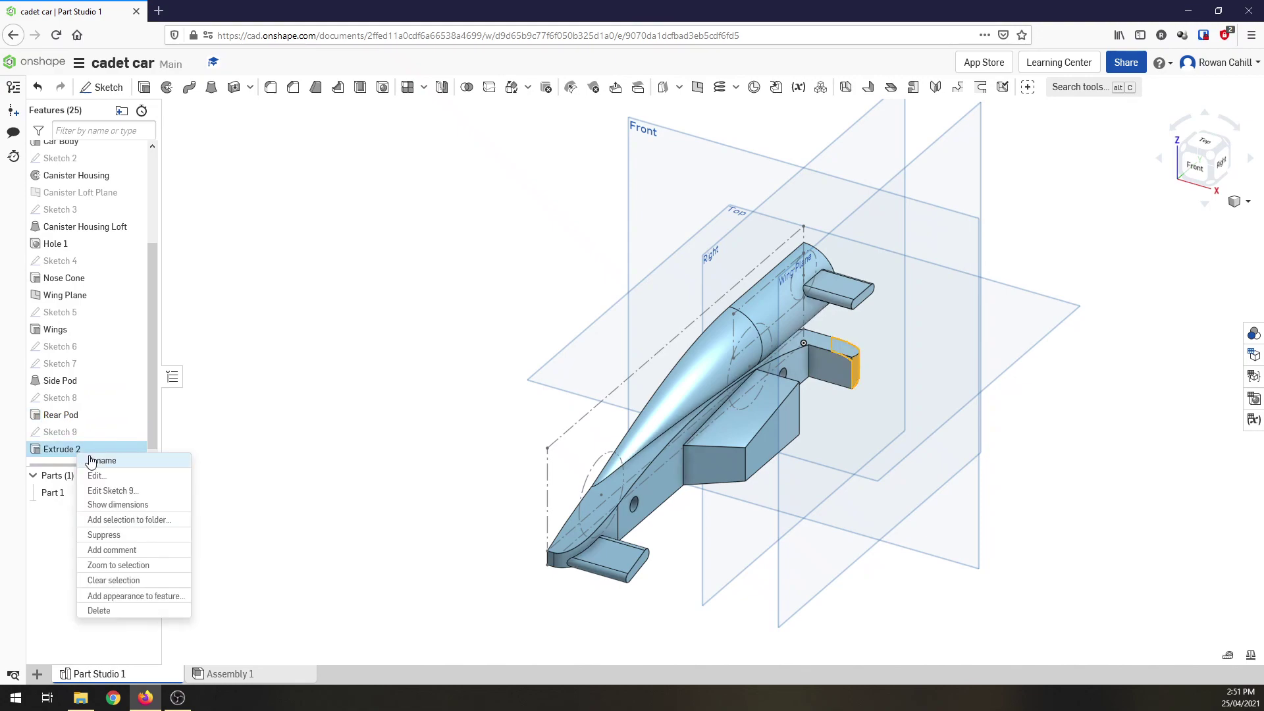
click(91, 458)
text(Re)
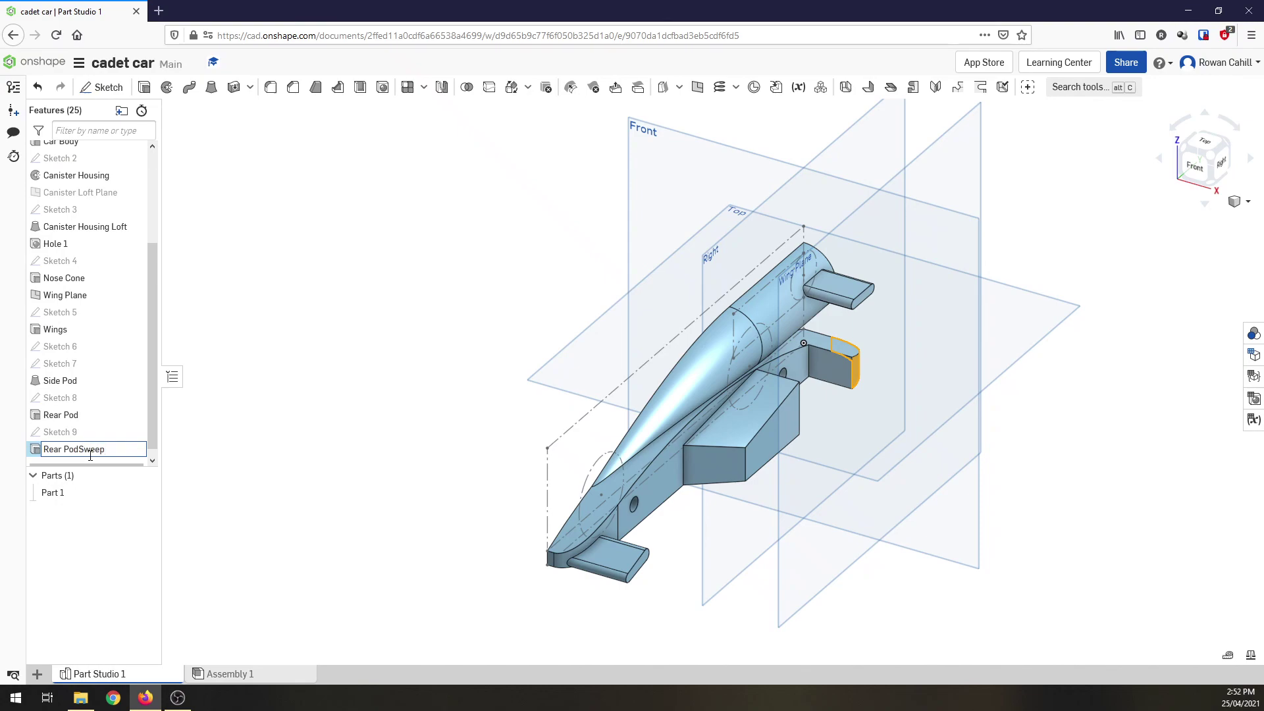
text(ar Pod Sweep)
click(86, 453)
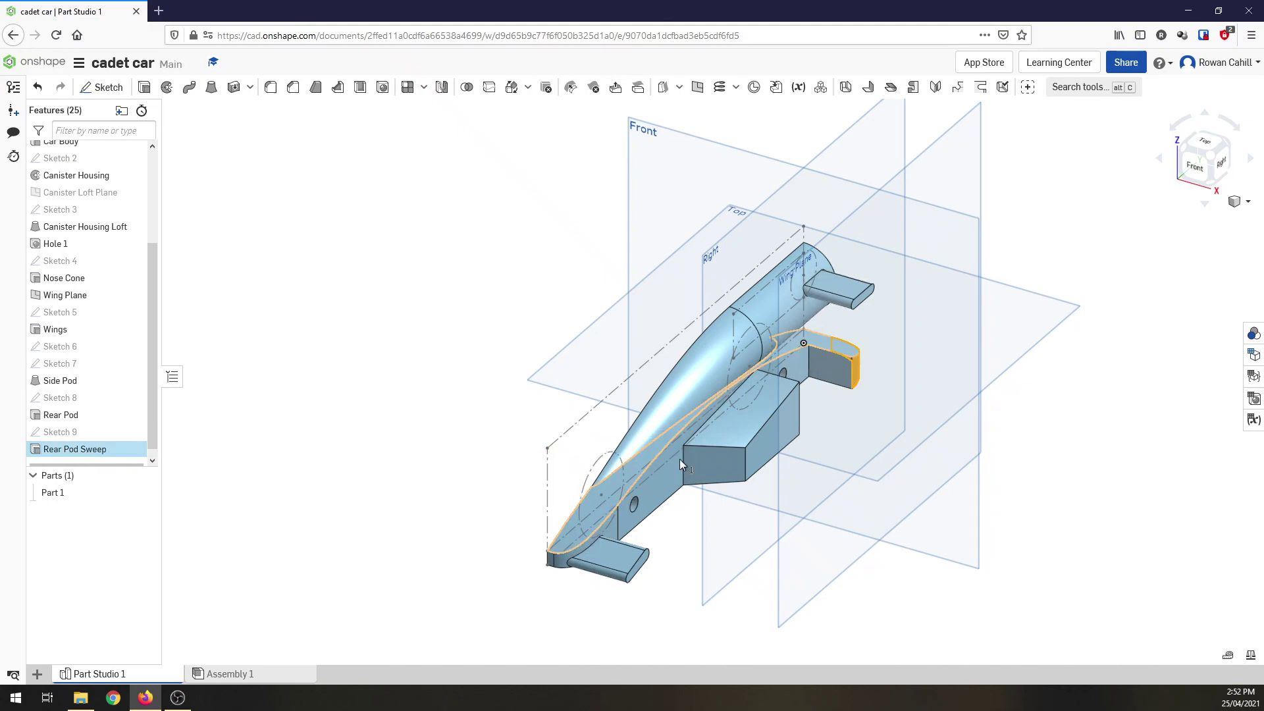